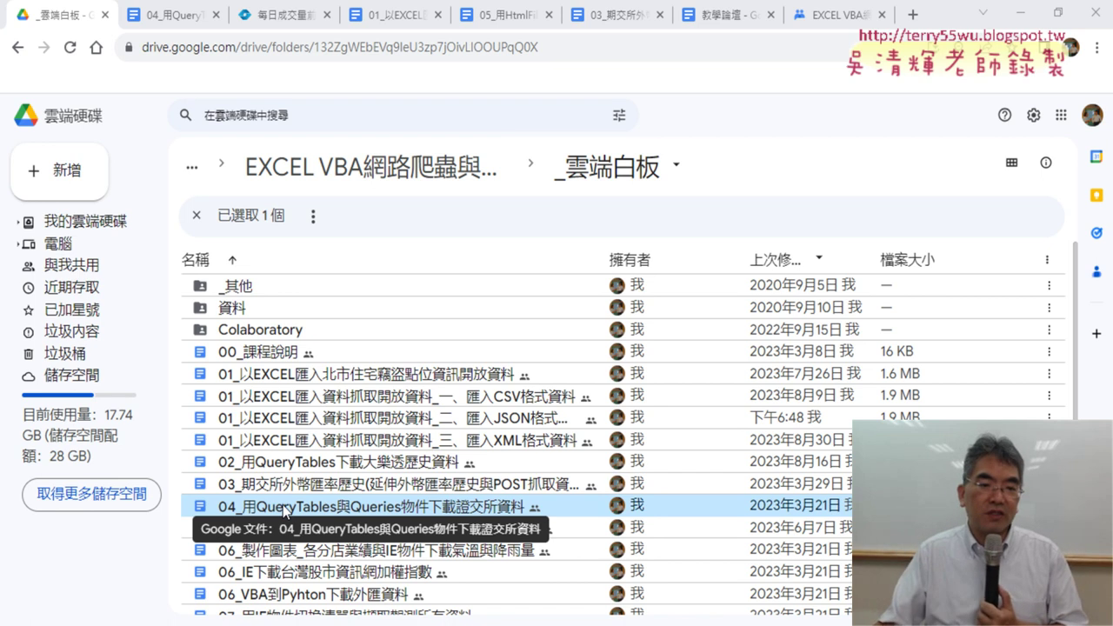
# Open the 04_用QueryTables與Queries物件下載證交所資料 Google Doc from the Drive folder list
pyautogui.click(150, 10)
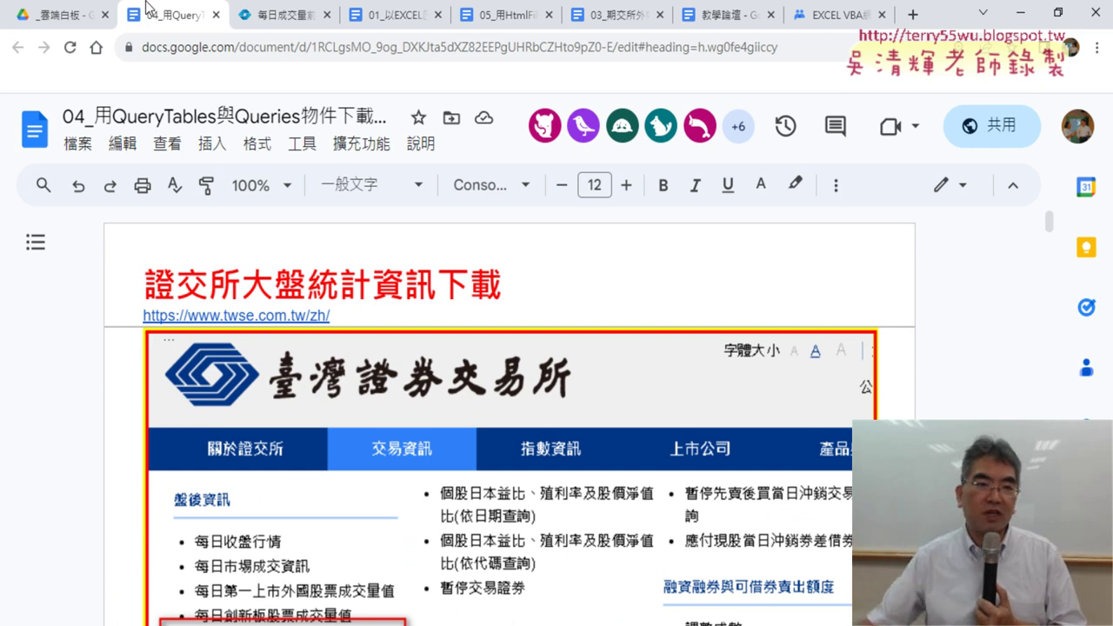
# On the TWSE top-20 trading page, open the 列印/HTML report of the table
pyautogui.click(287, 16)
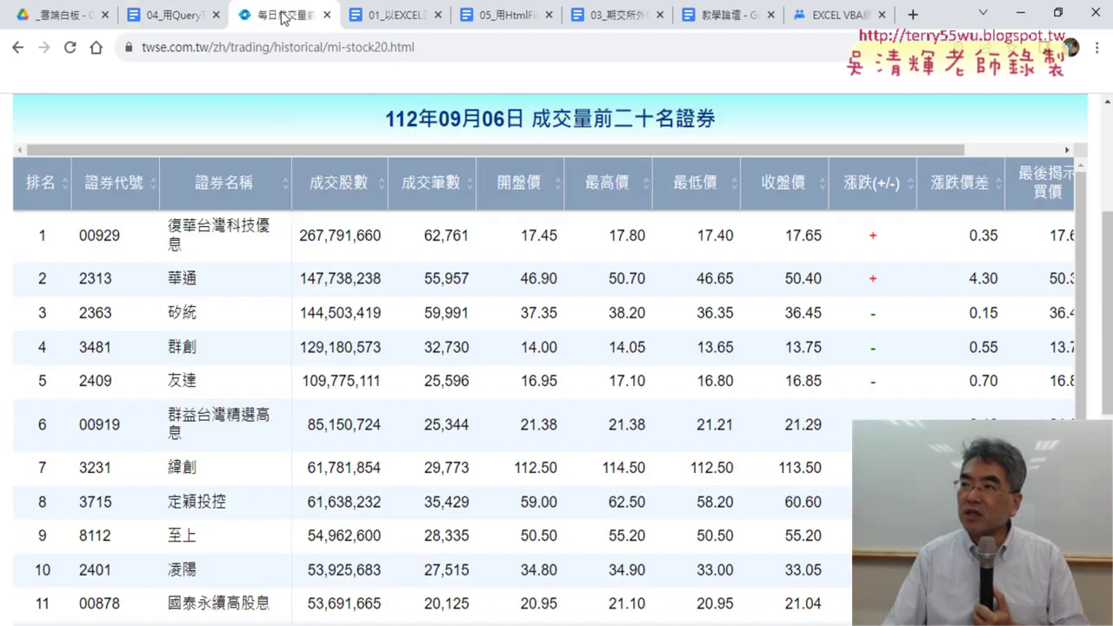
pyautogui.scroll(3, 309, 215)
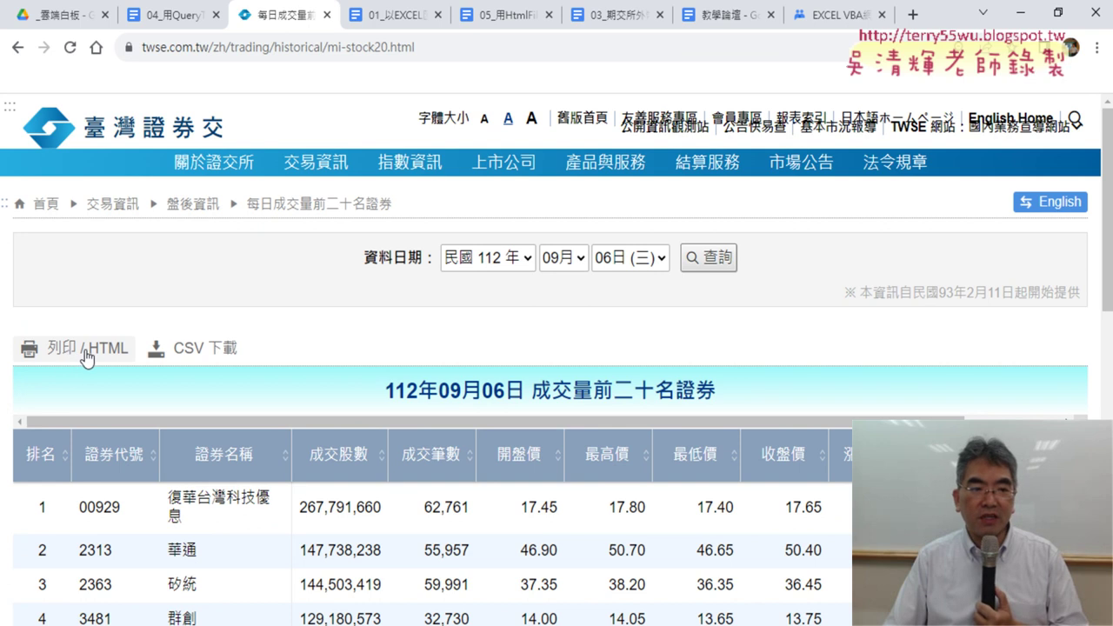
pyautogui.click(116, 357)
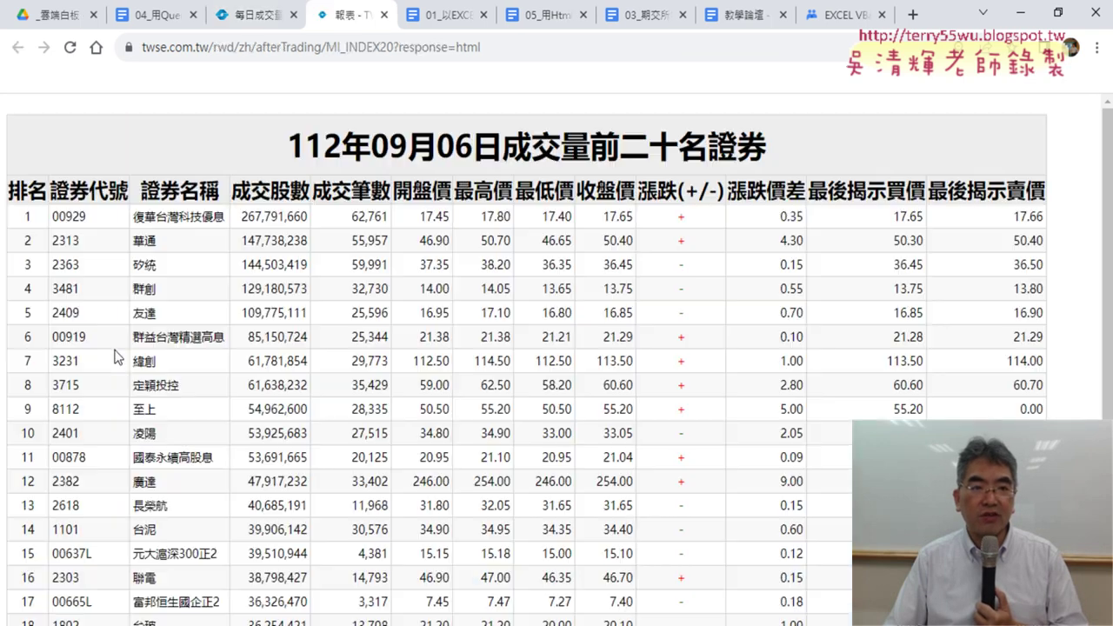
# Delete ?response=html from the report's address so it ends at MI_INDEX20
pyautogui.click(415, 43)
pyautogui.click(414, 45)
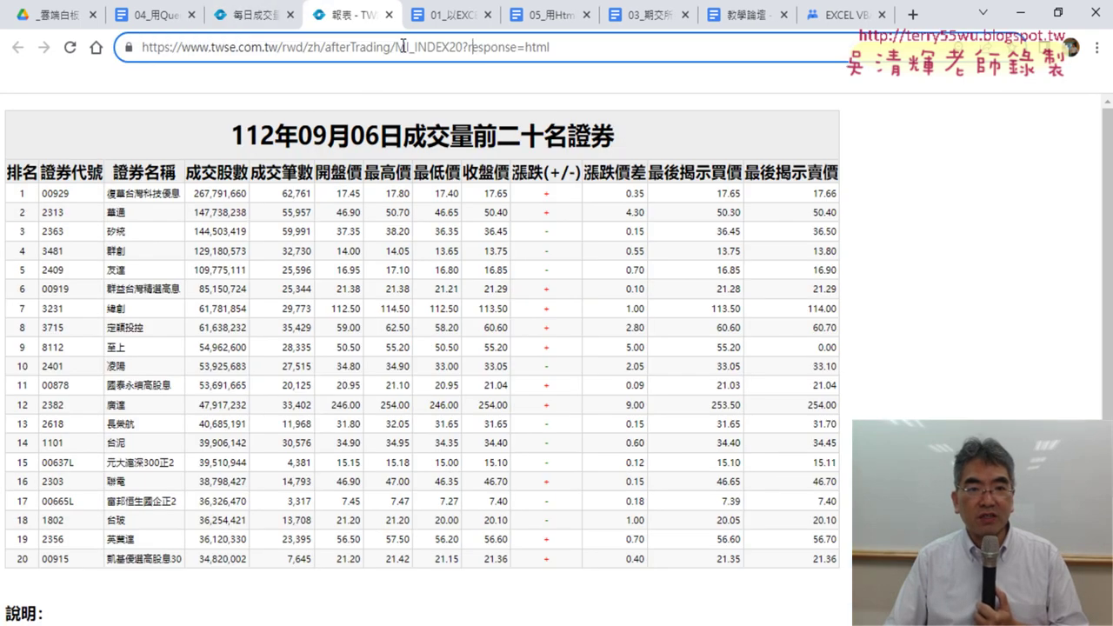
pyautogui.moveTo(461, 47); pyautogui.dragTo(652, 44)
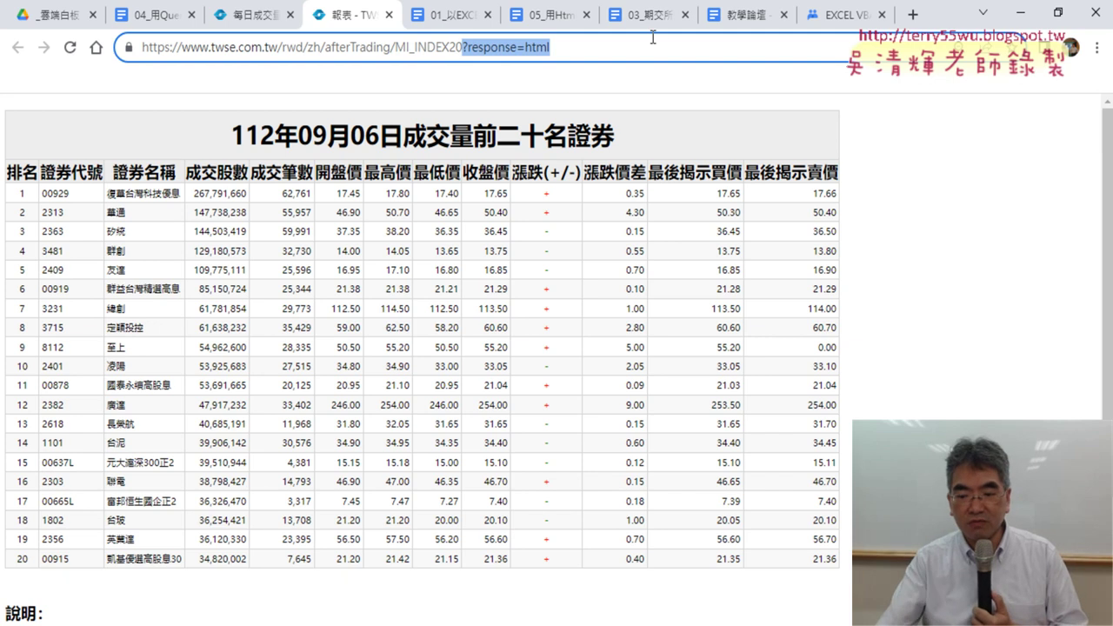
pyautogui.press('BackSpace')
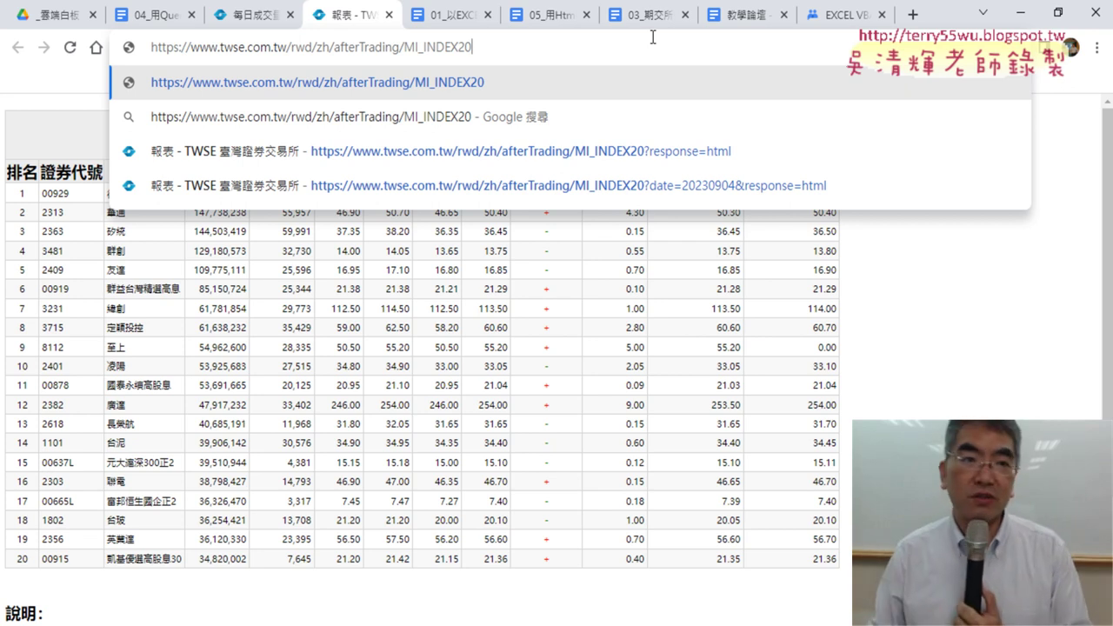
# Scroll the lesson document down to the QueryTables VBA code block
pyautogui.click(148, 14)
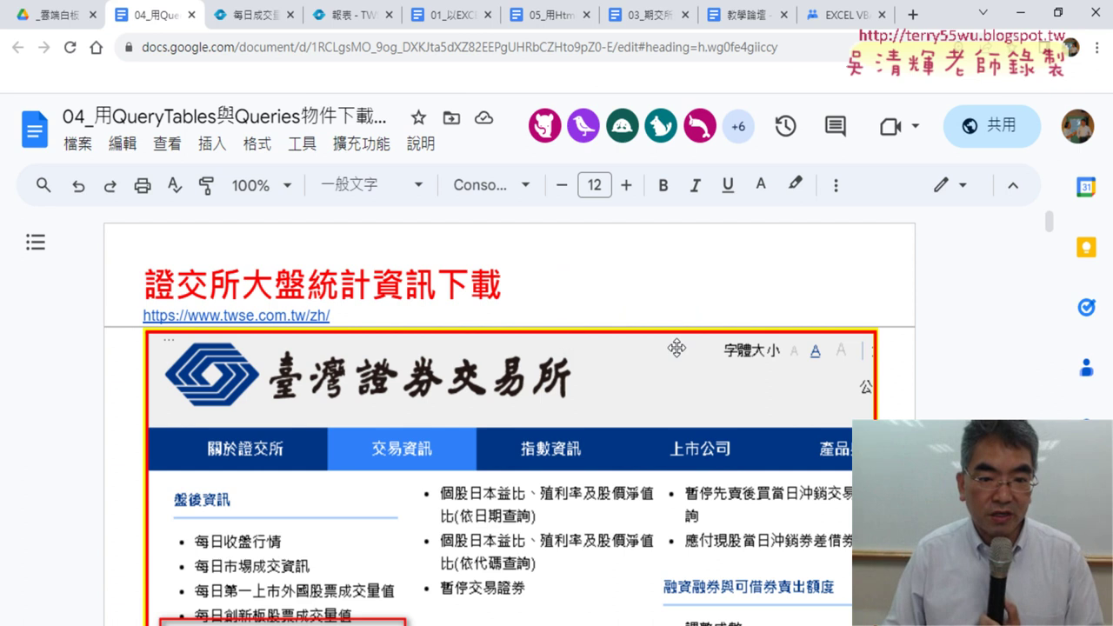
pyautogui.scroll(-4, 844, 357)
pyautogui.scroll(-5, 843, 356)
pyautogui.scroll(-5, 839, 356)
pyautogui.scroll(-5, 835, 357)
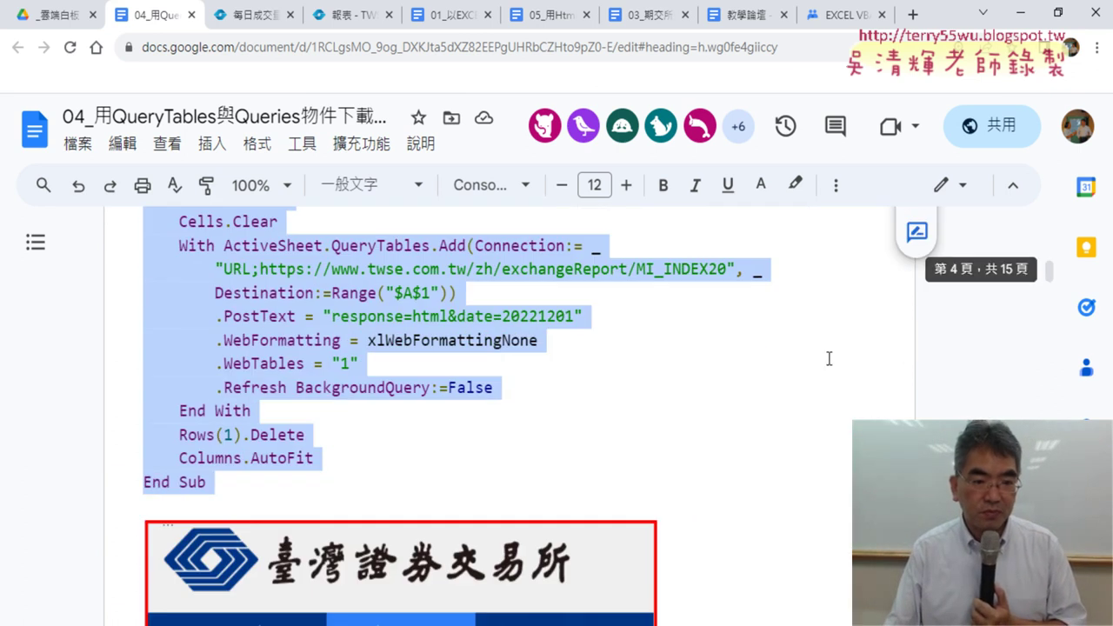
pyautogui.scroll(1, 829, 359)
pyautogui.click(363, 426)
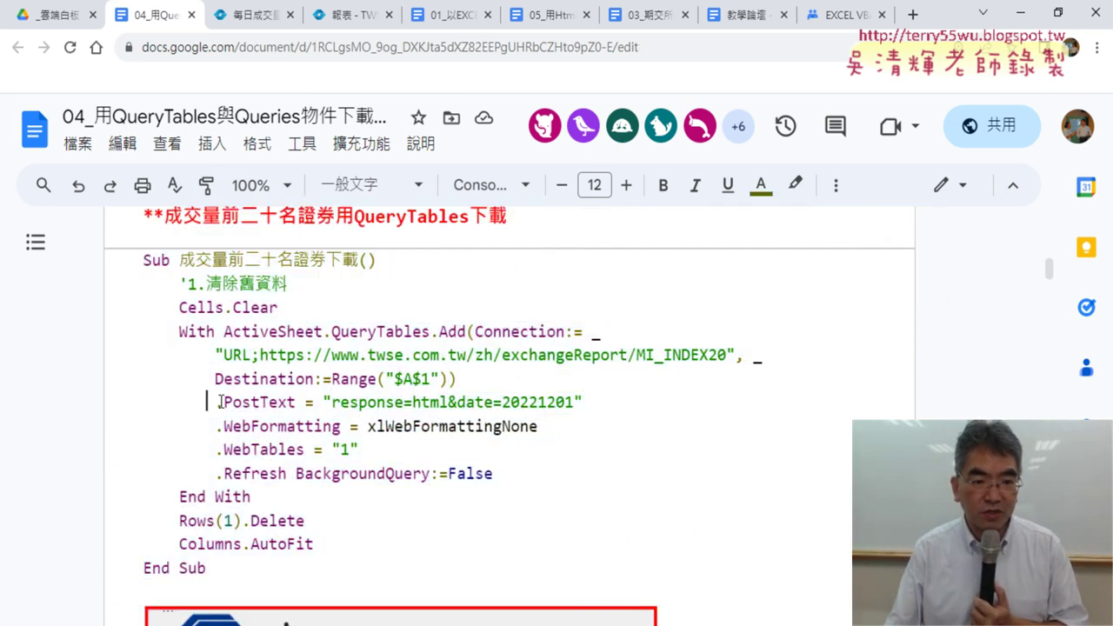
# Highlight the .PostText line yellow, then return to the TWSE report page
pyautogui.moveTo(220, 402); pyautogui.dragTo(587, 400)
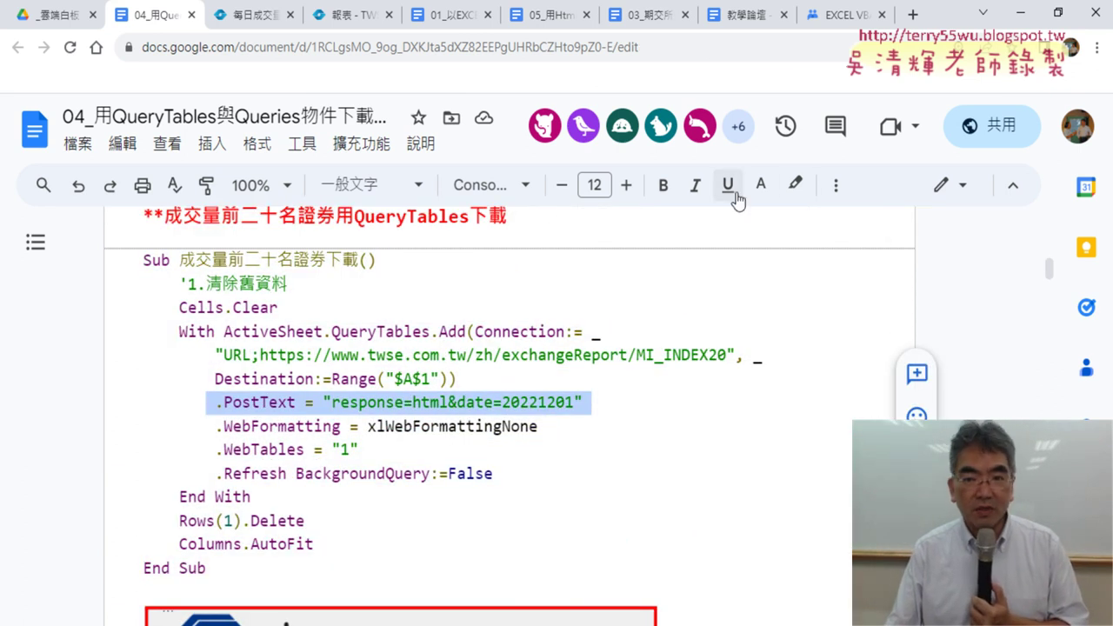
pyautogui.click(795, 184)
pyautogui.click(868, 280)
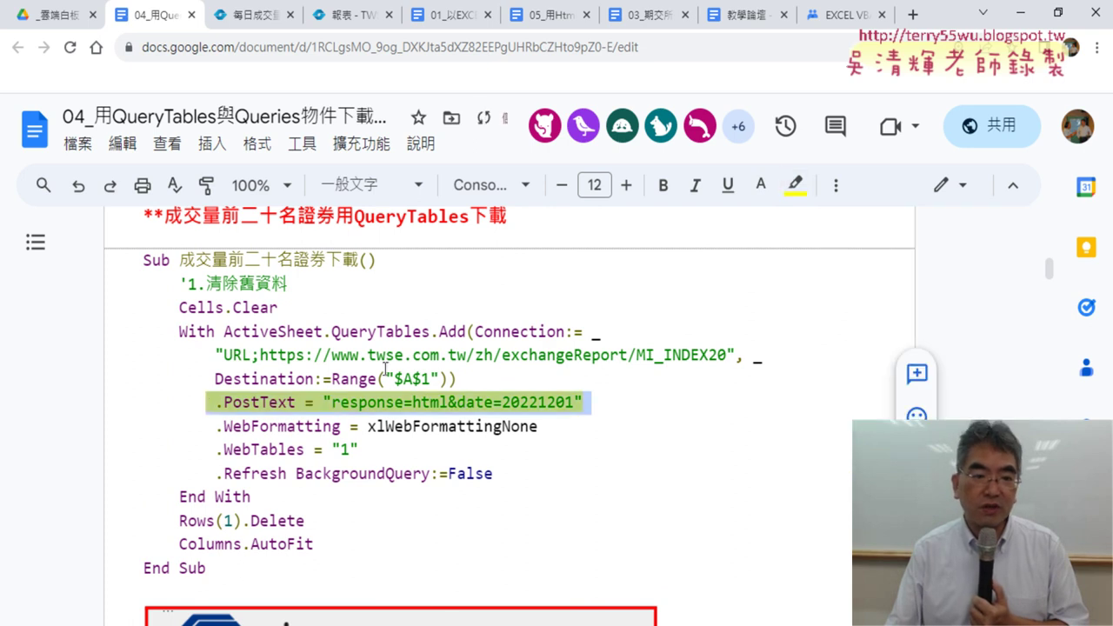
pyautogui.click(207, 405)
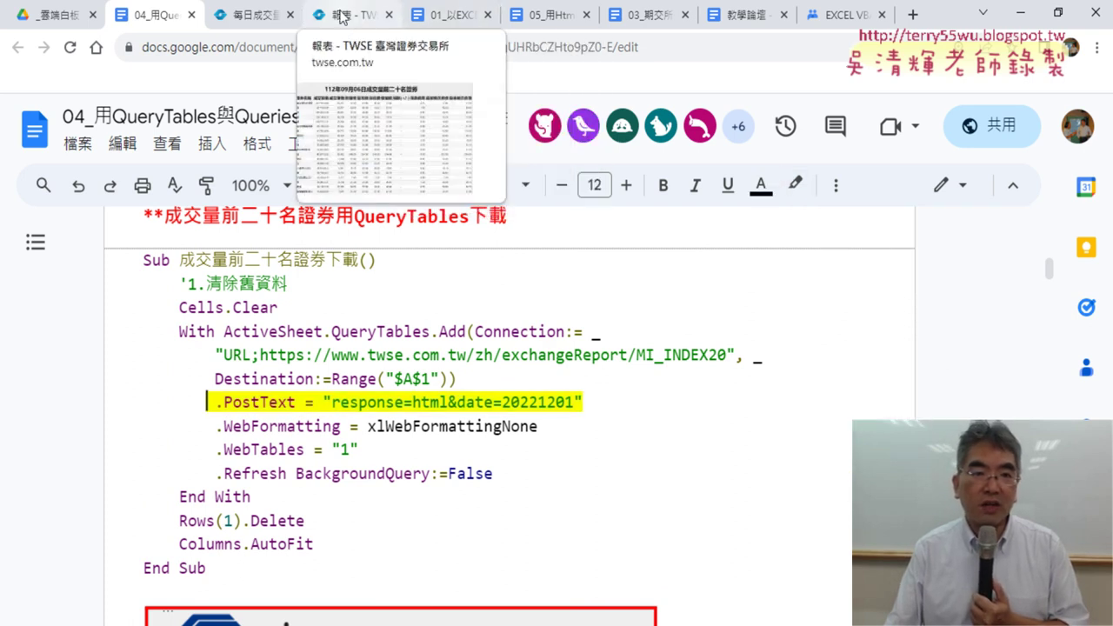
pyautogui.click(367, 18)
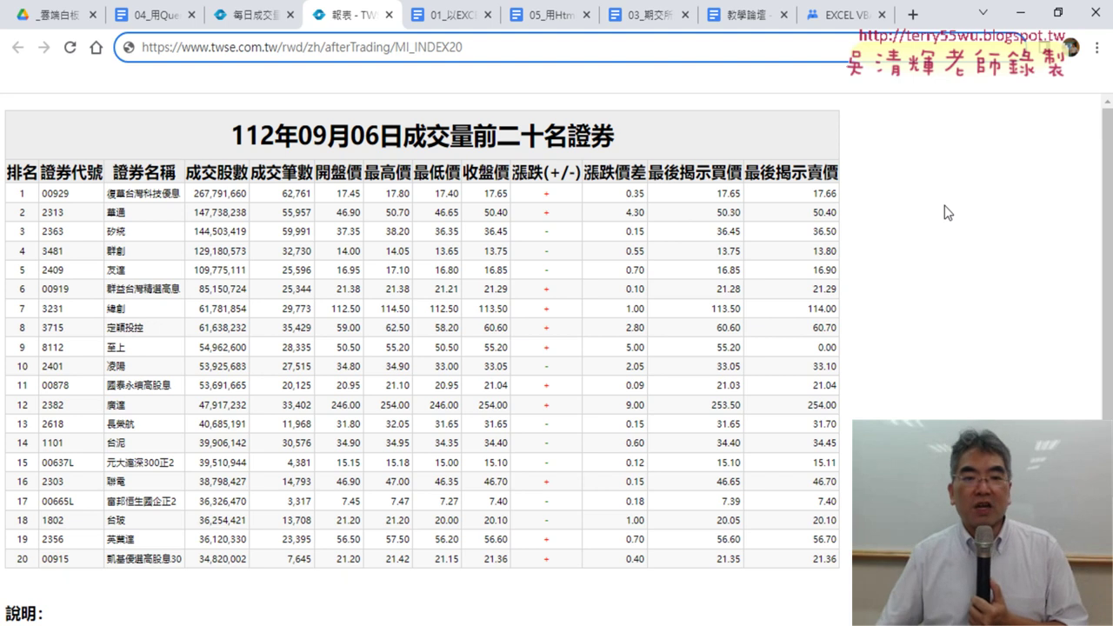
# Query the 每日成交量 top-20 table for 01日 (五), i.e. 112年09月01日
pyautogui.click(235, 24)
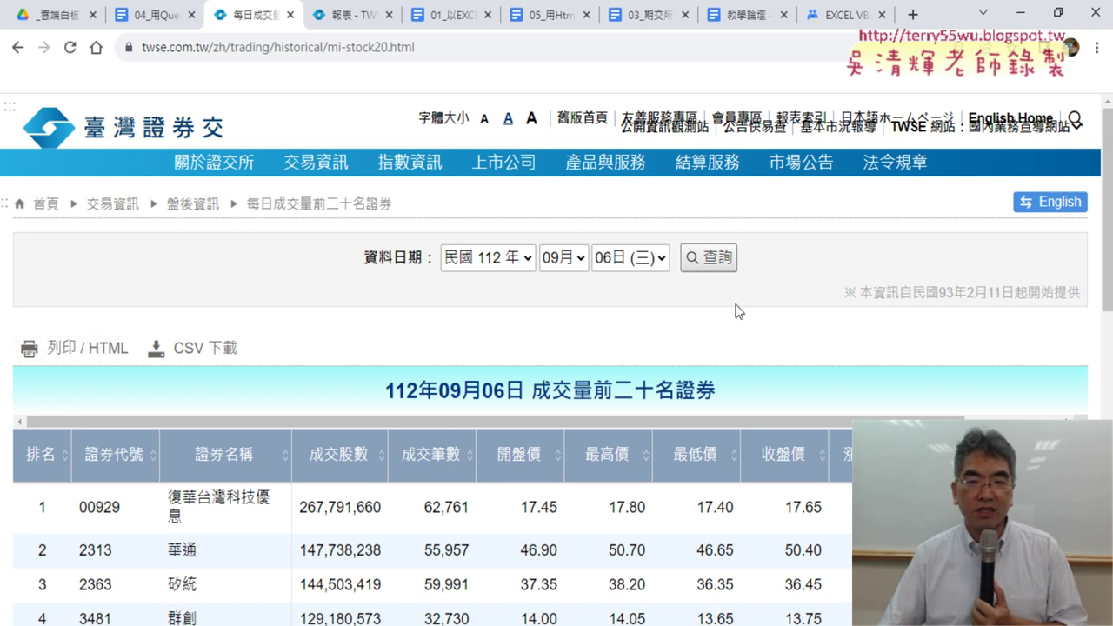
pyautogui.click(661, 263)
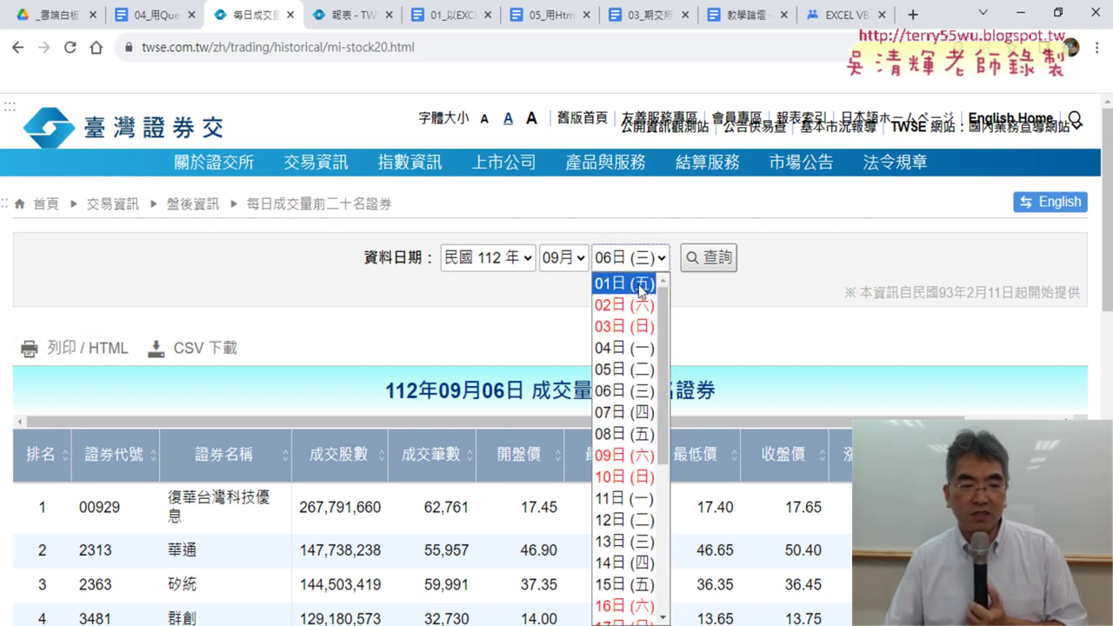
pyautogui.click(638, 284)
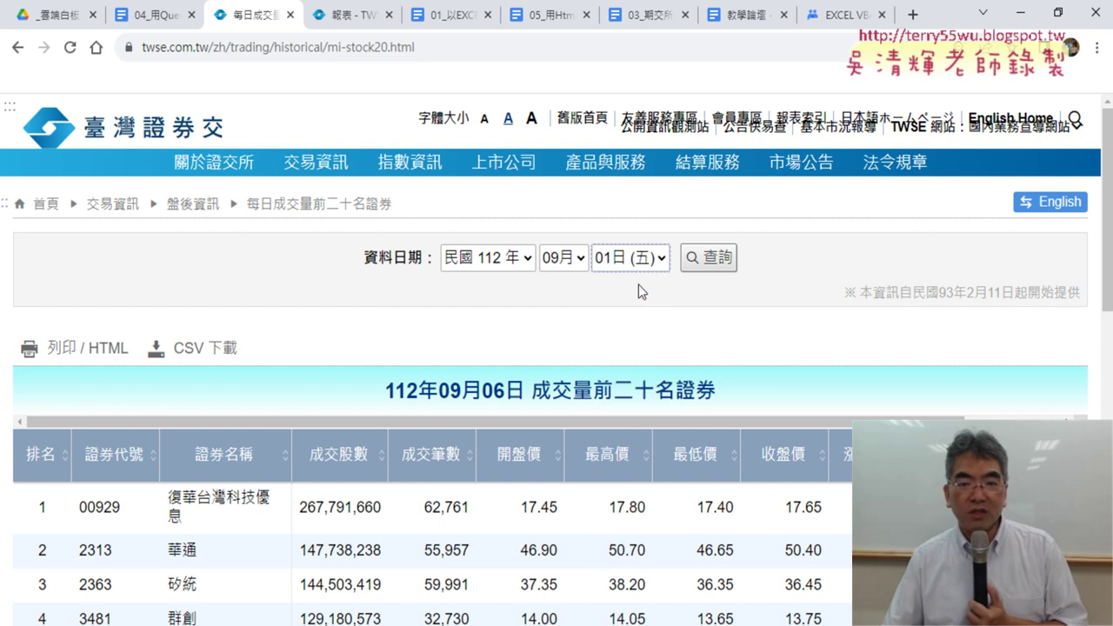
pyautogui.click(716, 267)
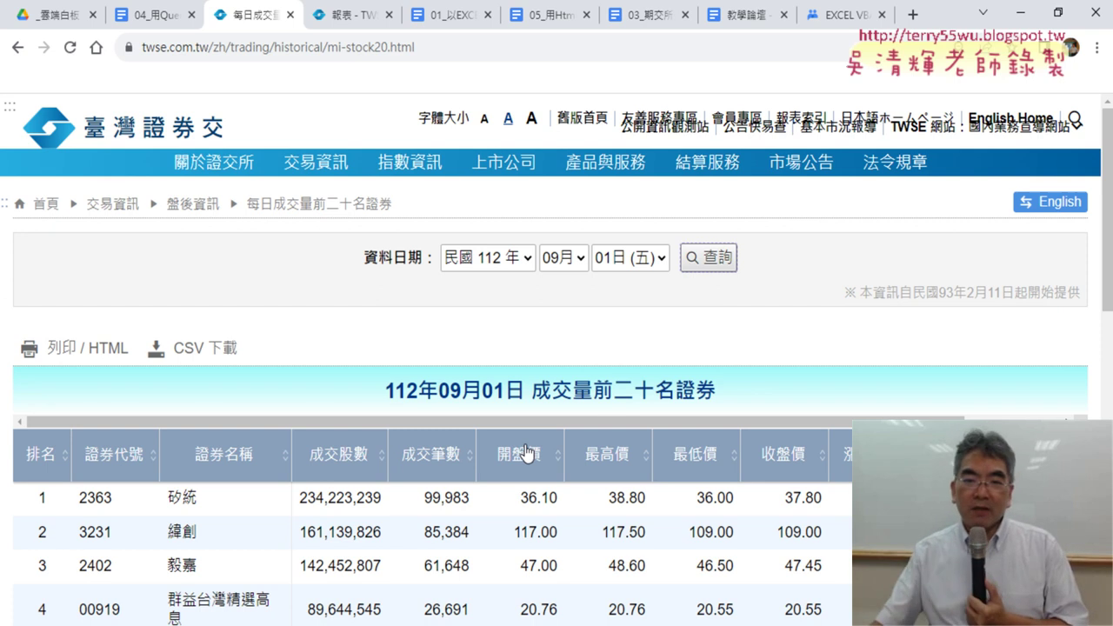
# Open DevTools on the top-20 page via 檢查 and expand the >> overflow panel list
pyautogui.rightClick(704, 299)
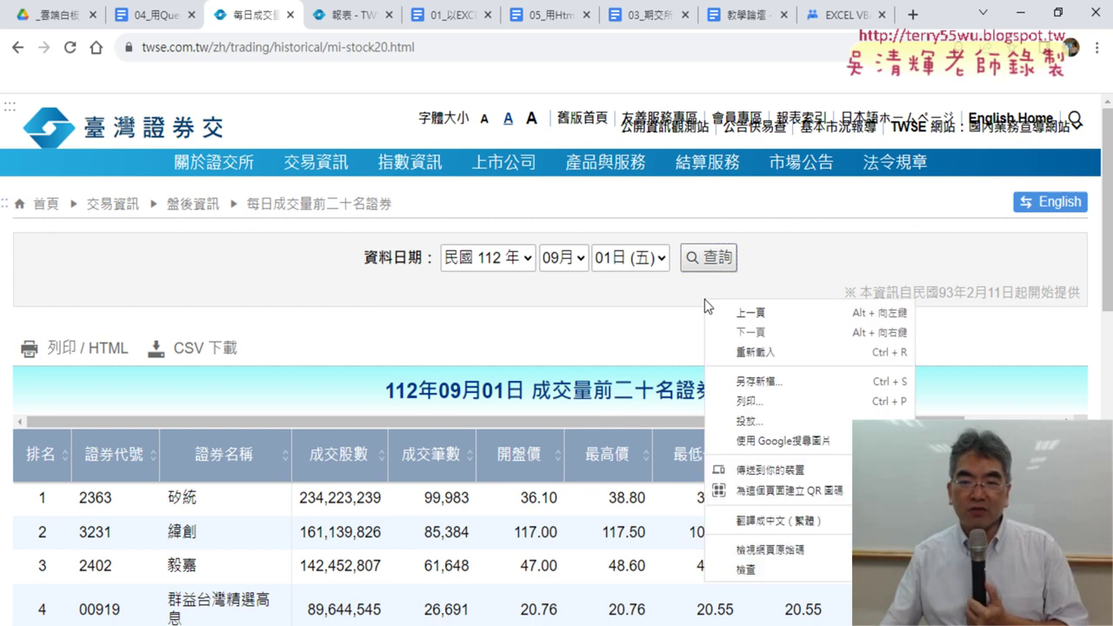
pyautogui.click(756, 566)
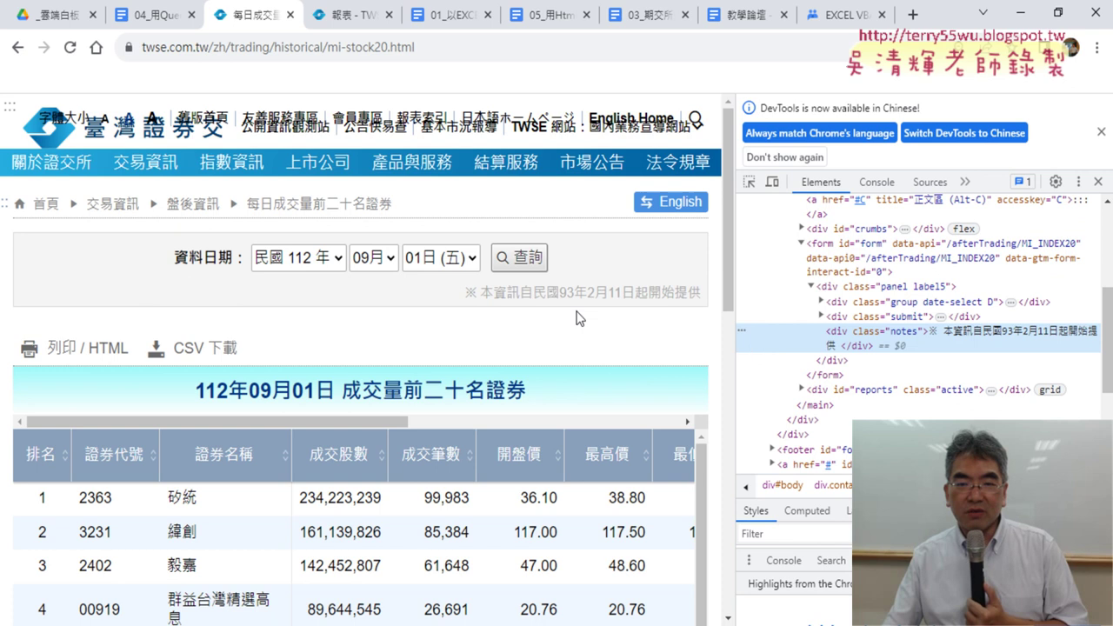
pyautogui.click(969, 185)
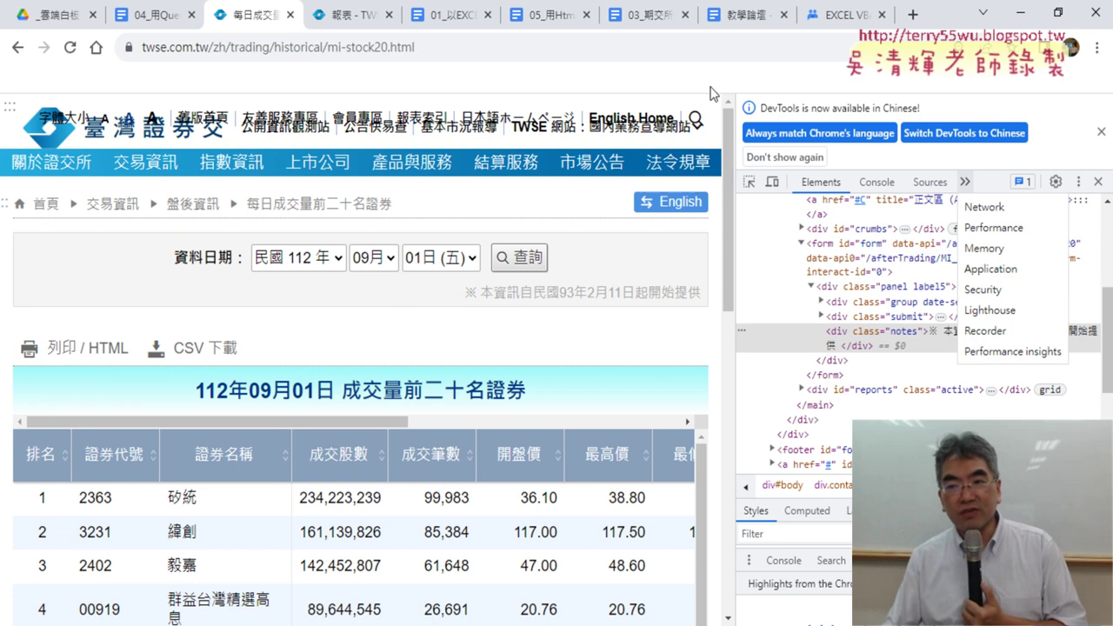
# In the Network panel, clear the log, rerun the query, and select the MI_INDEX20 request
pyautogui.click(1009, 205)
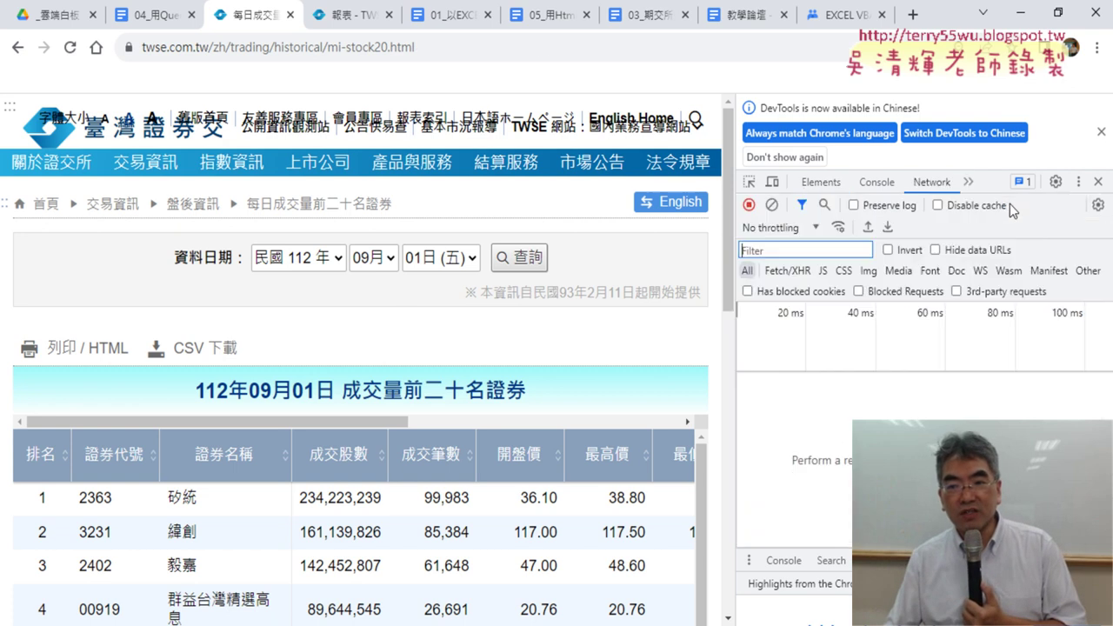
pyautogui.click(772, 209)
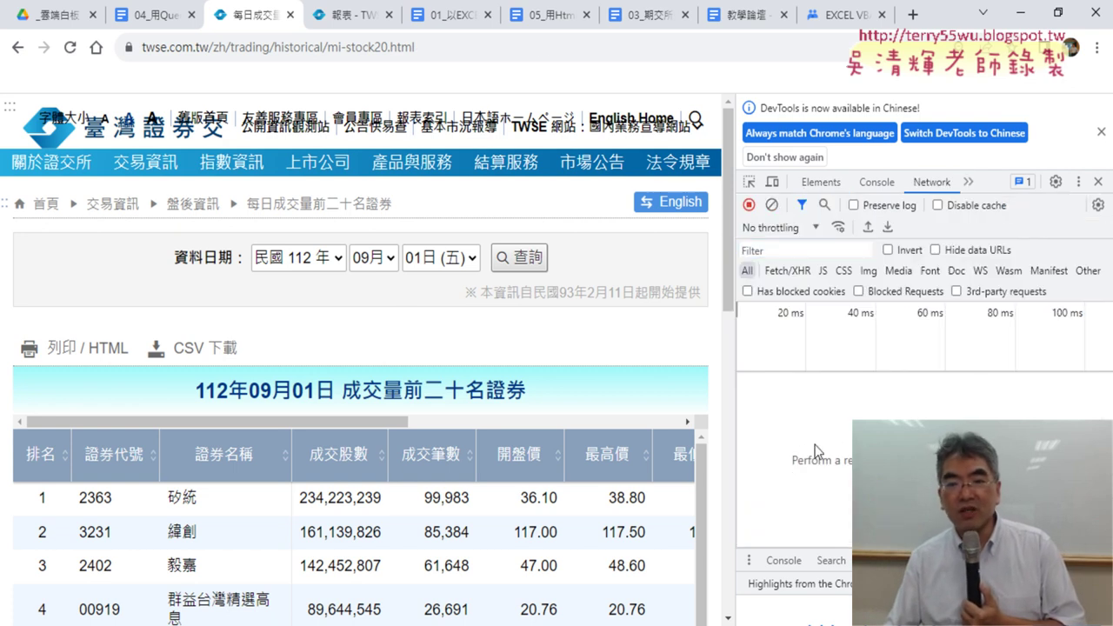
pyautogui.click(521, 261)
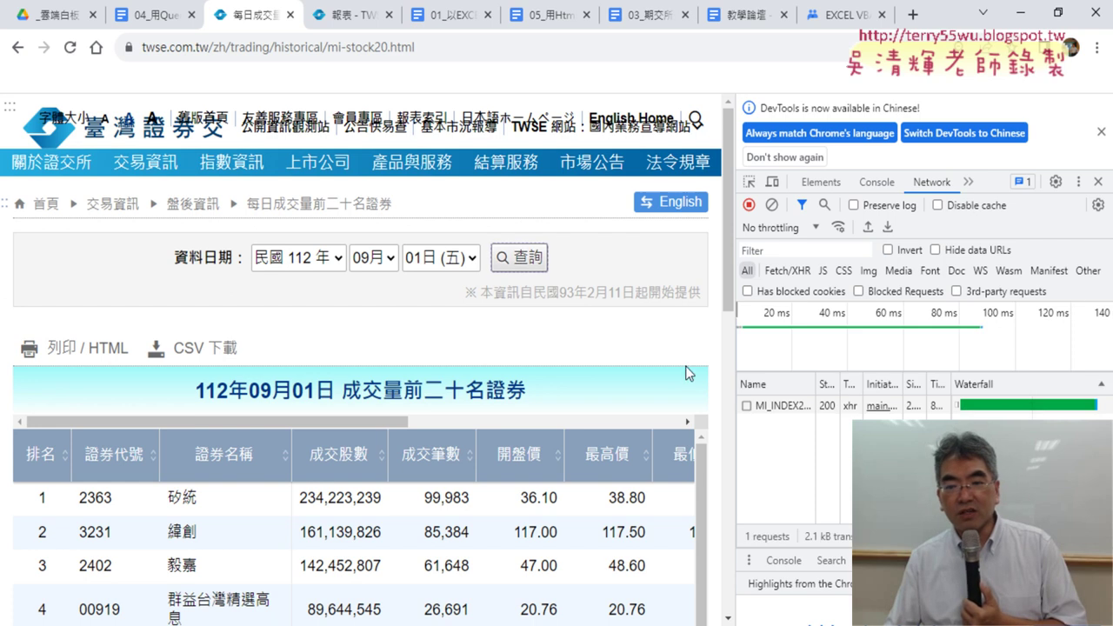
pyautogui.click(797, 407)
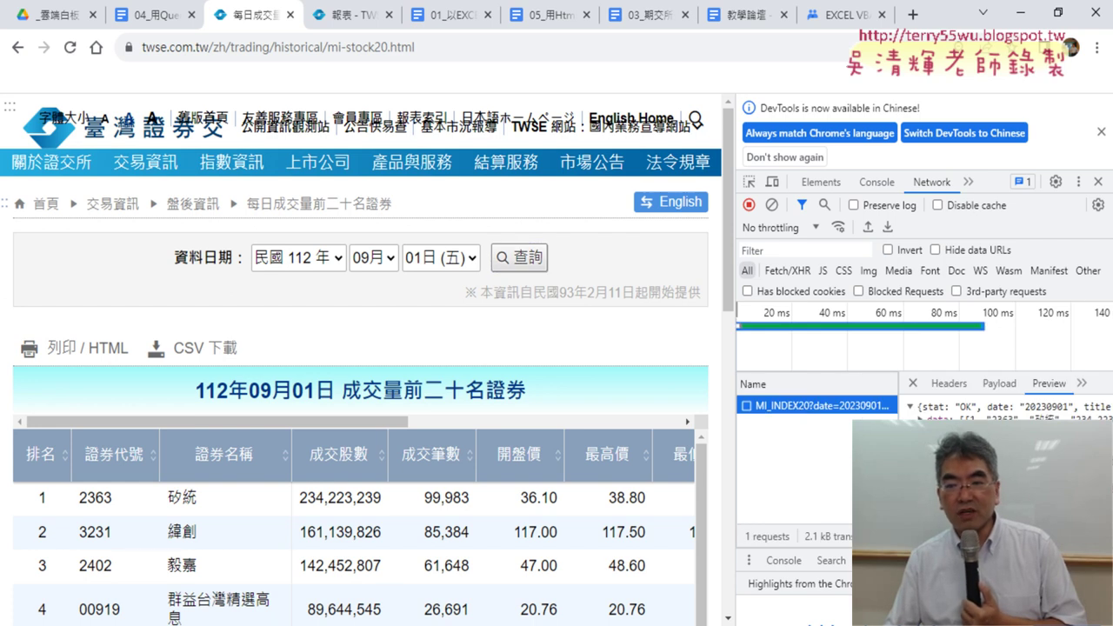
# View the request's raw payload, select the date parameter, then preview the JSON reply
pyautogui.click(999, 384)
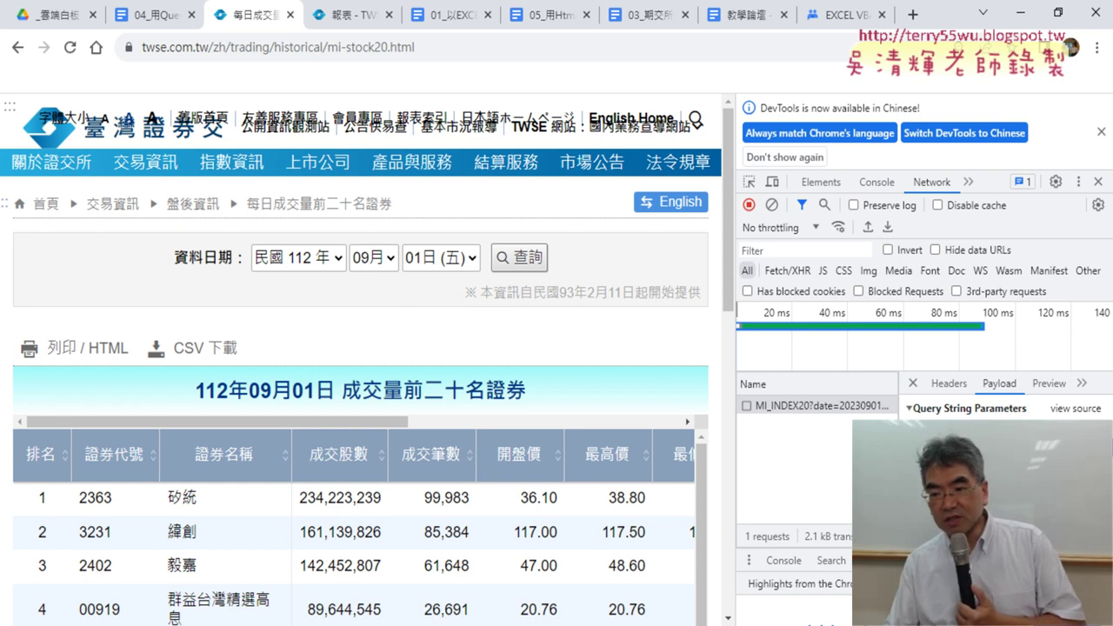
pyautogui.click(1084, 409)
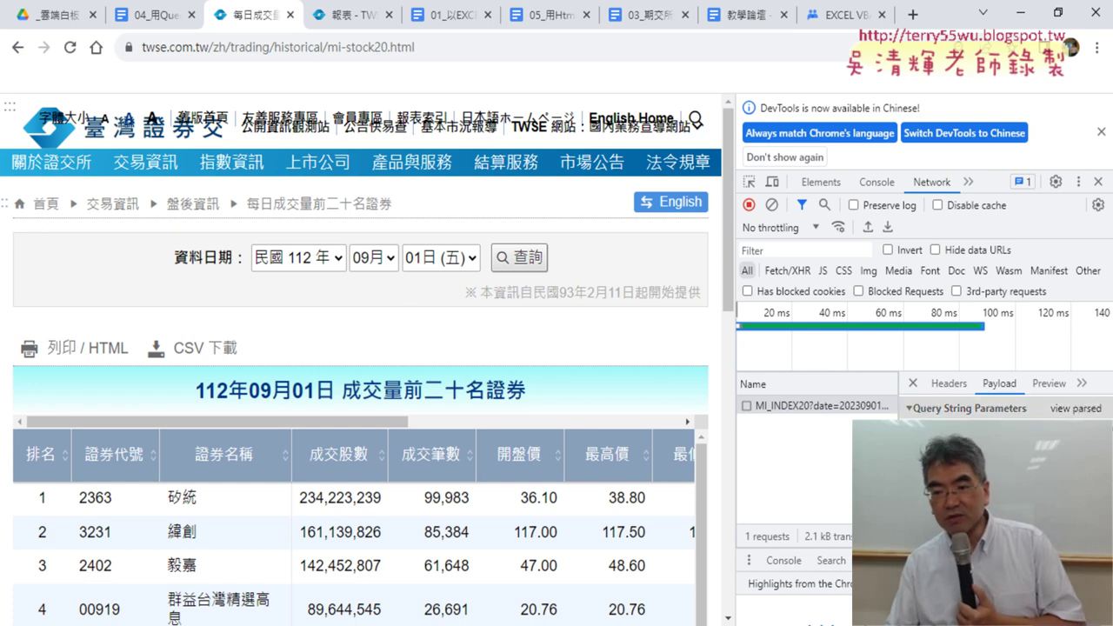
pyautogui.moveTo(900, 443); pyautogui.dragTo(785, 444)
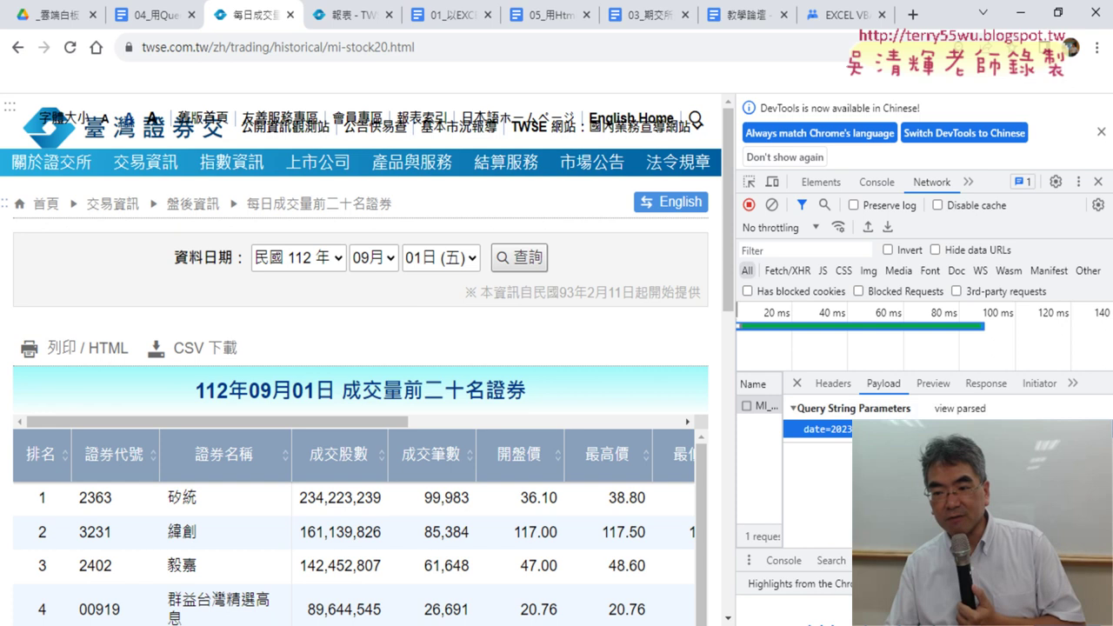
pyautogui.moveTo(850, 429); pyautogui.dragTo(803, 431)
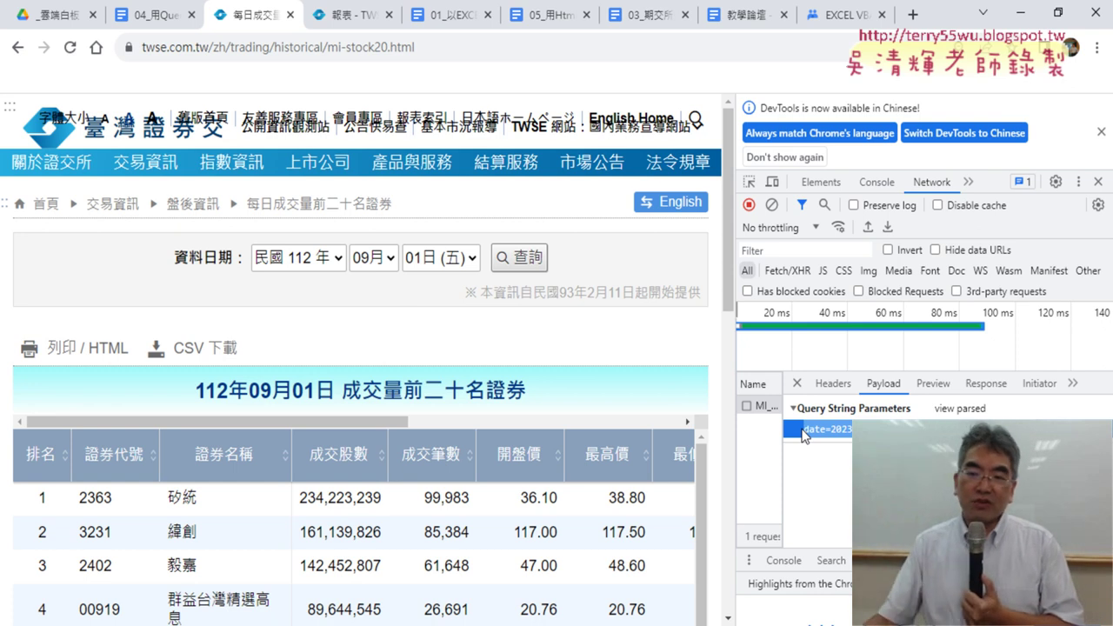
pyautogui.click(934, 390)
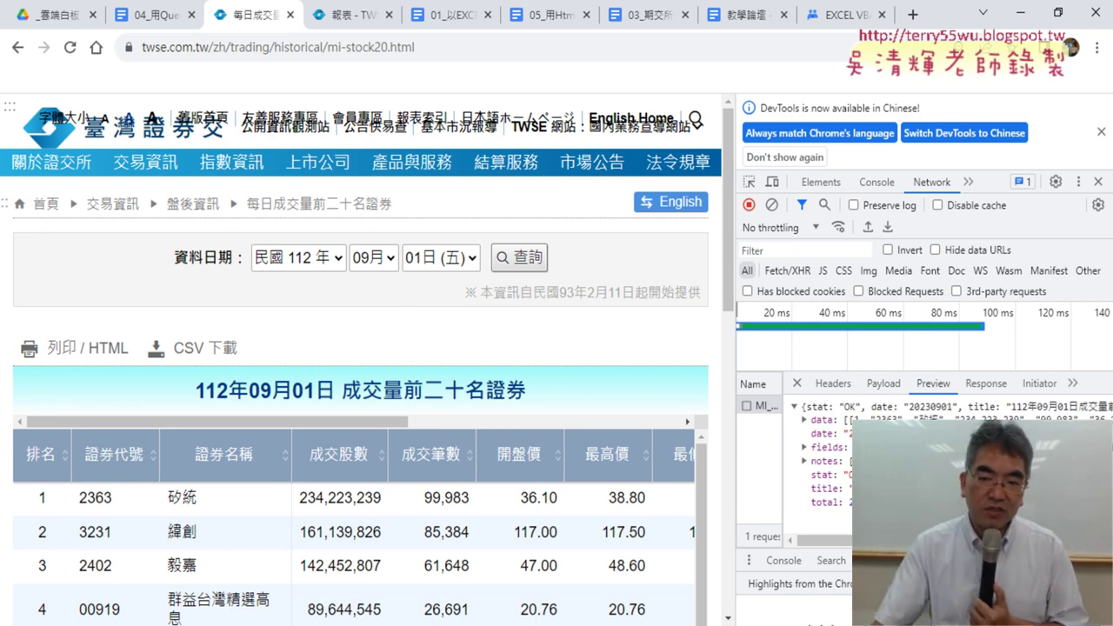
# Annotate the JSON preview and matching table rows, clear the drawings, and close the Chinese-language notice
pyautogui.moveTo(848, 529)
pyautogui.mouseDown()
pyautogui.moveTo(866, 382)
pyautogui.moveTo(965, 414)
pyautogui.mouseUp()
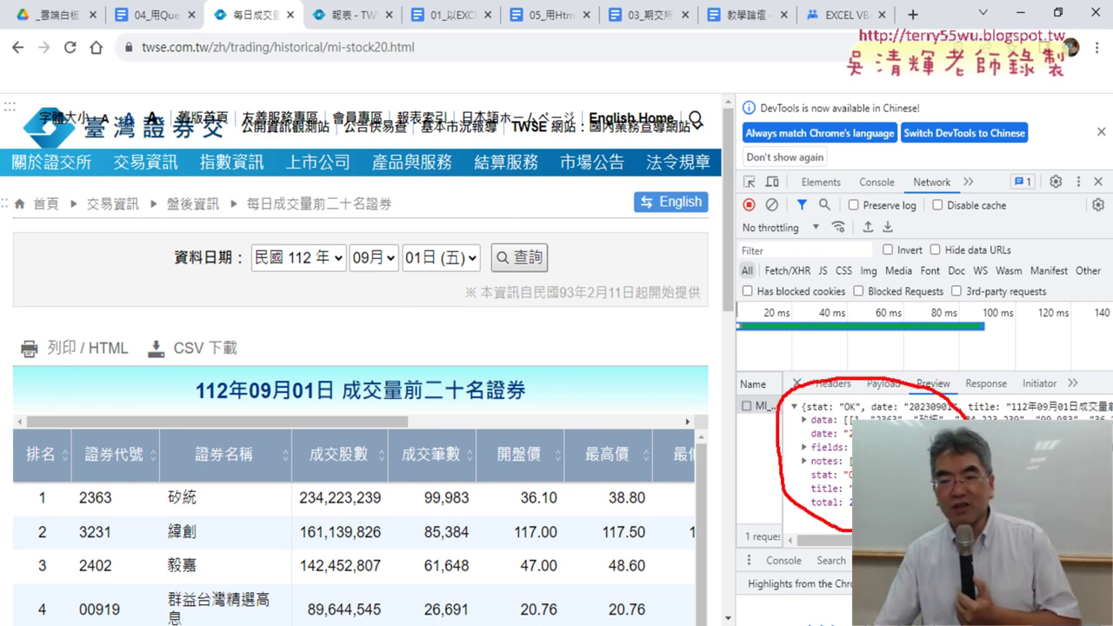
pyautogui.moveTo(722, 513)
pyautogui.mouseDown()
pyautogui.moveTo(668, 497)
pyautogui.moveTo(696, 513)
pyautogui.mouseUp()
pyautogui.moveTo(393, 609)
pyautogui.mouseDown()
pyautogui.moveTo(106, 505)
pyautogui.moveTo(405, 613)
pyautogui.mouseUp()
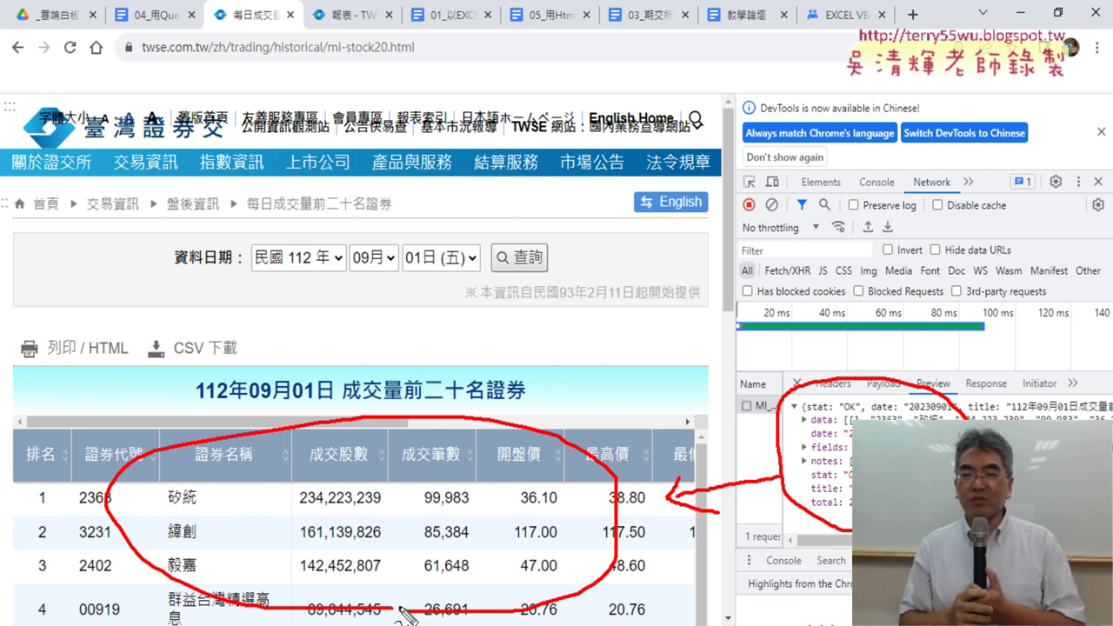
pyautogui.press('Escape')
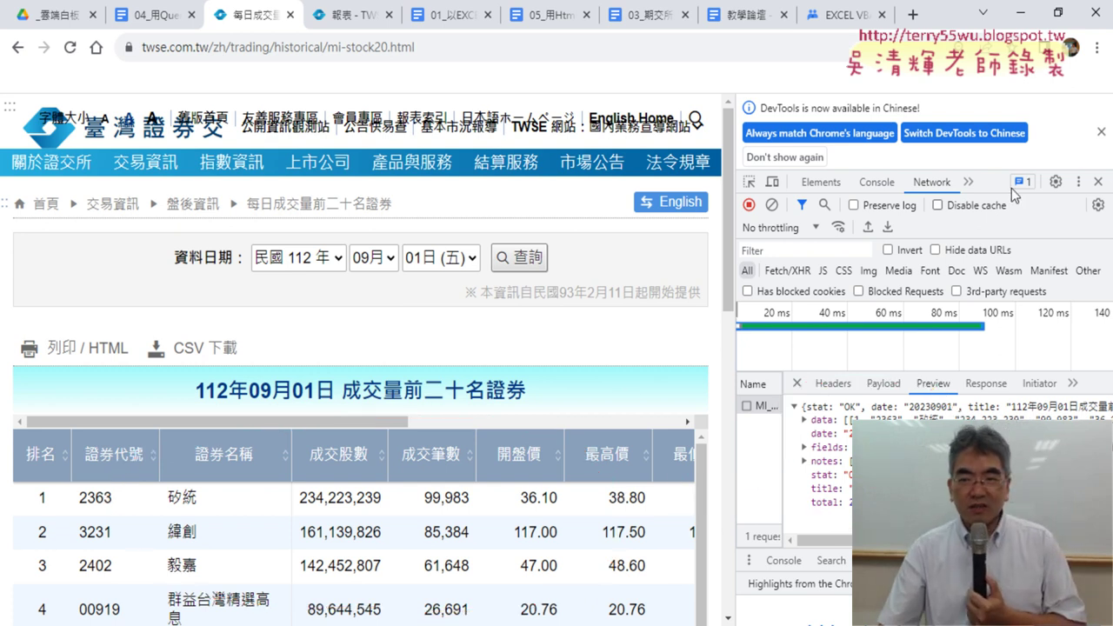
pyautogui.click(1102, 133)
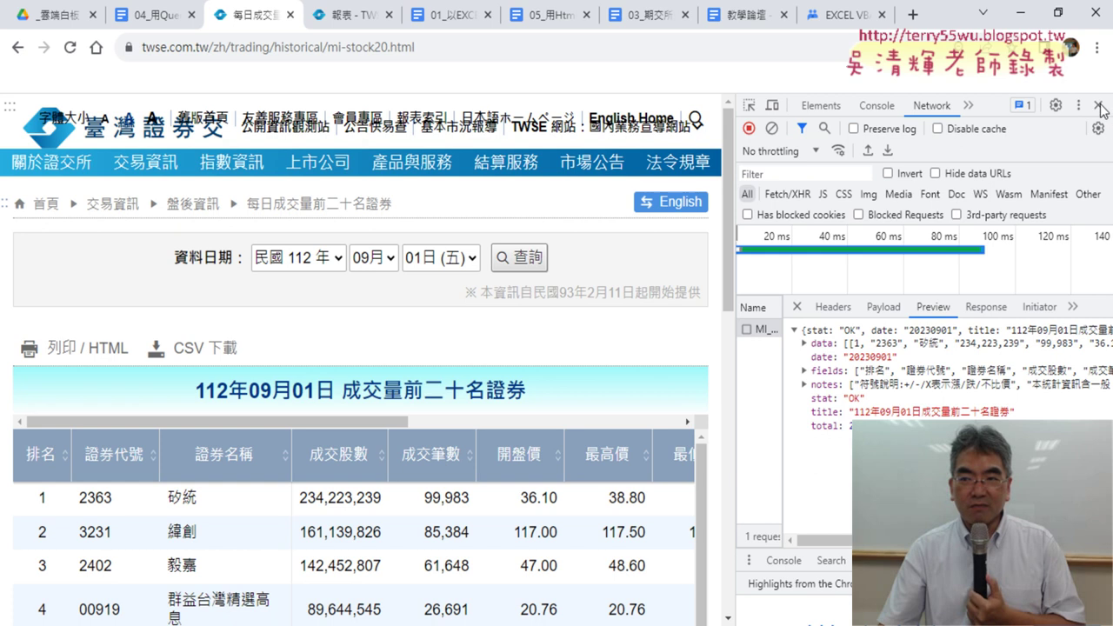
# Close DevTools, open the 列印/HTML report, and compare its table with the original page
pyautogui.click(1100, 105)
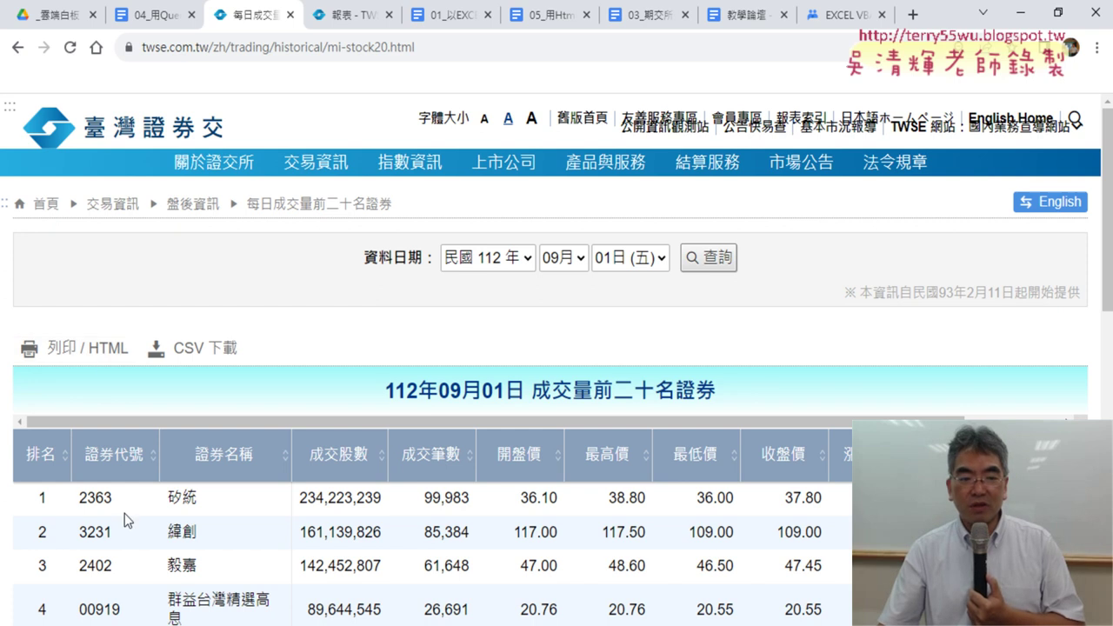
pyautogui.click(107, 350)
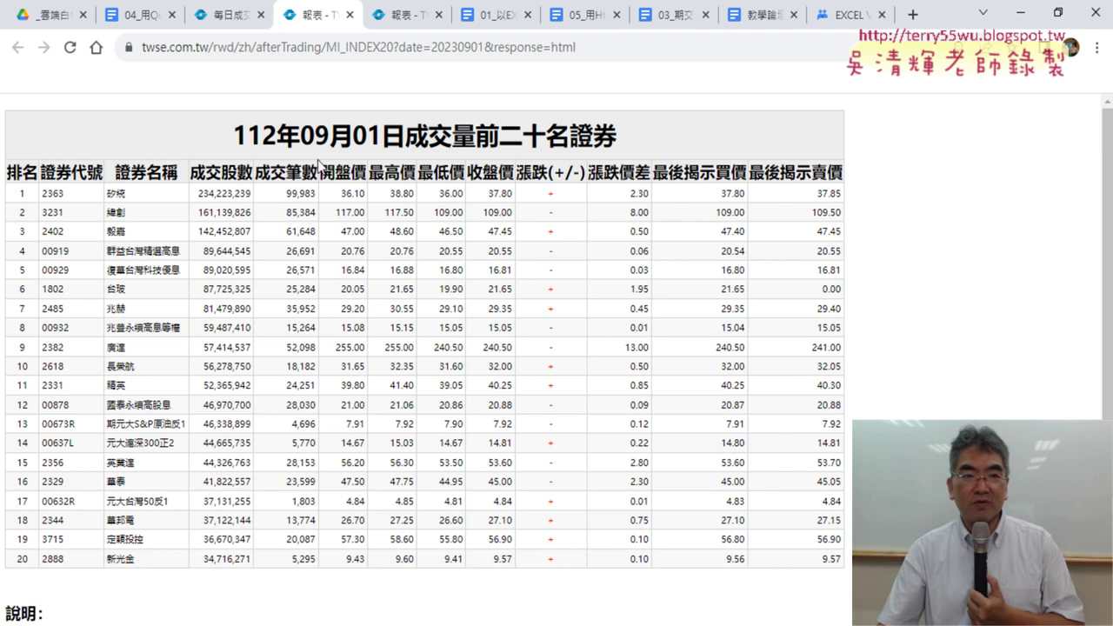
pyautogui.click(228, 15)
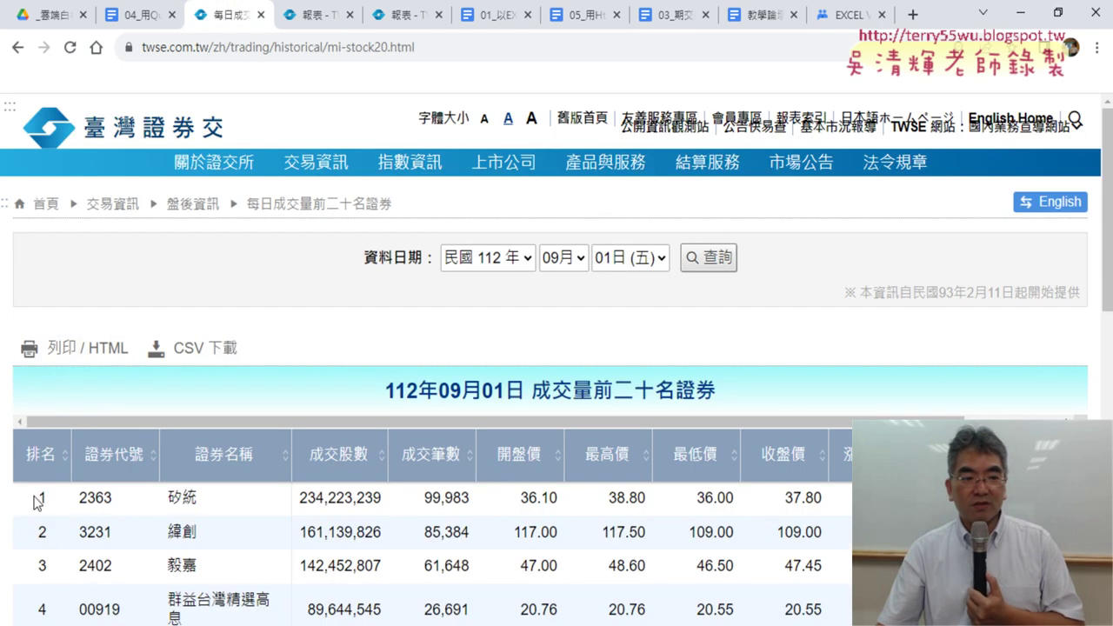
pyautogui.moveTo(37, 502); pyautogui.dragTo(416, 501)
pyautogui.click(314, 15)
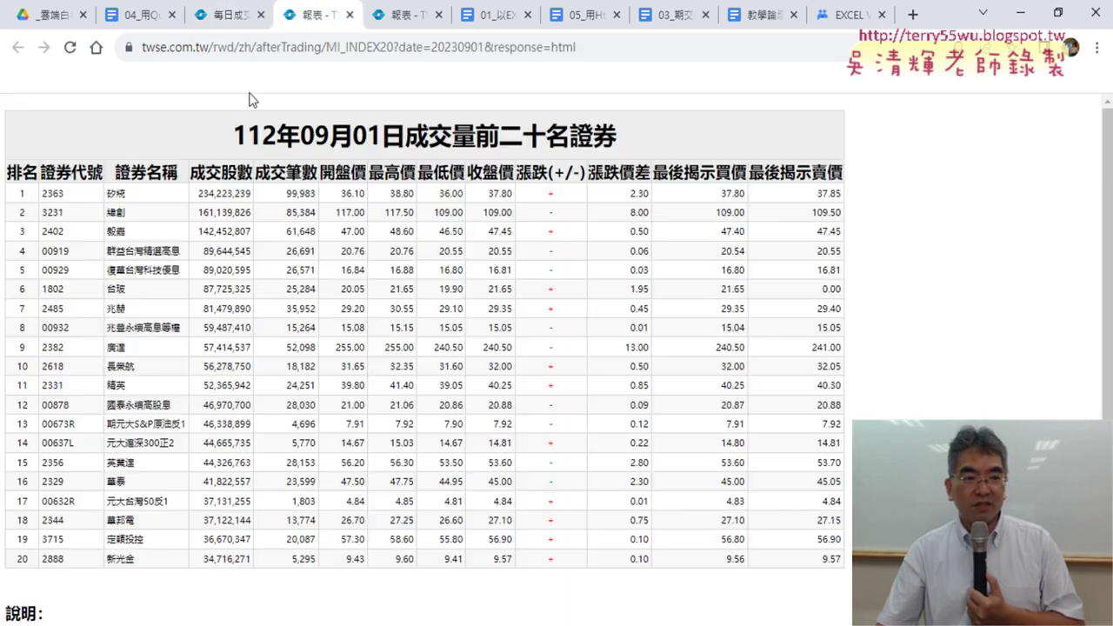
pyautogui.moveTo(16, 195); pyautogui.dragTo(859, 198)
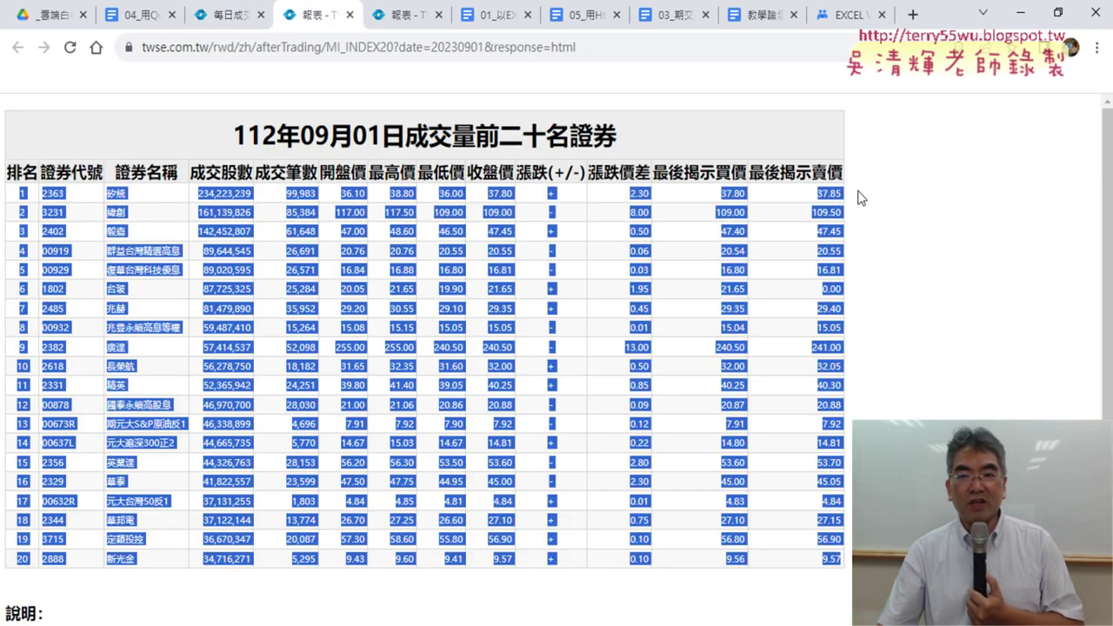
pyautogui.click(859, 198)
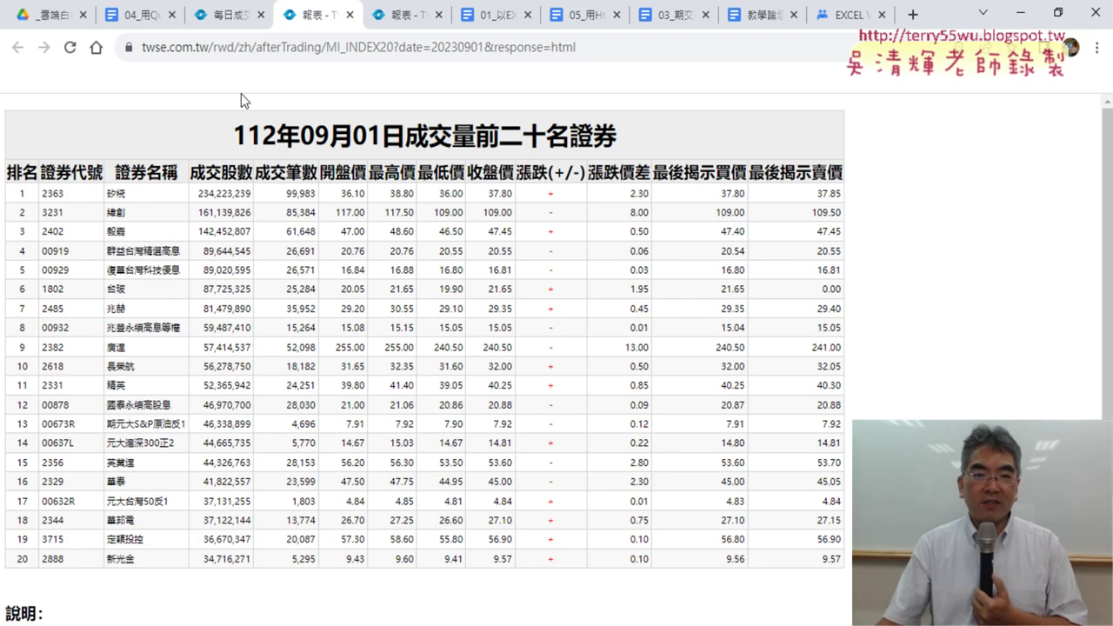
# Select the ?date=20230901&response=html parameters in the report's address
pyautogui.click(595, 46)
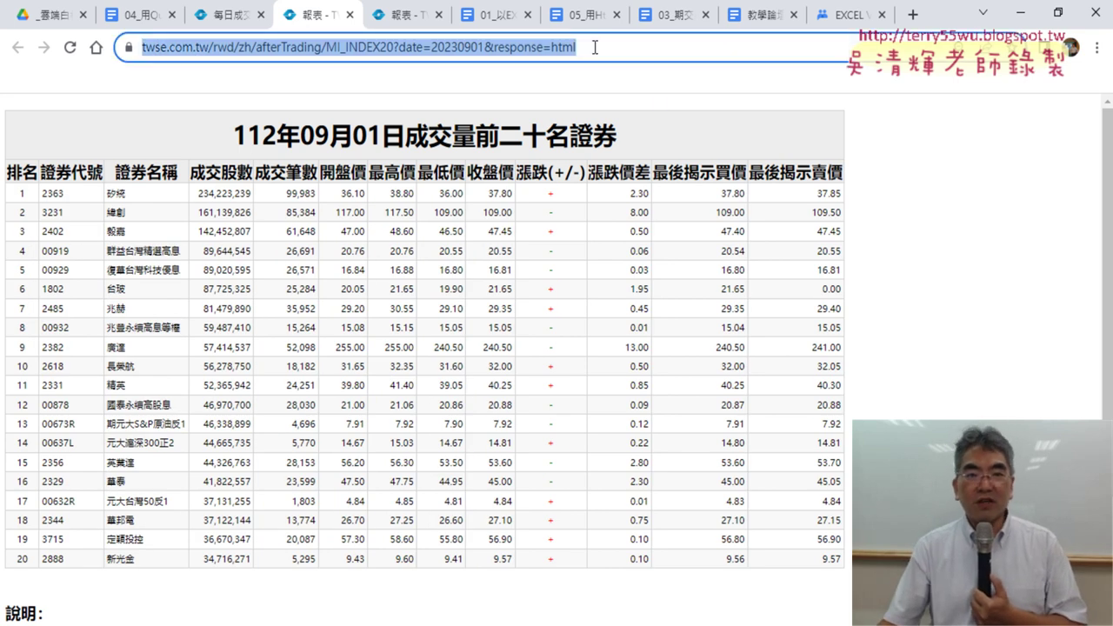
pyautogui.click(396, 49)
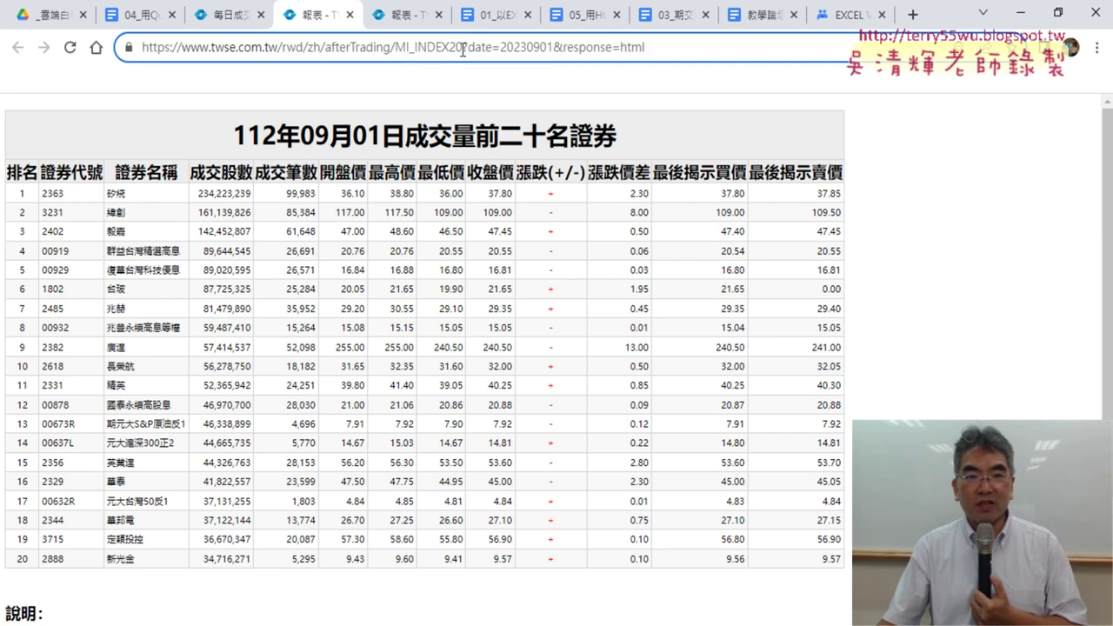
pyautogui.moveTo(463, 49); pyautogui.dragTo(712, 47)
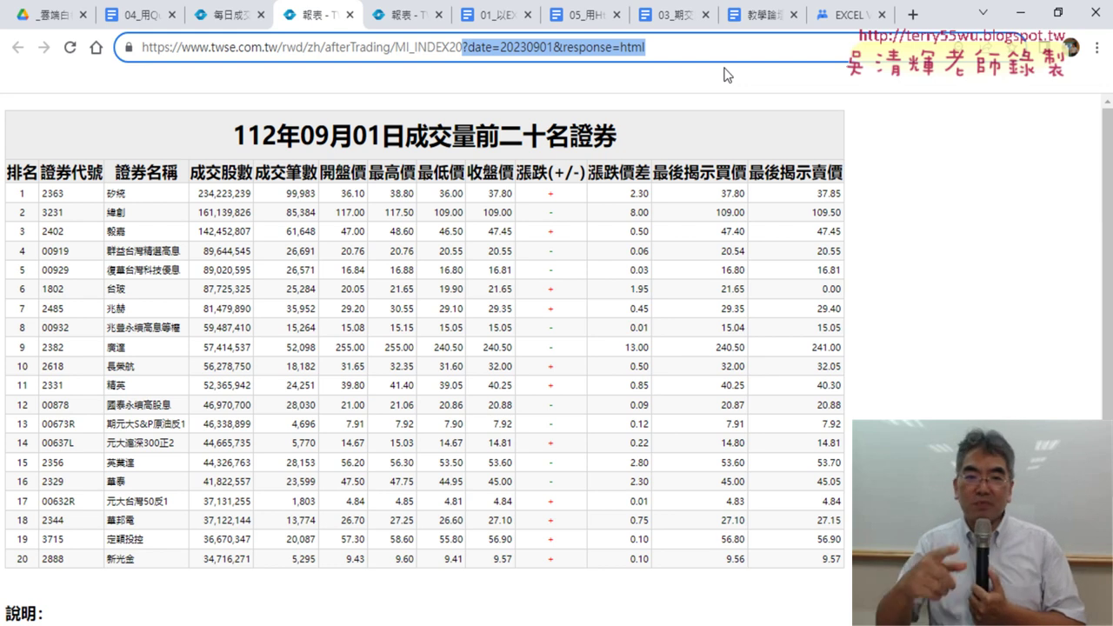
# Inspect the 排名 header and expand the report's <table> element in Elements
pyautogui.doubleClick(12, 169)
pyautogui.rightClick(25, 169)
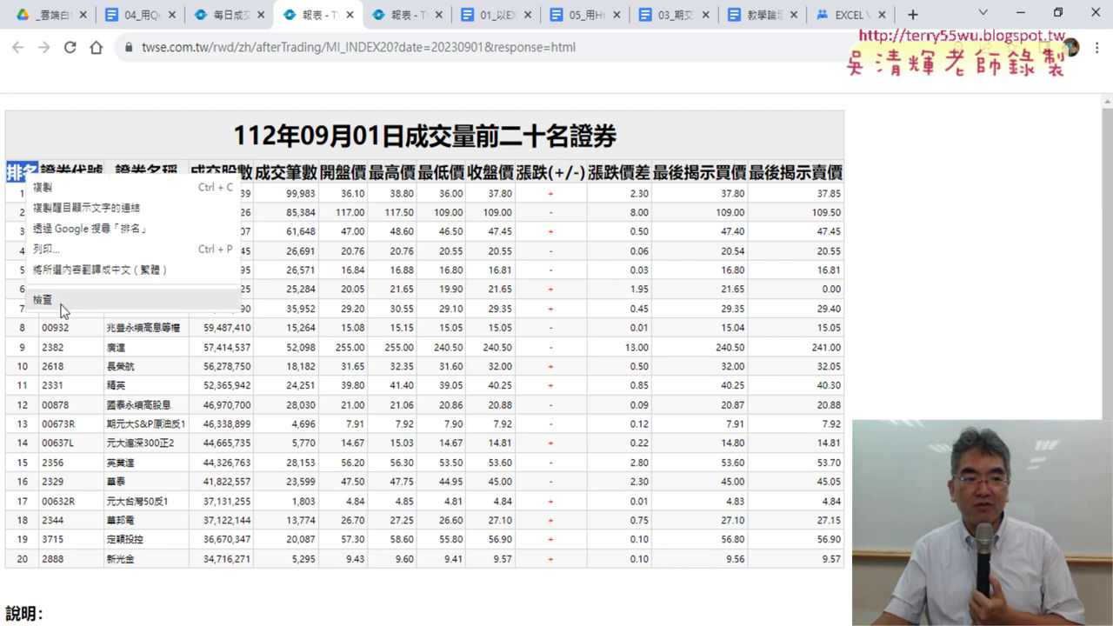
pyautogui.click(61, 300)
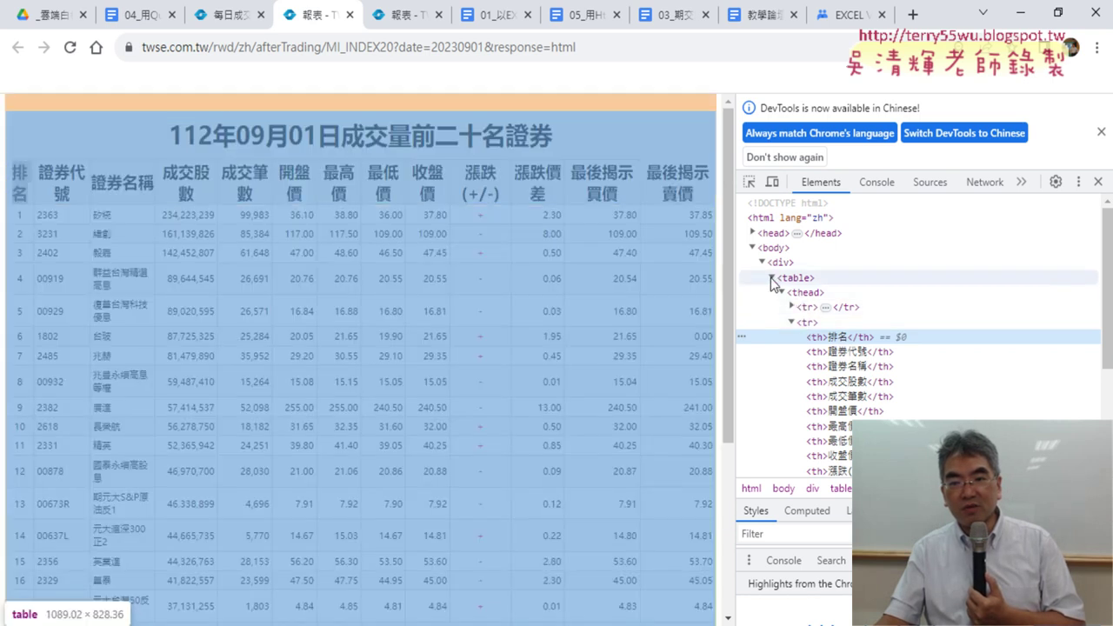
pyautogui.click(772, 279)
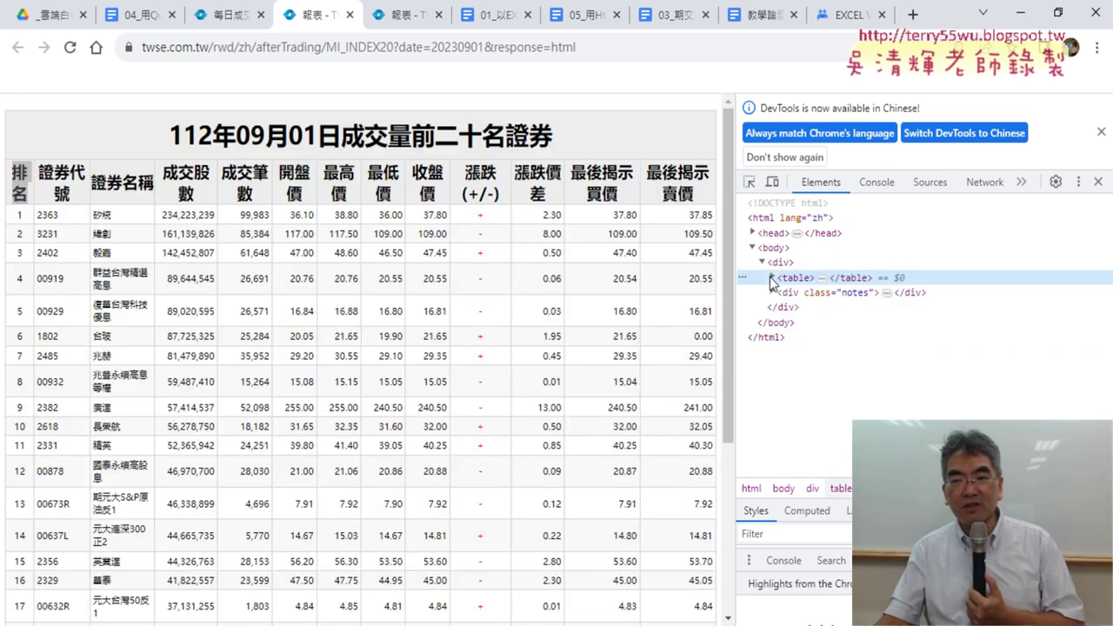
pyautogui.click(772, 279)
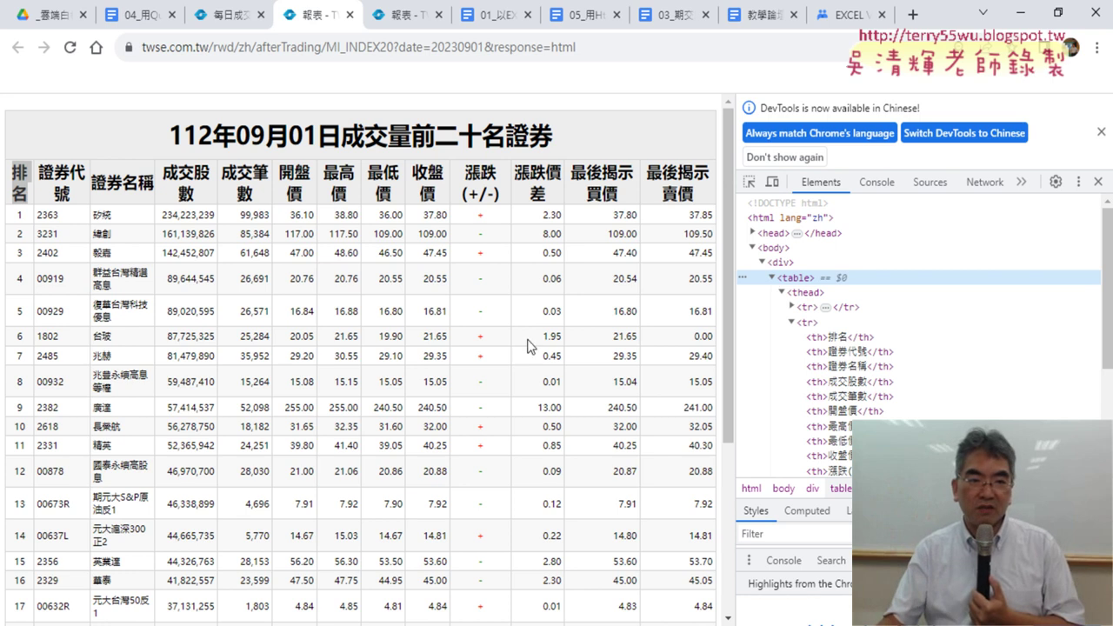
# Select the whole 成交量前二十名證券下載 Sub code in the Google Doc and minimize Chrome
pyautogui.click(146, 16)
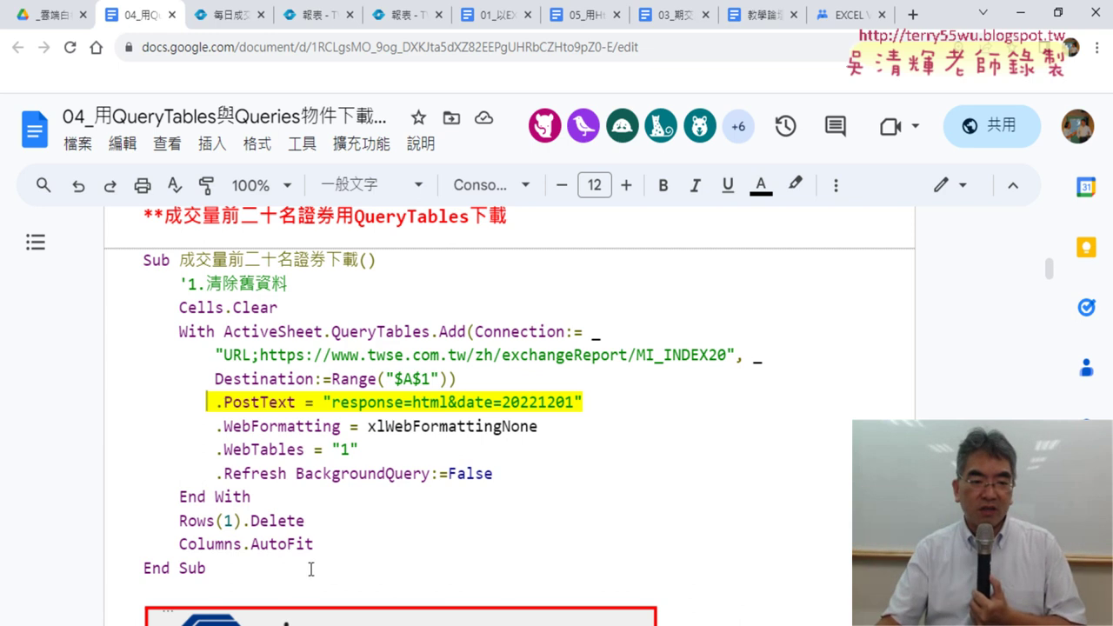
pyautogui.moveTo(209, 567); pyautogui.dragTo(124, 264)
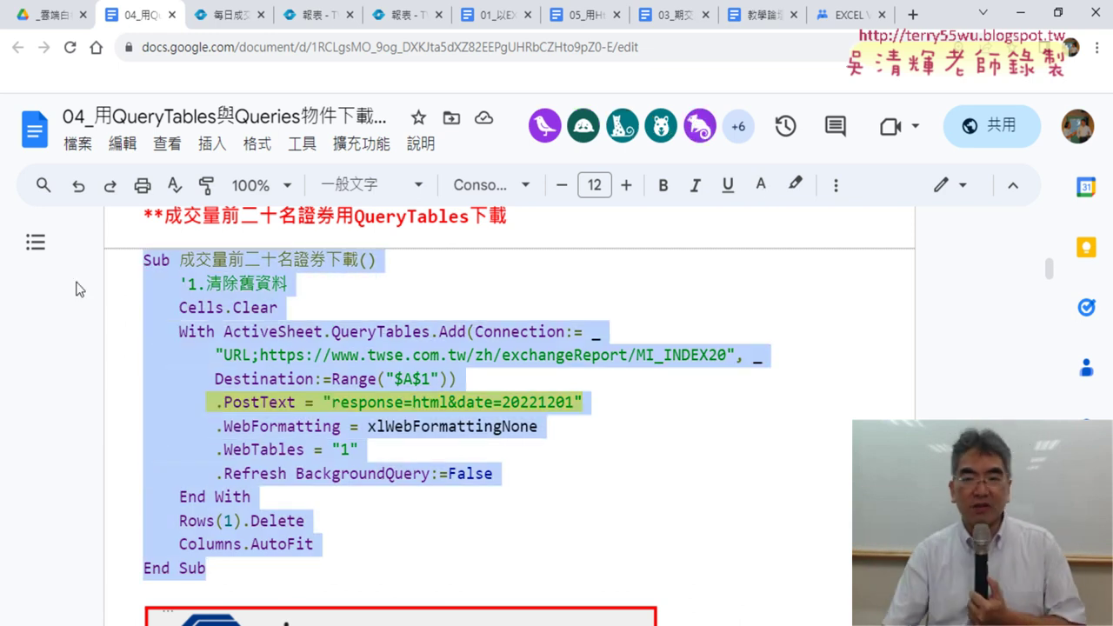
pyautogui.click(1028, 19)
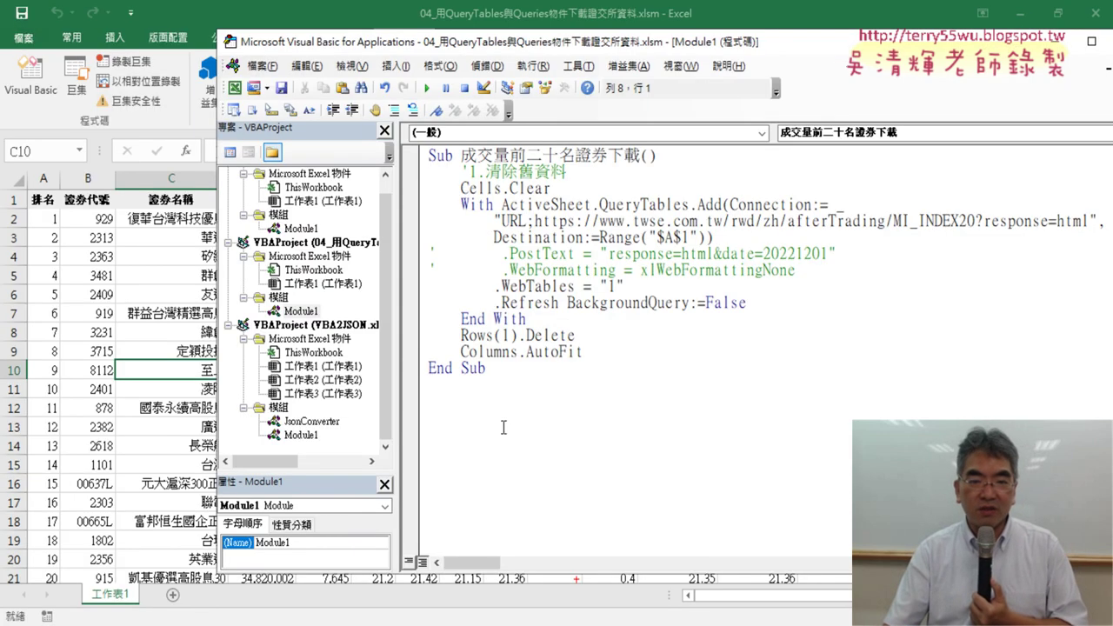
# Replace Module1's code with the copied macro and comment out its .PostText line
pyautogui.hotkey('ctrl', 'a')
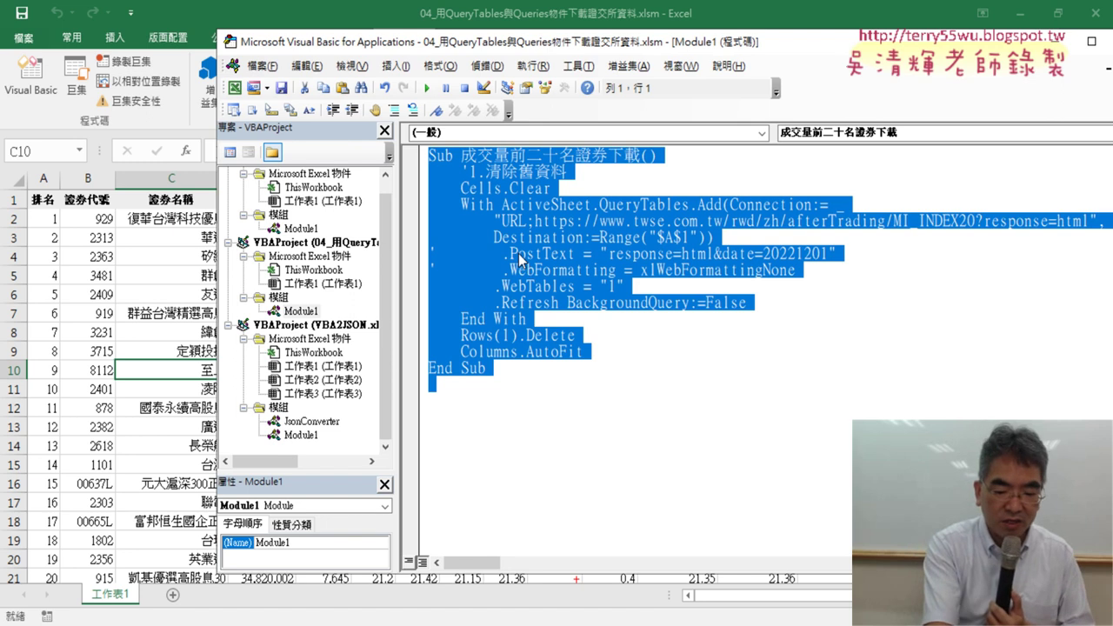
pyautogui.hotkey('ctrl', 'v')
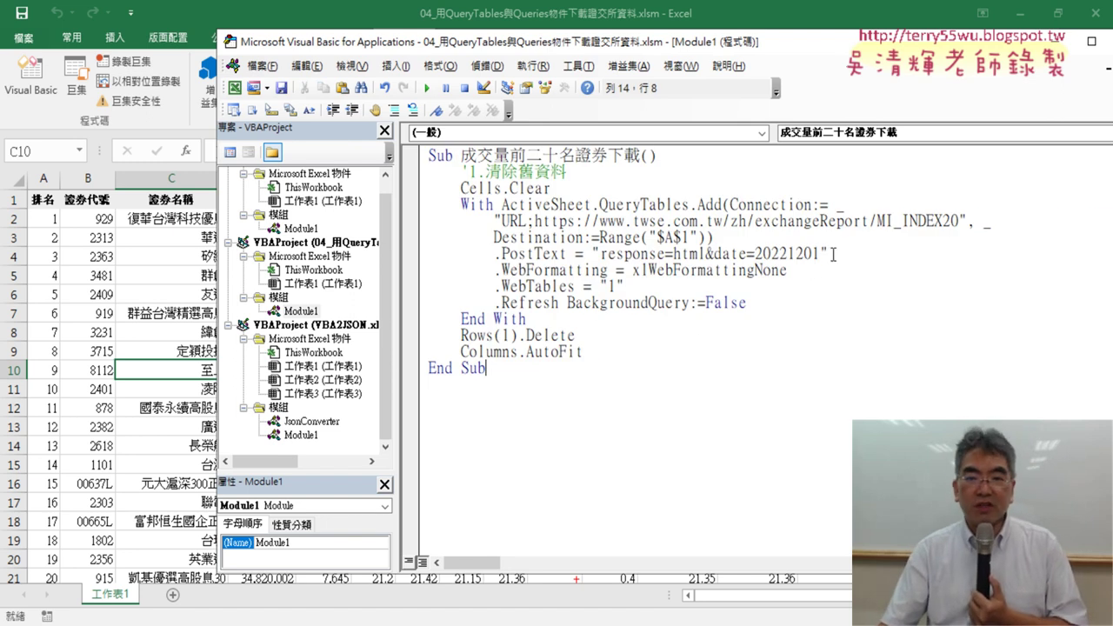
pyautogui.moveTo(833, 254); pyautogui.dragTo(501, 253)
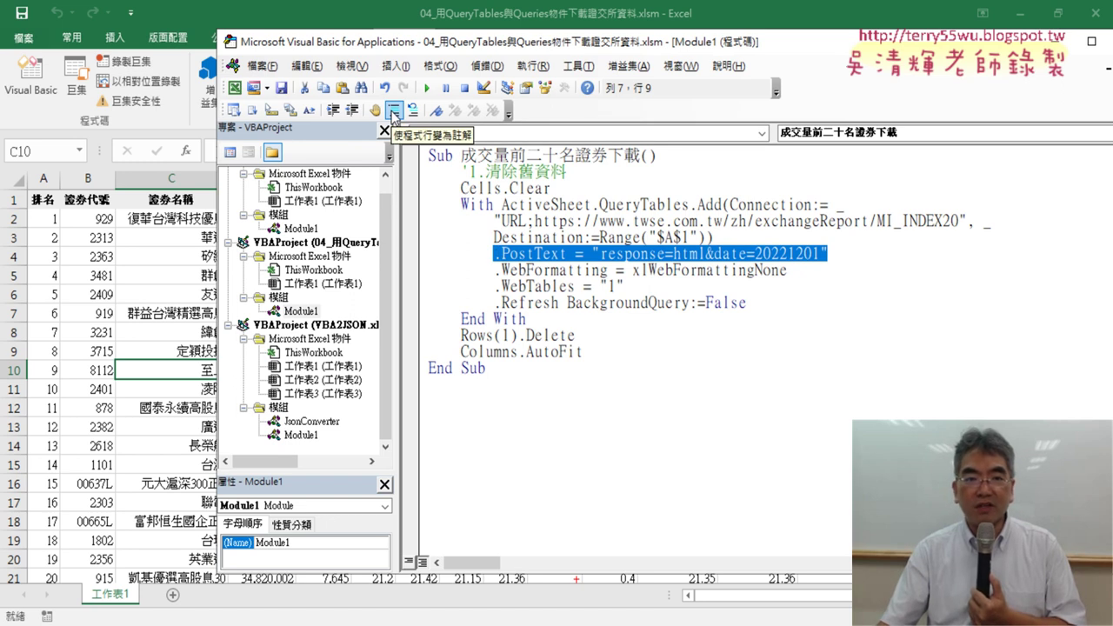
pyautogui.rightClick(421, 94)
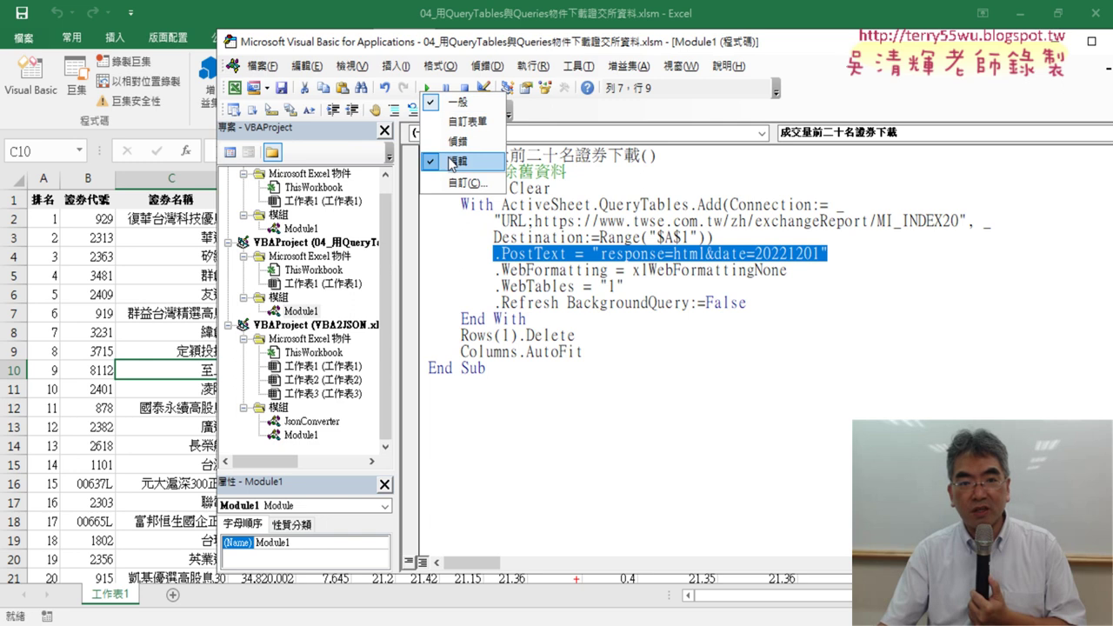
pyautogui.click(396, 114)
pyautogui.click(394, 111)
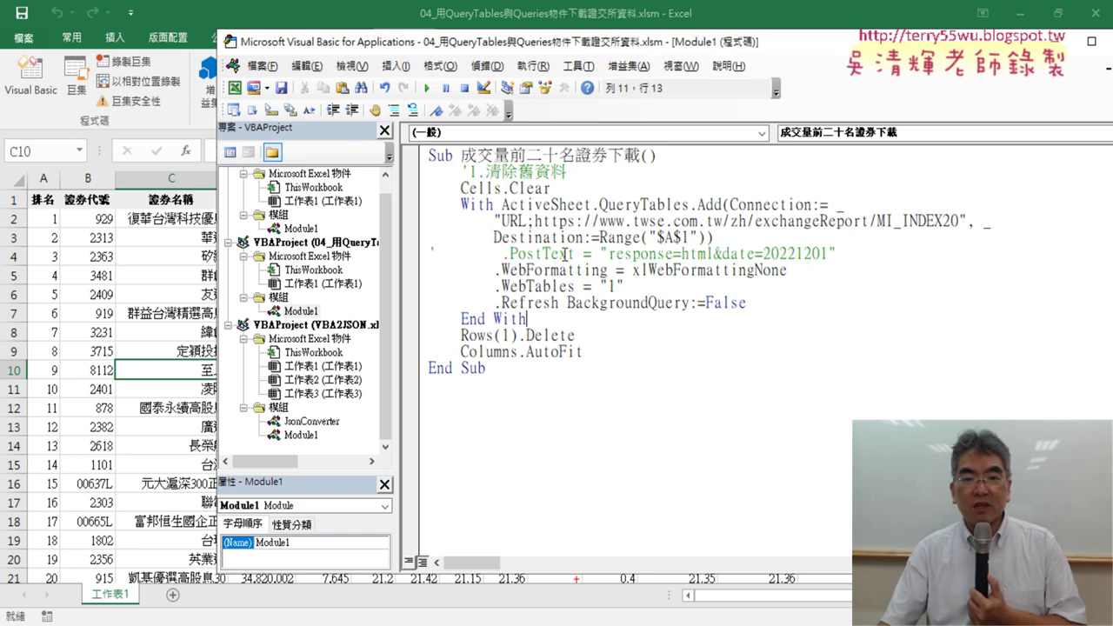
# Select the commented .PostText line and the connection URL, then switch to the Google Doc
pyautogui.moveTo(842, 253); pyautogui.dragTo(421, 258)
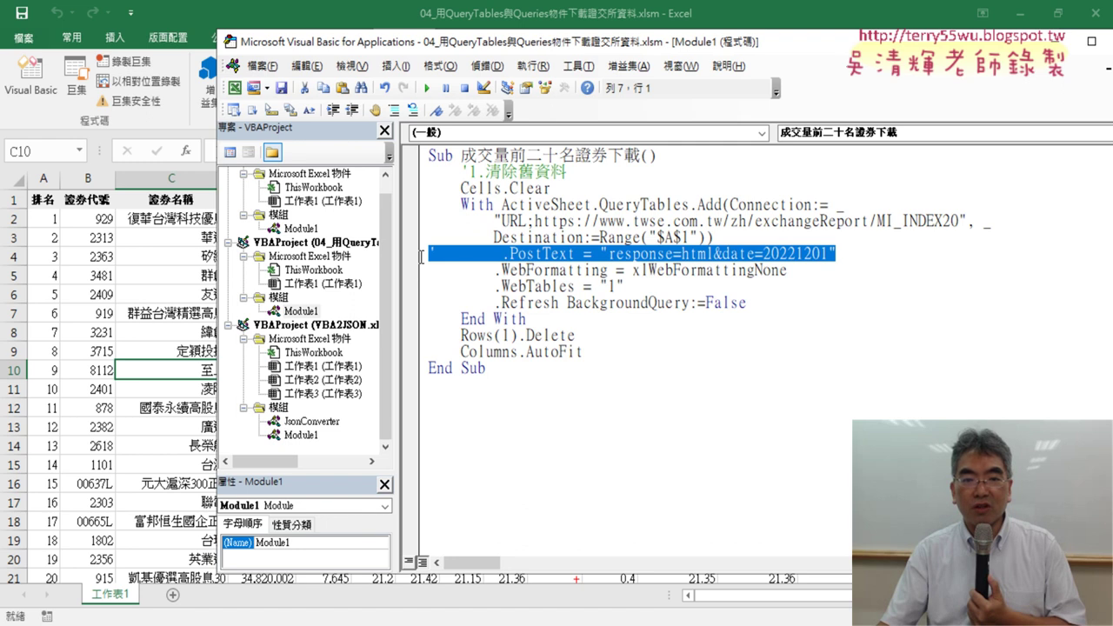
pyautogui.moveTo(534, 221); pyautogui.dragTo(953, 224)
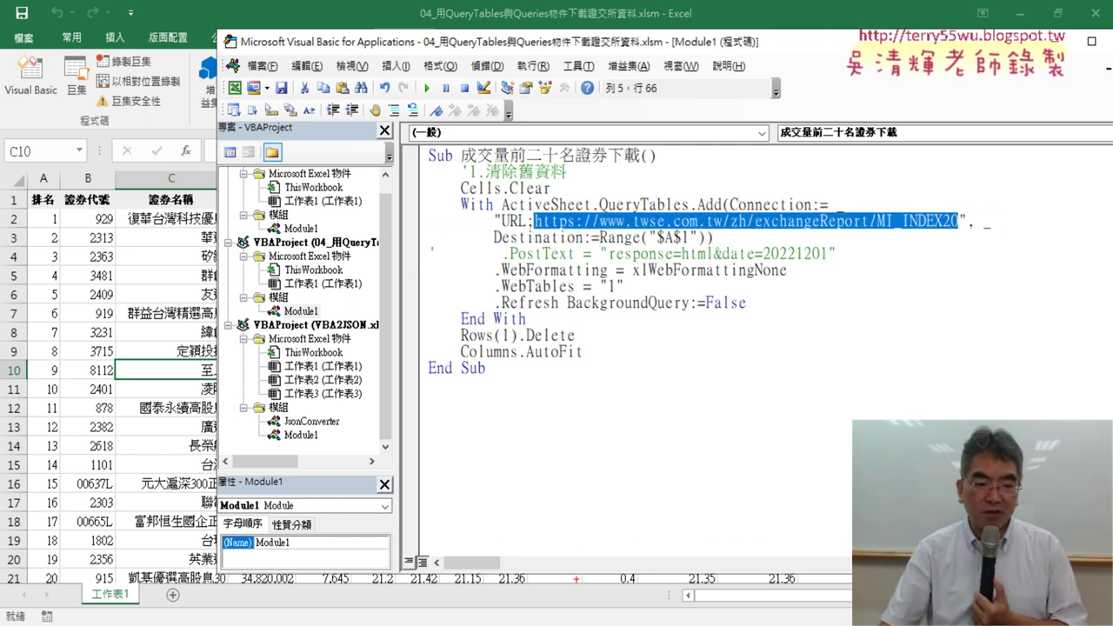
pyautogui.hotkey('alt', 'Tab')
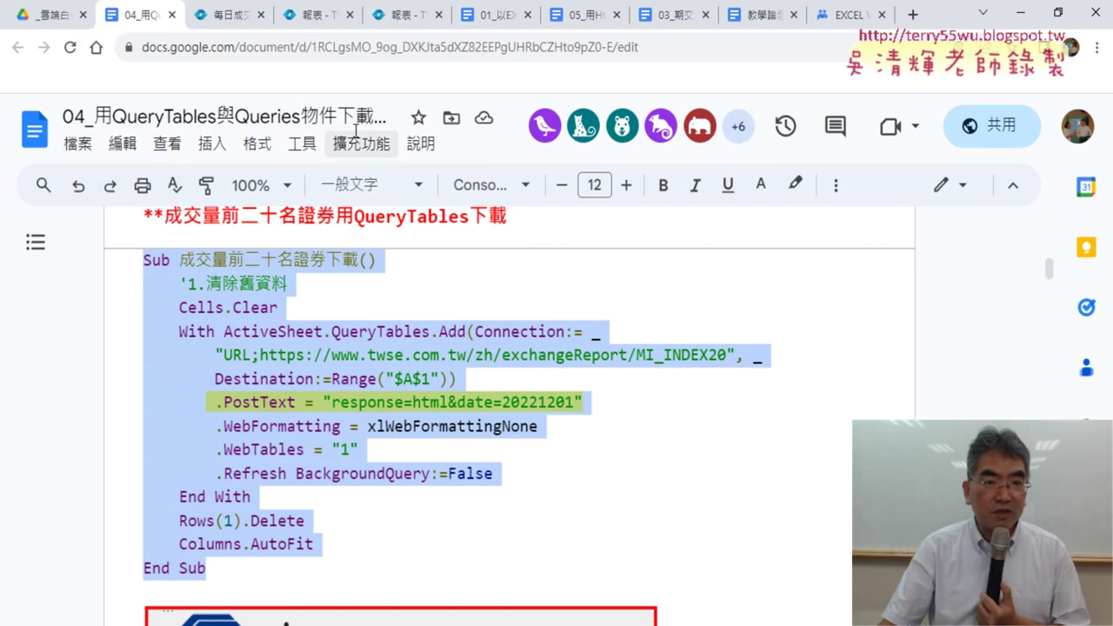
# Close the two old TWSE report tabs and open the 列印 / HTML version of the top-20 table
pyautogui.click(400, 15)
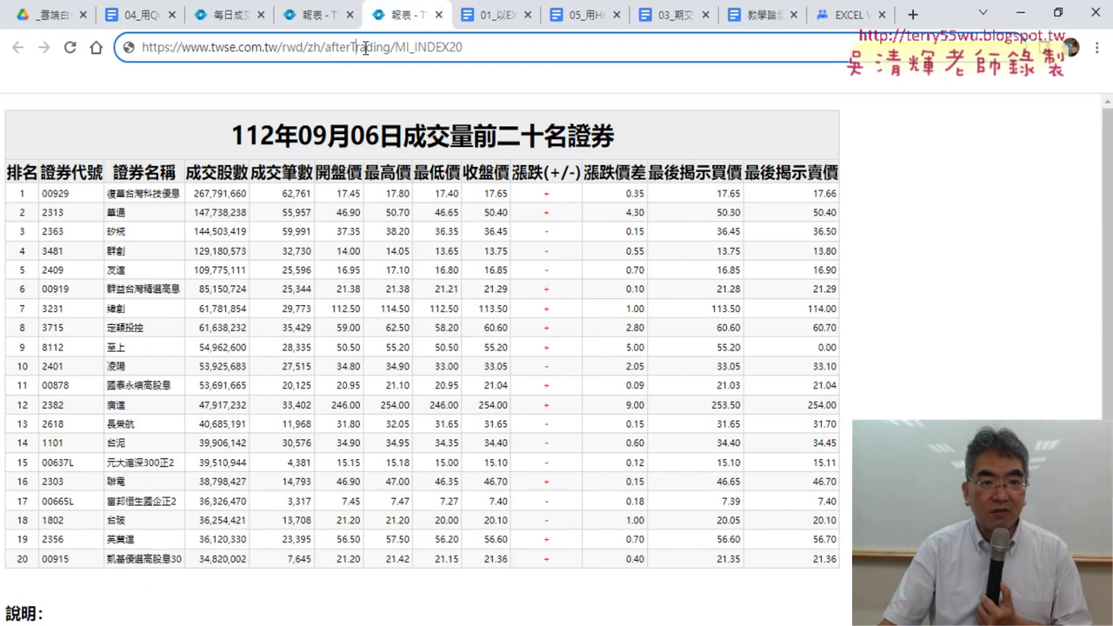
pyautogui.moveTo(468, 51); pyautogui.dragTo(131, 52)
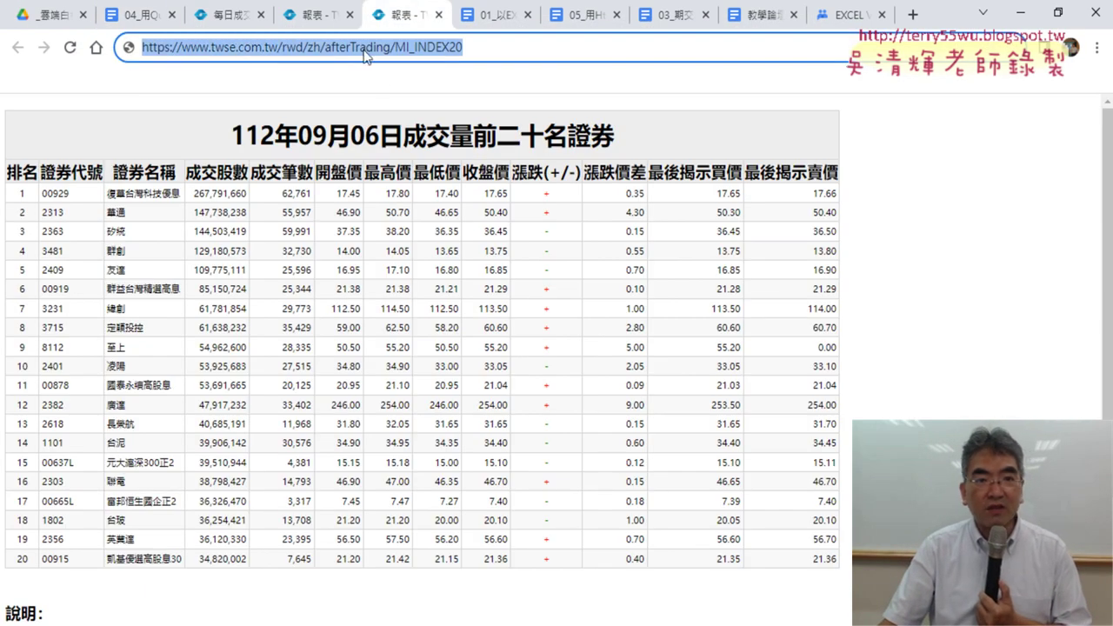
pyautogui.click(438, 15)
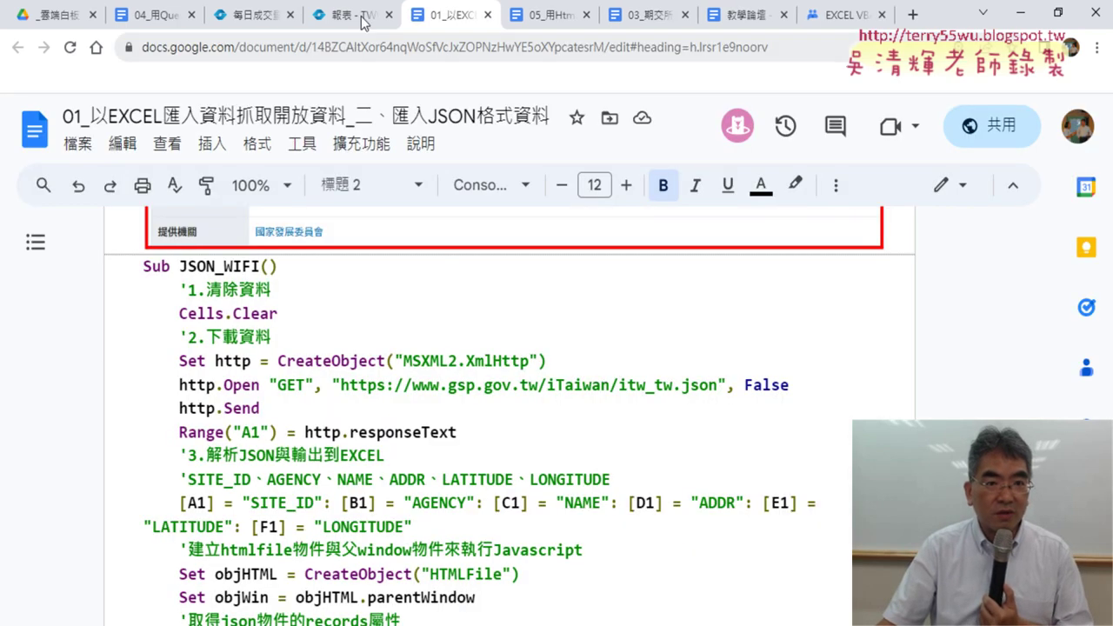
pyautogui.click(365, 21)
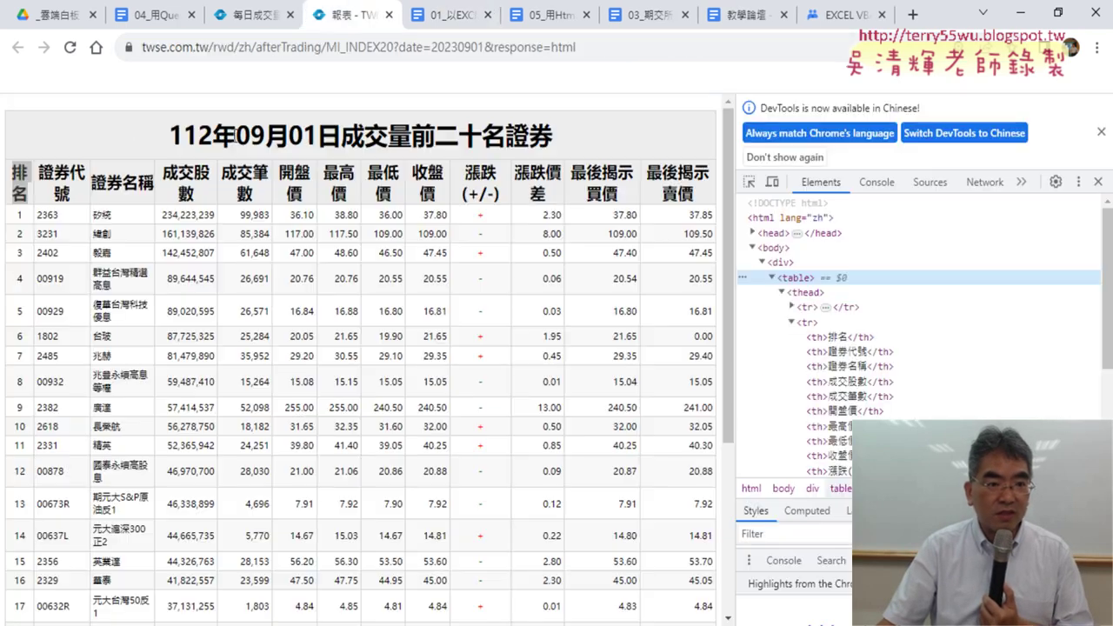
pyautogui.click(388, 15)
pyautogui.click(290, 17)
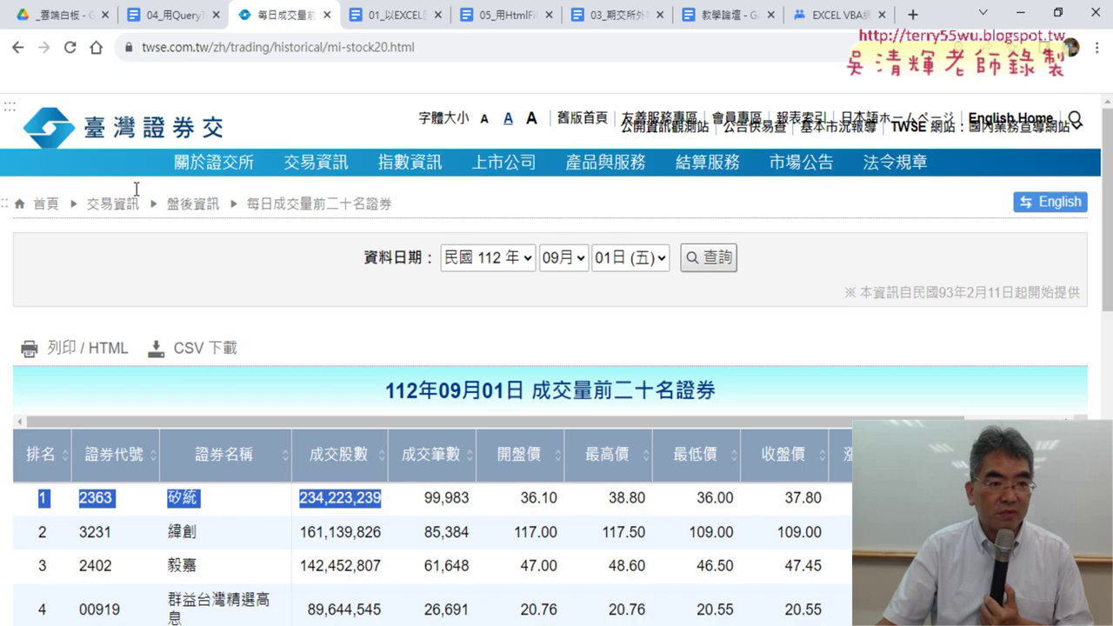
pyautogui.click(87, 353)
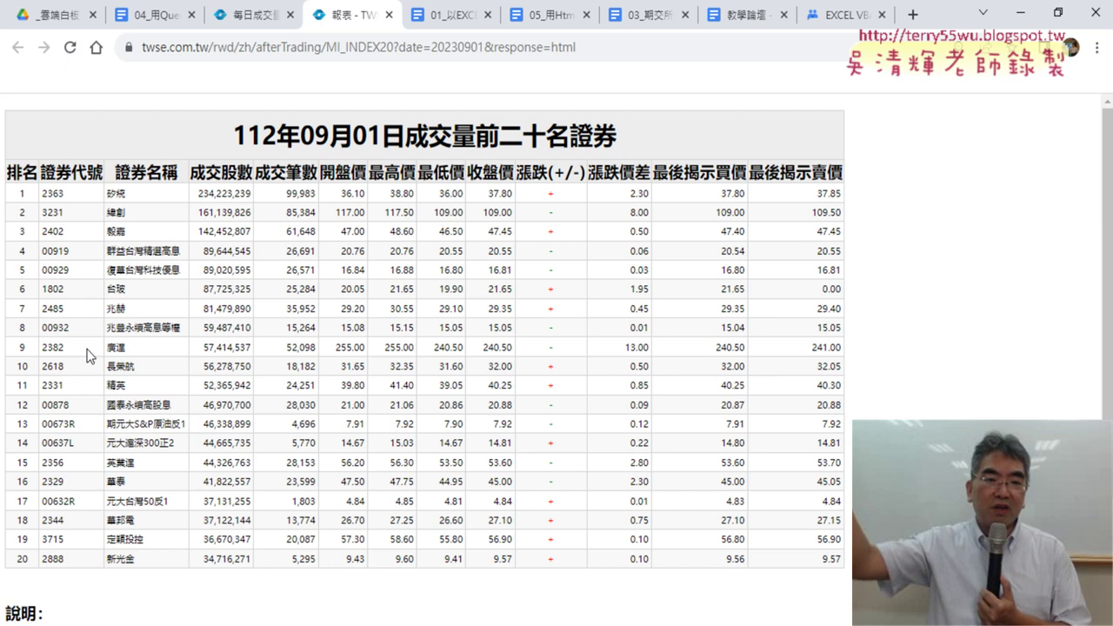
# Copy the HTML top-20 report's full address from Chrome's address bar and return to the VBA editor
pyautogui.click(399, 38)
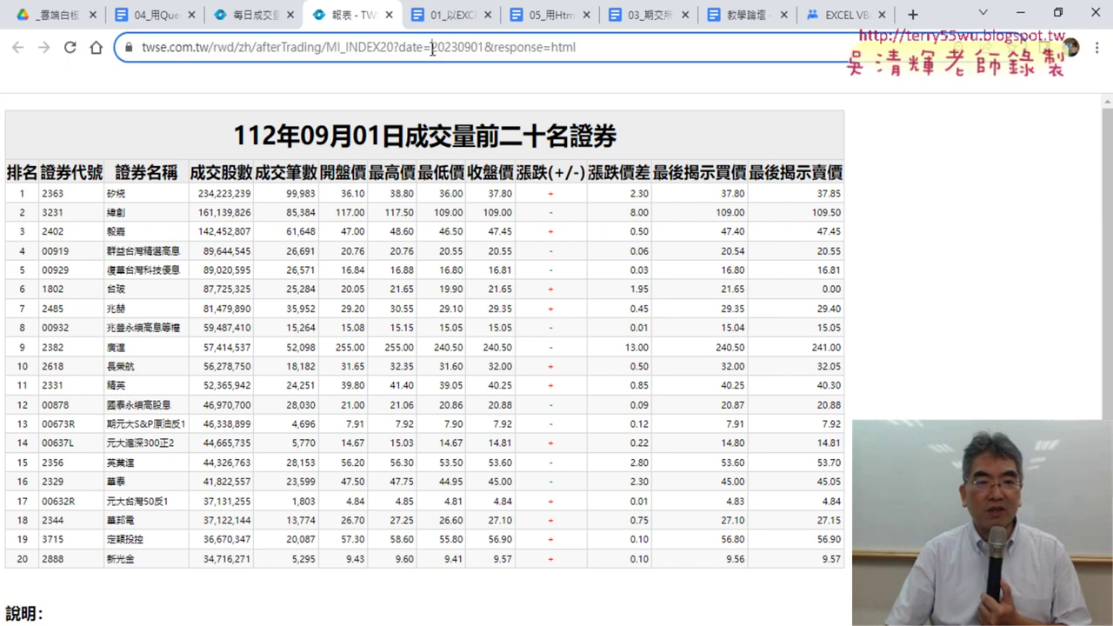
pyautogui.click(401, 48)
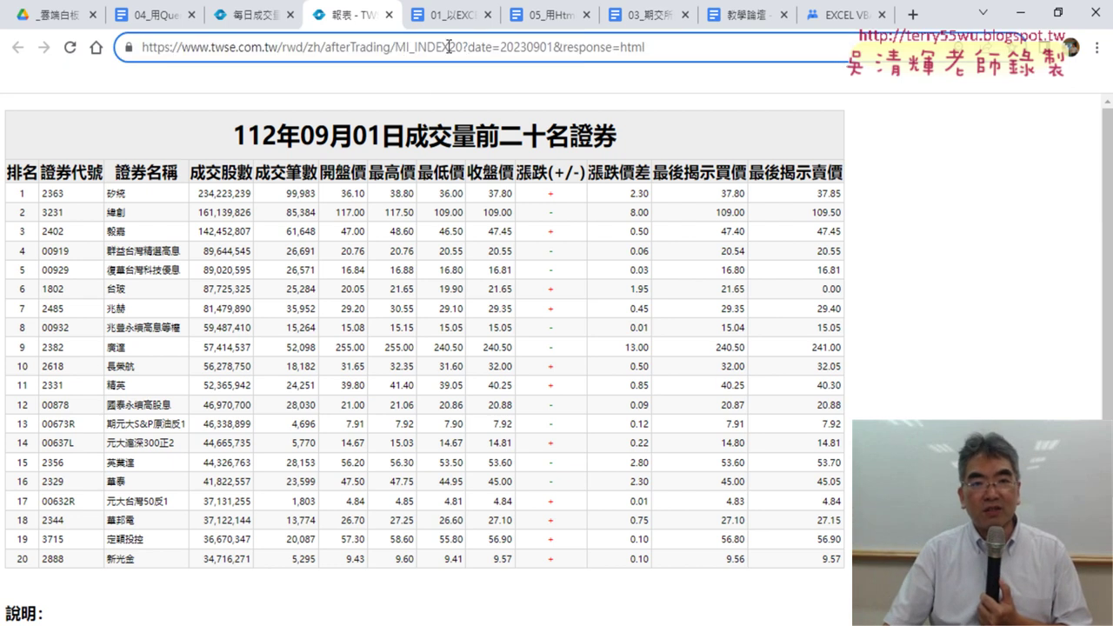
pyautogui.moveTo(494, 49); pyautogui.dragTo(470, 75)
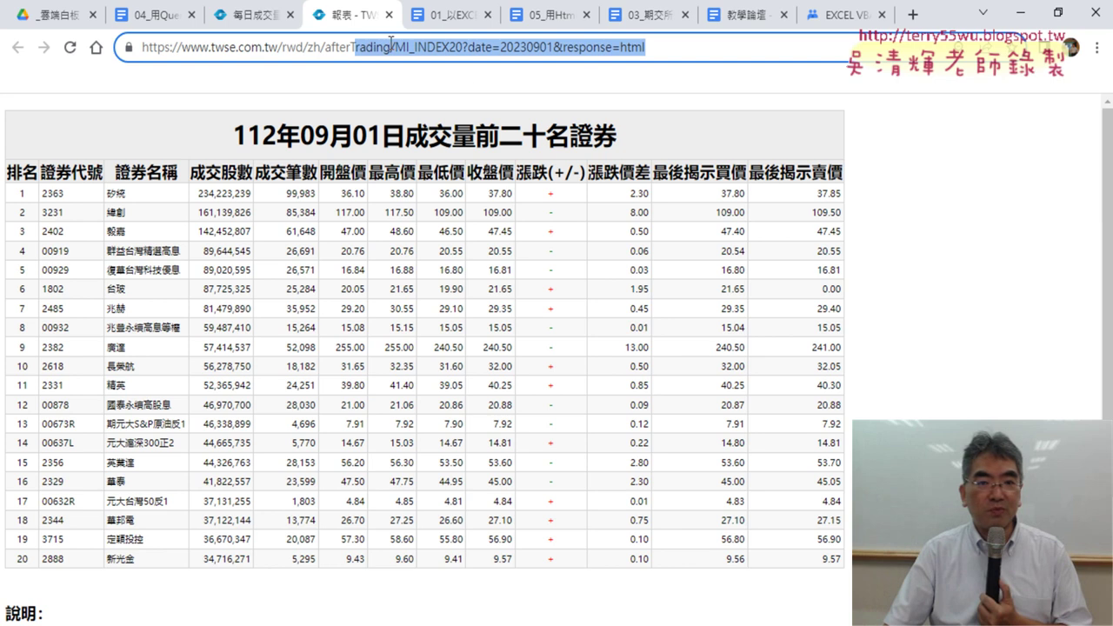
pyautogui.rightClick(477, 44)
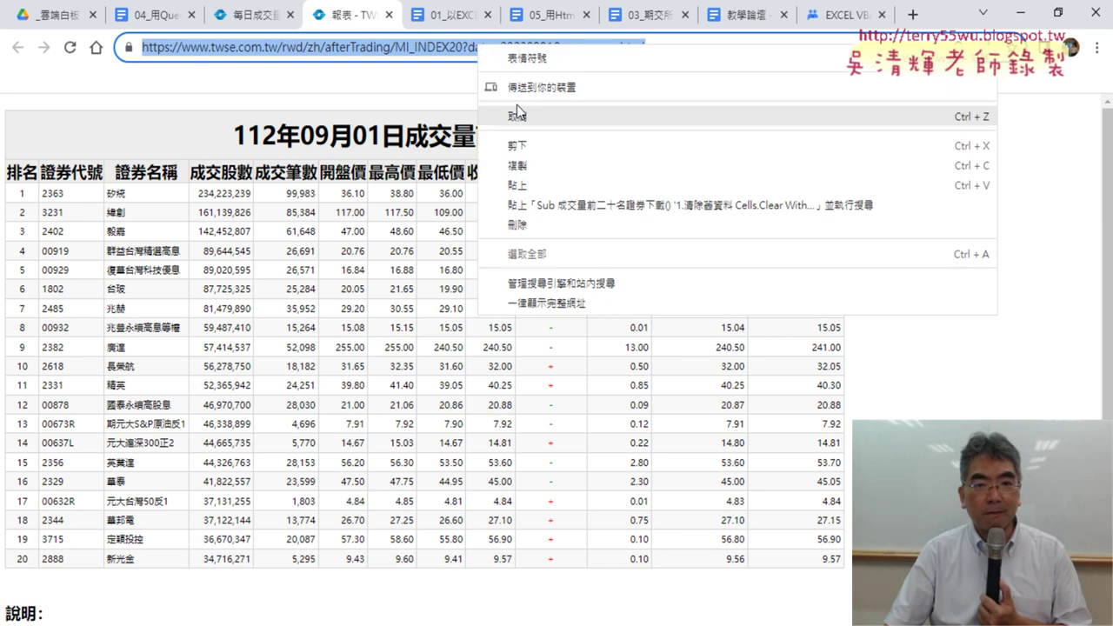
pyautogui.click(550, 164)
pyautogui.hotkey('alt', 'Tab')
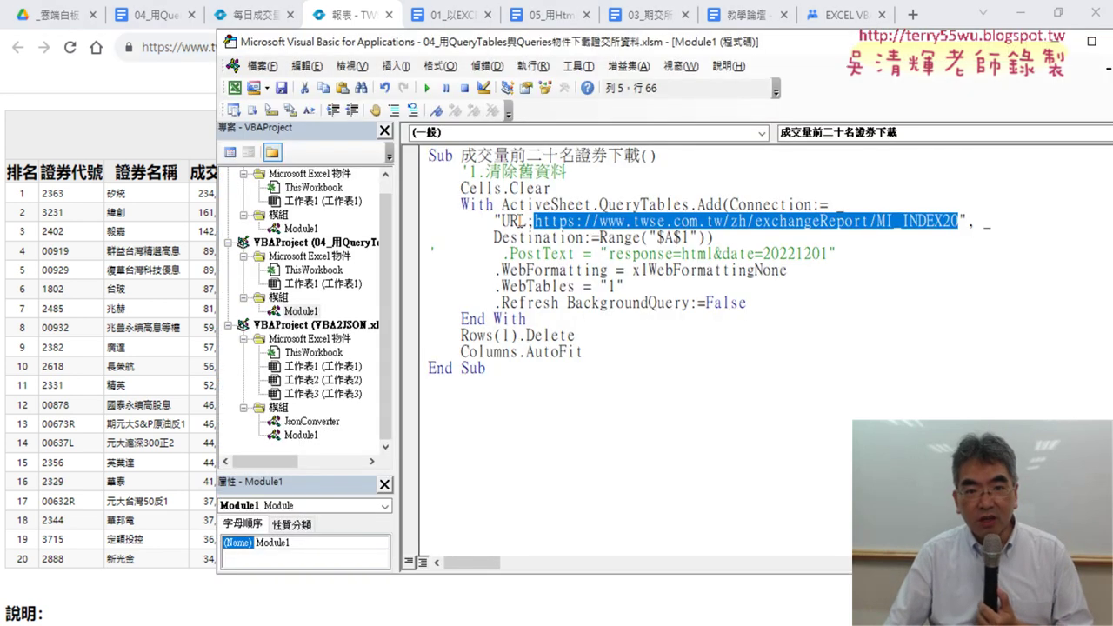
# Move and widen the VBA code window so the whole connection URL line fits
pyautogui.moveTo(534, 222); pyautogui.dragTo(946, 221)
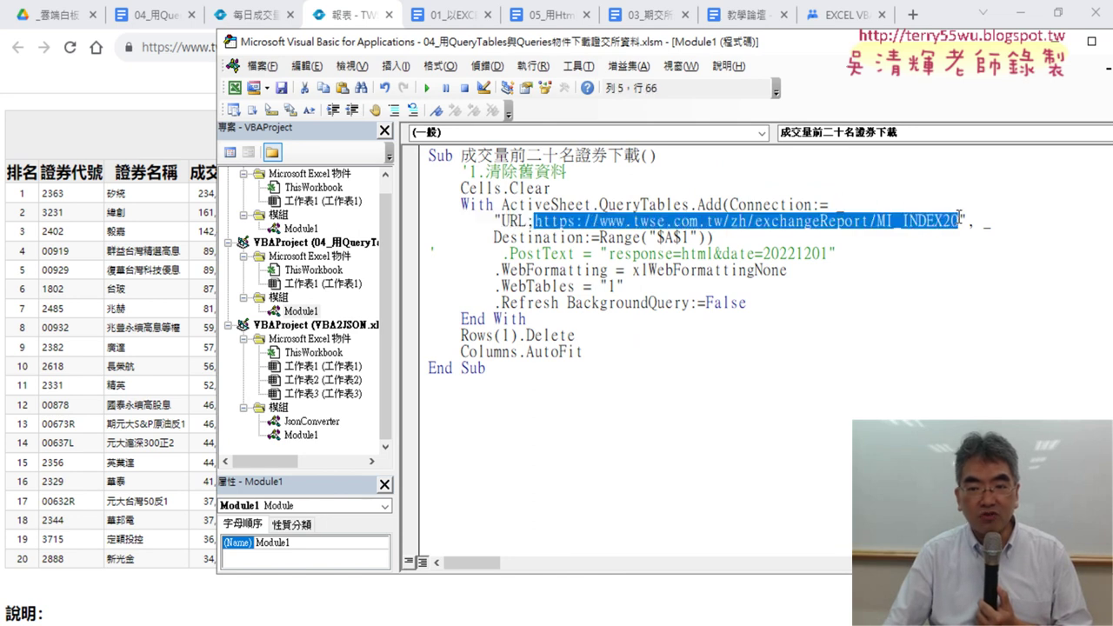
pyautogui.moveTo(642, 44); pyautogui.dragTo(407, 44)
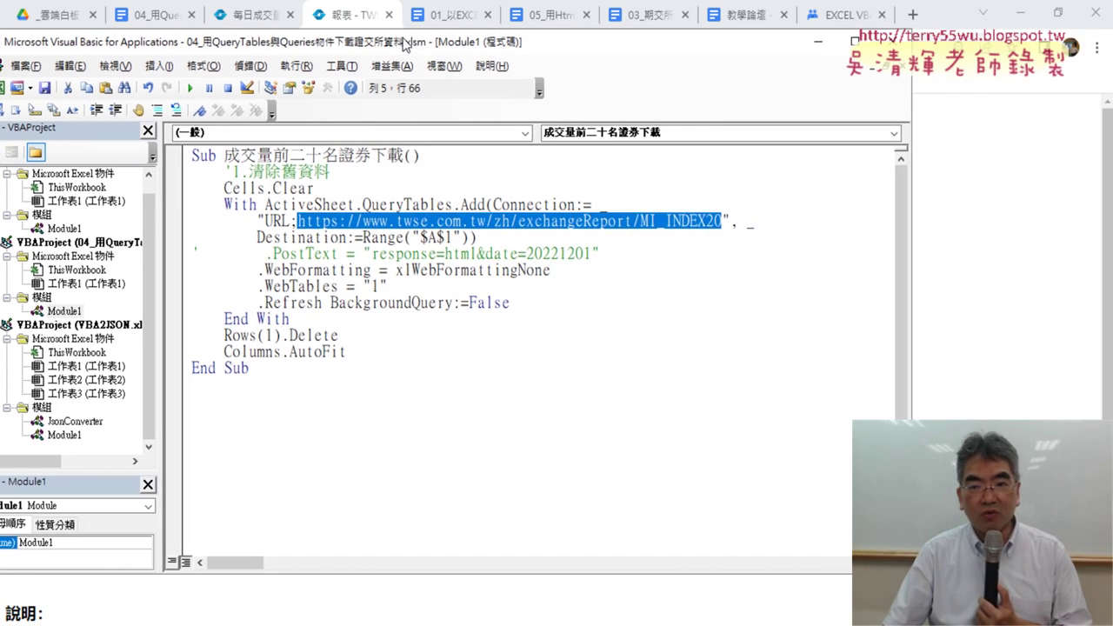
pyautogui.moveTo(911, 241); pyautogui.dragTo(1044, 243)
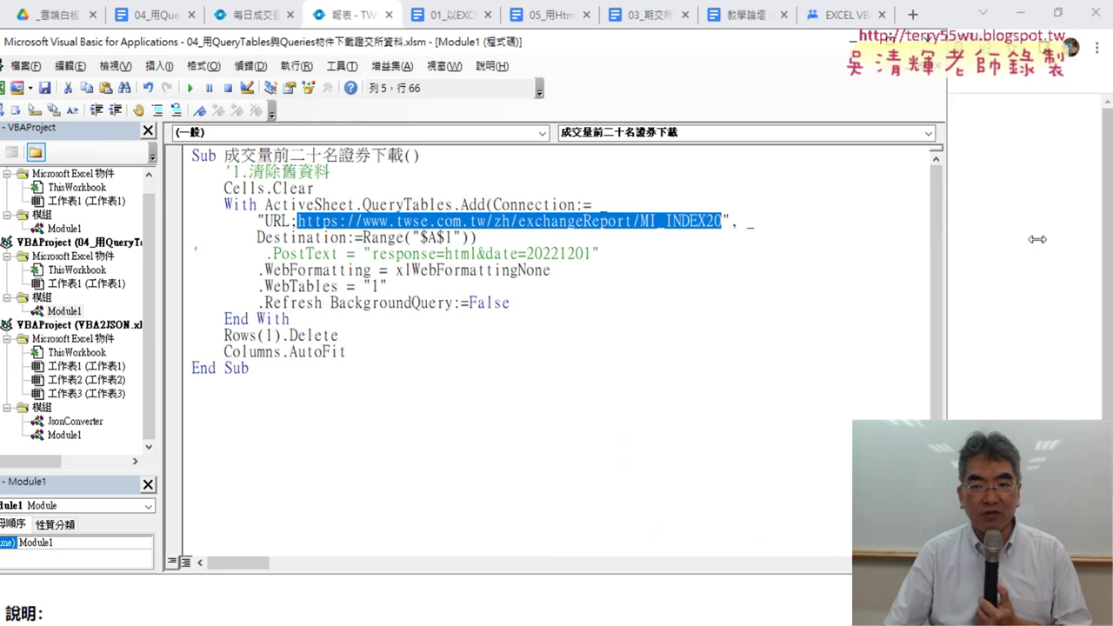
# Try pasting the copied address over the URL, then undo to keep the exchangeReport/MI_INDEX20 address
pyautogui.hotkey('ctrl', 'v')
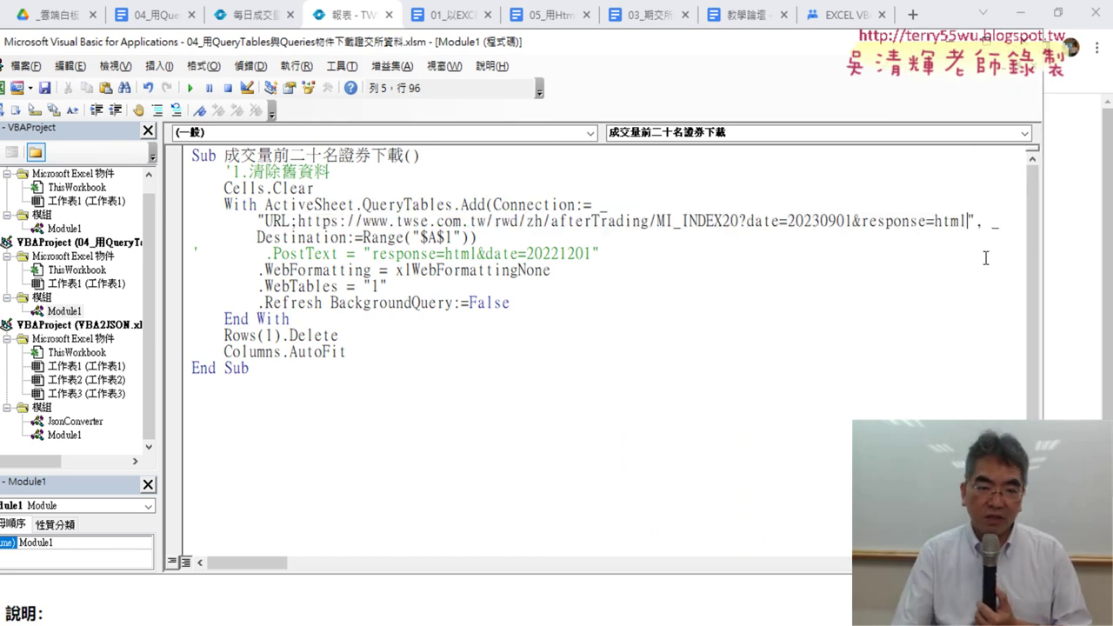
pyautogui.hotkey('ctrl', 'z')
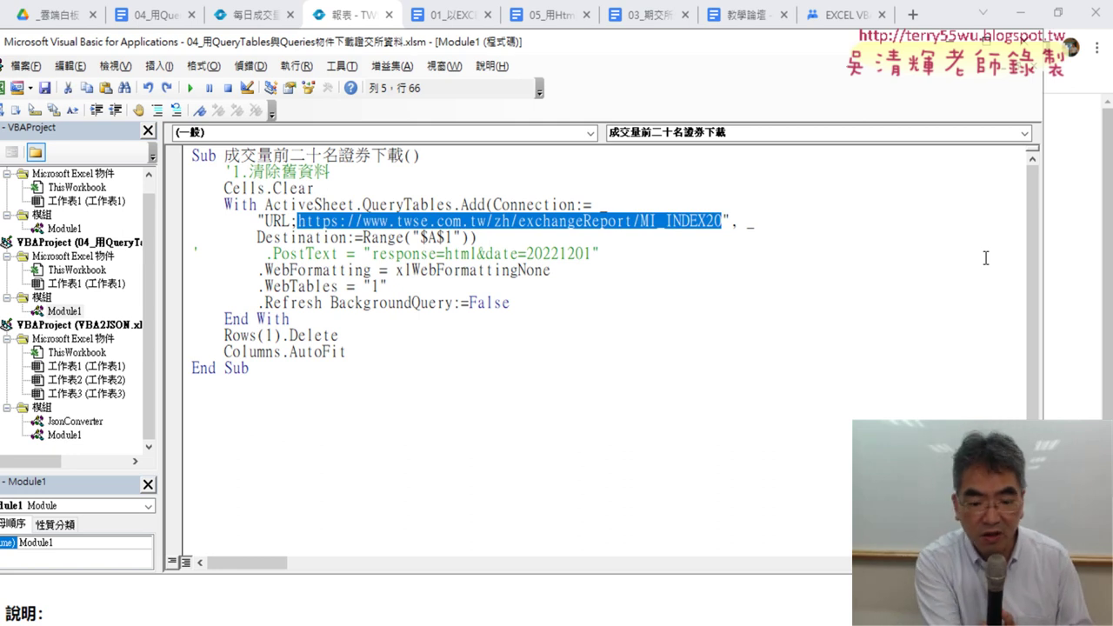
pyautogui.hotkey('ctrl', 'z')
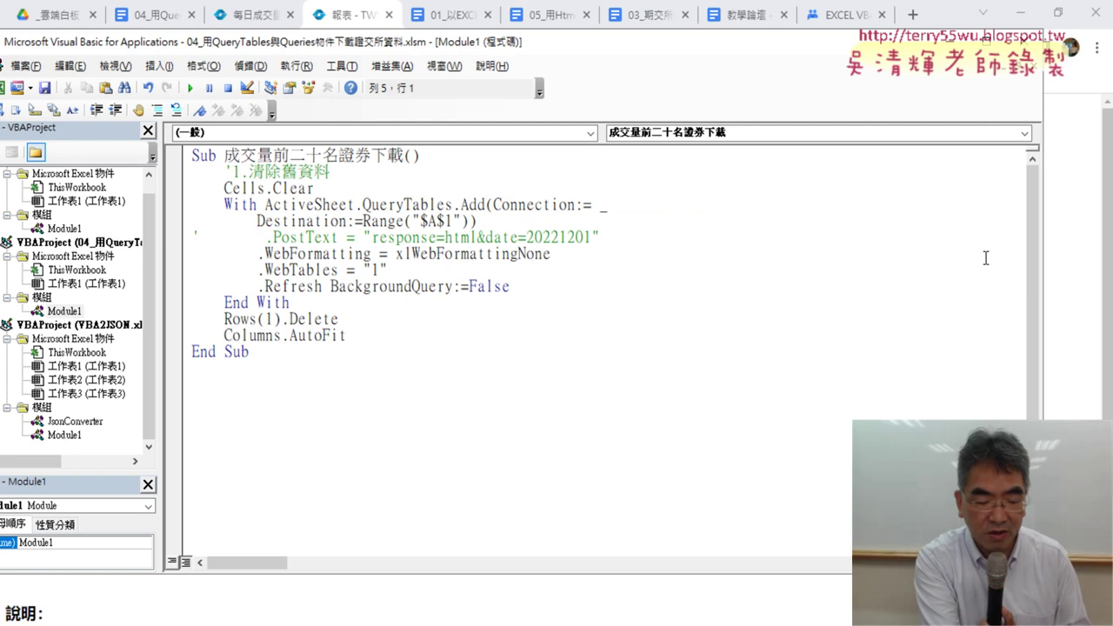
pyautogui.hotkey('ctrl', 'y')
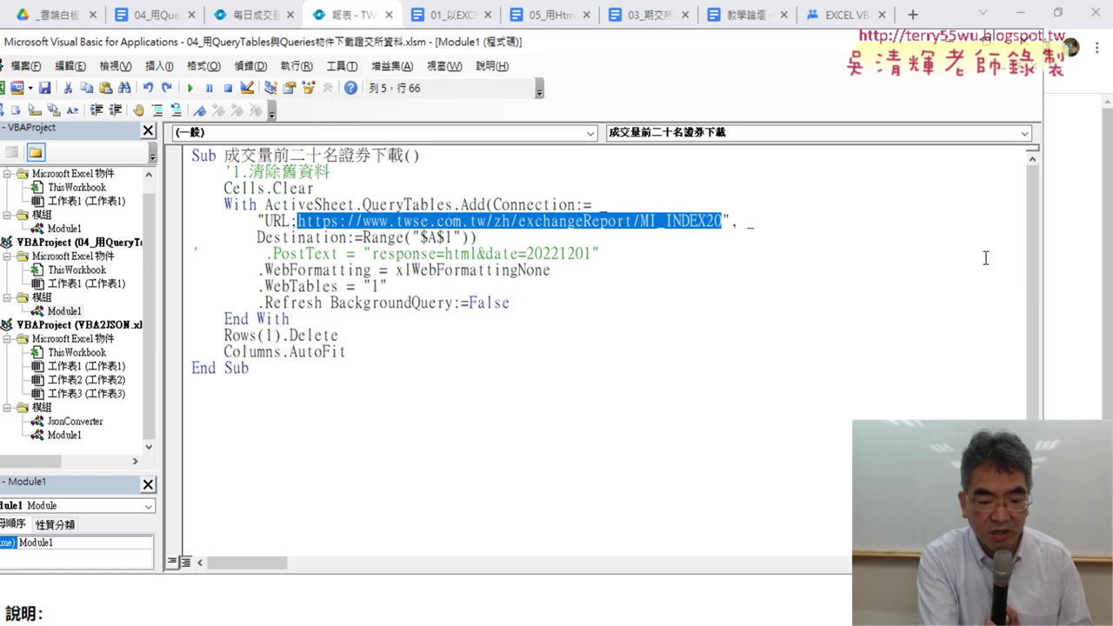
pyautogui.hotkey('ctrl', 'v')
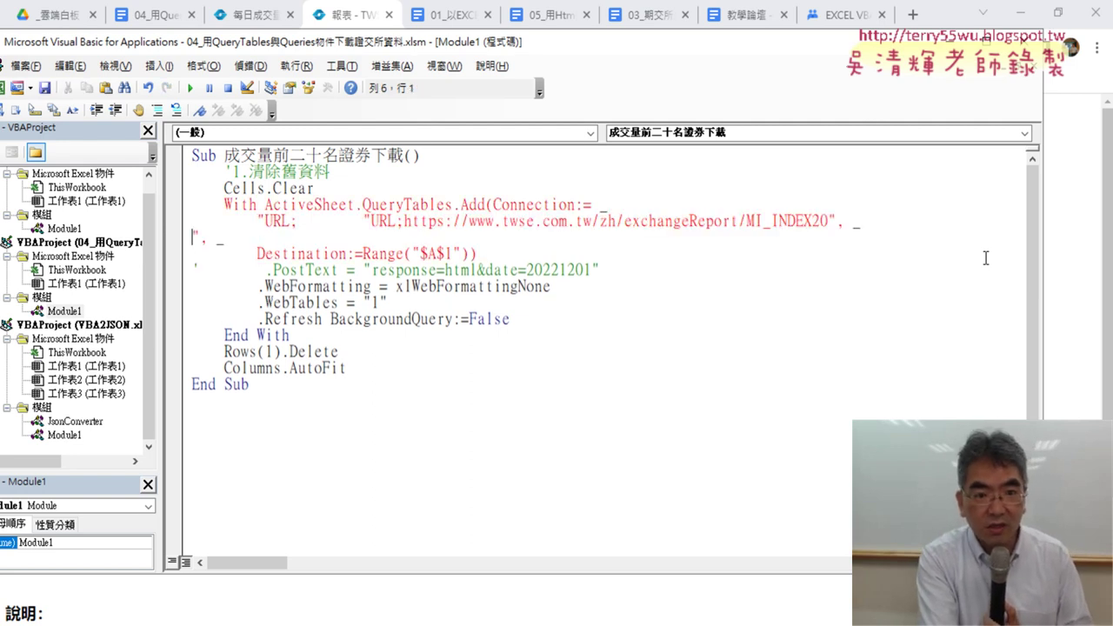
pyautogui.hotkey('ctrl', 'z')
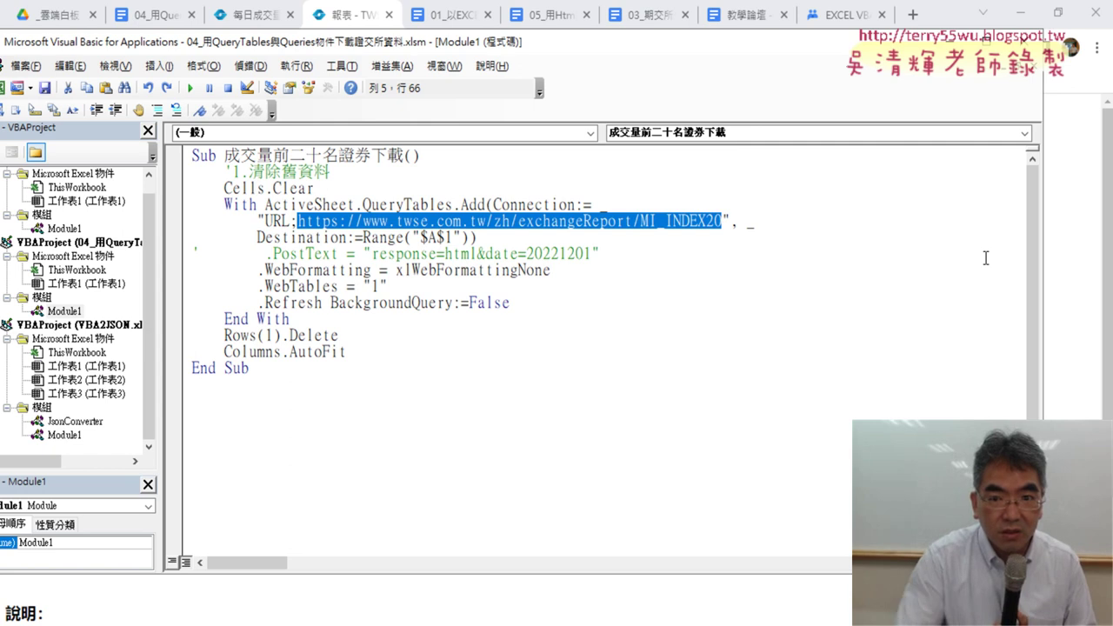
# Copy the rwd/zh/afterTrading/MI_INDEX20 report address from Chrome again and return to the VBA editor
pyautogui.moveTo(258, 15)
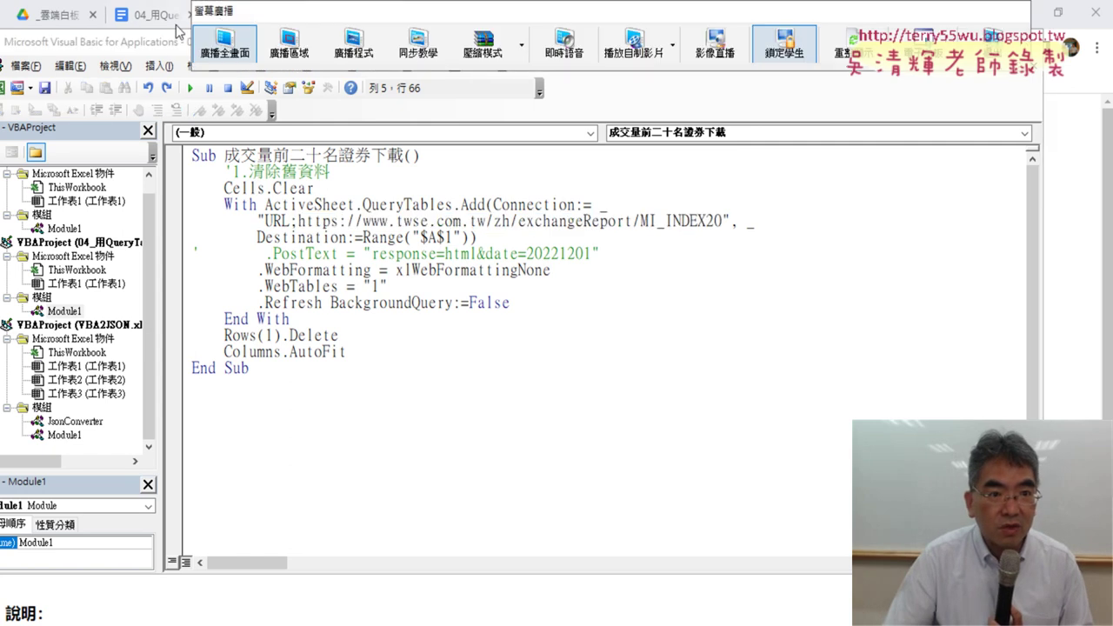
pyautogui.click(252, 19)
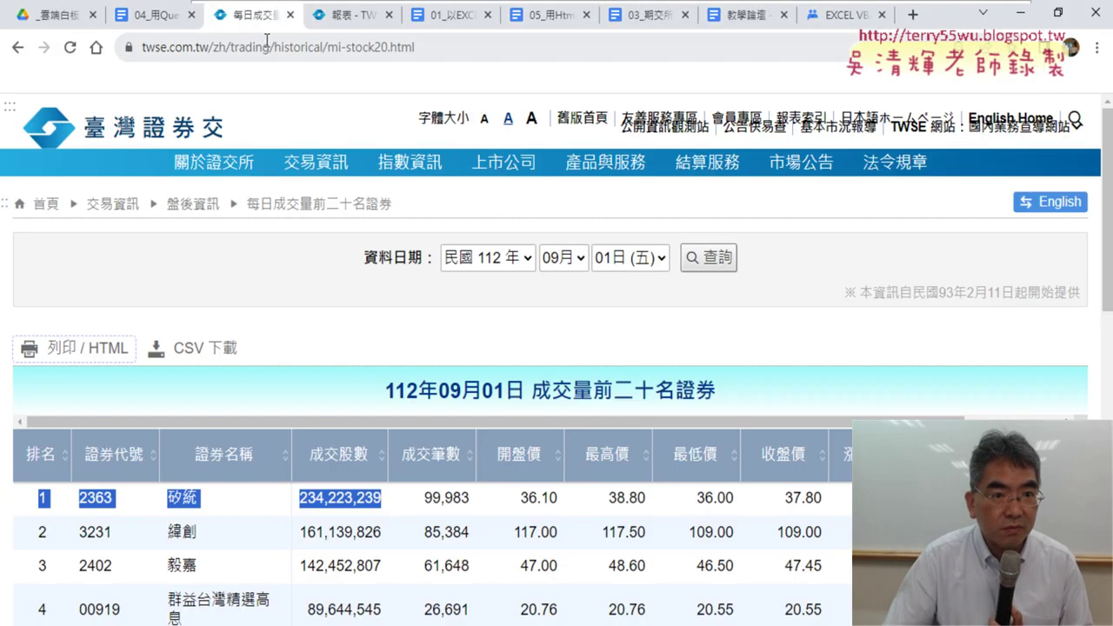
pyautogui.click(278, 48)
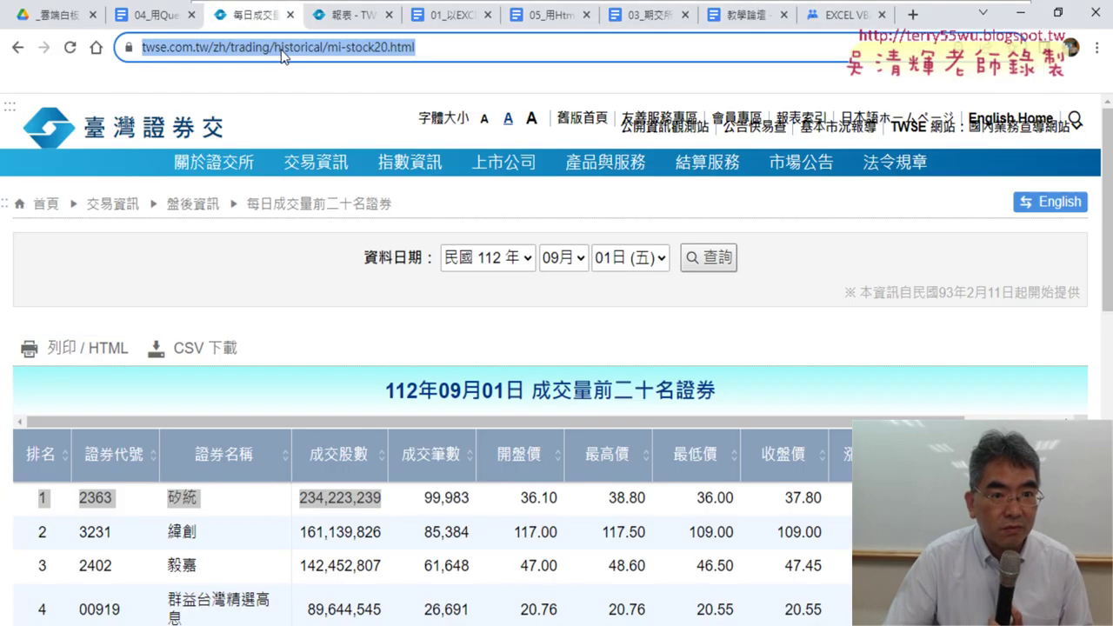
pyautogui.click(342, 23)
pyautogui.rightClick(356, 50)
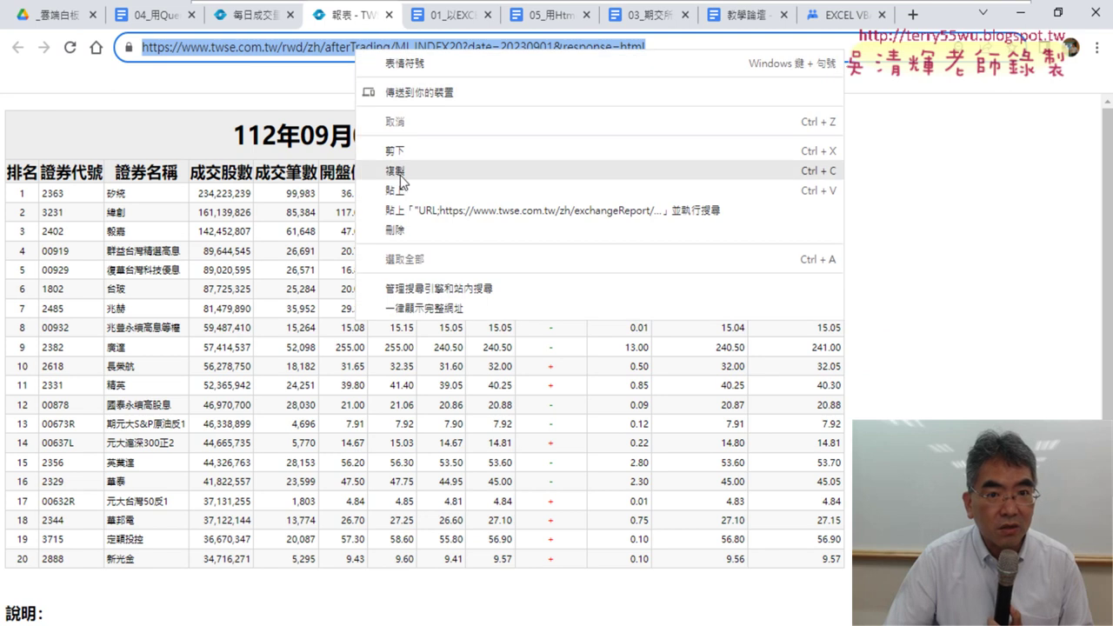
pyautogui.click(400, 171)
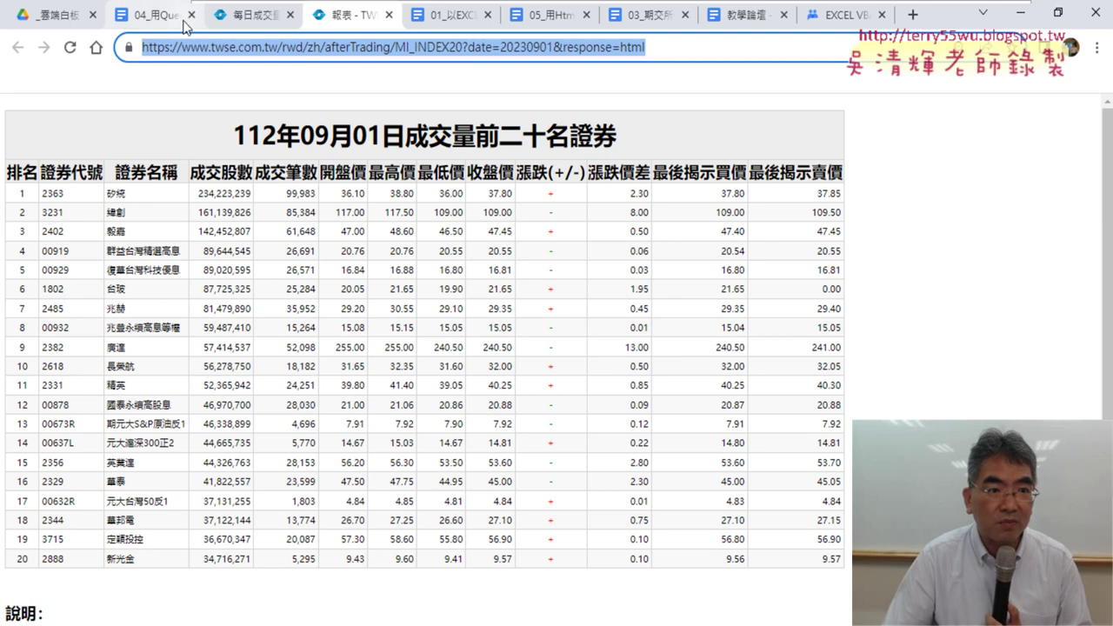
pyautogui.hotkey('alt', 'Tab')
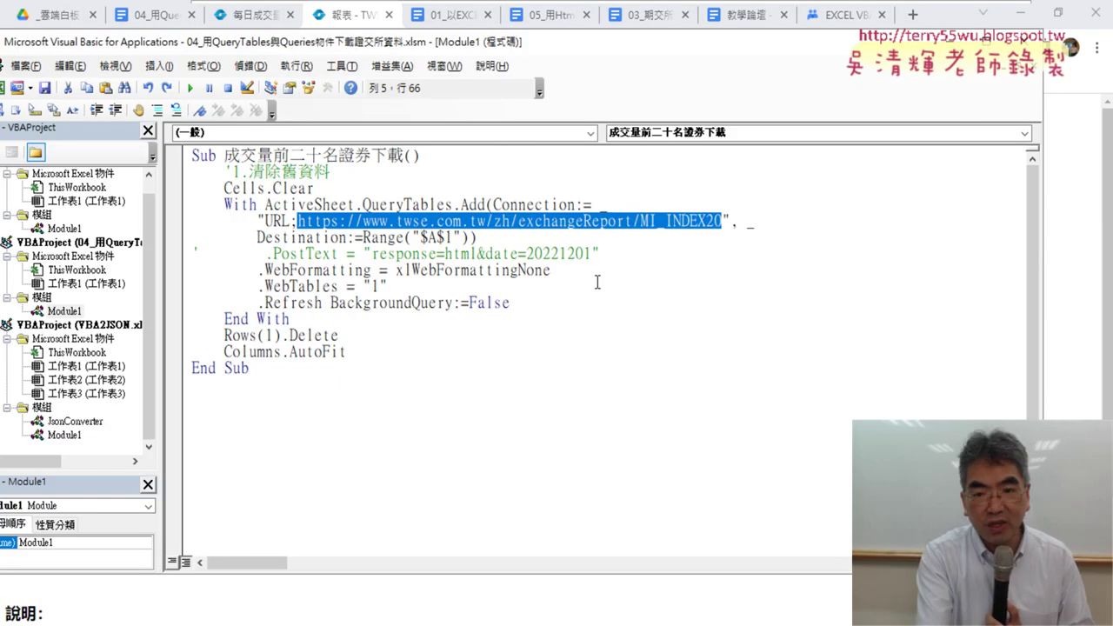
# Paste the afterTrading MI_INDEX20 URL into the connection and highlight its date=20230901 and response=html parameters
pyautogui.write('https://www.twse.com.tw/rwd/zh/afterTrading/MI_INDEX20?date=20230901&response=html')
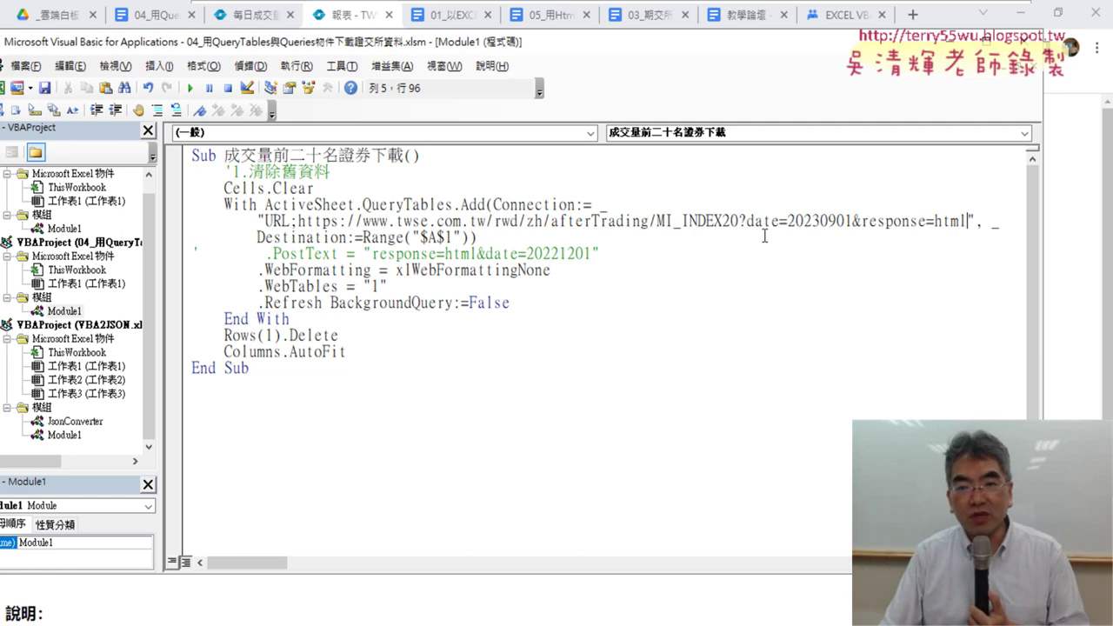
pyautogui.moveTo(738, 221); pyautogui.dragTo(969, 222)
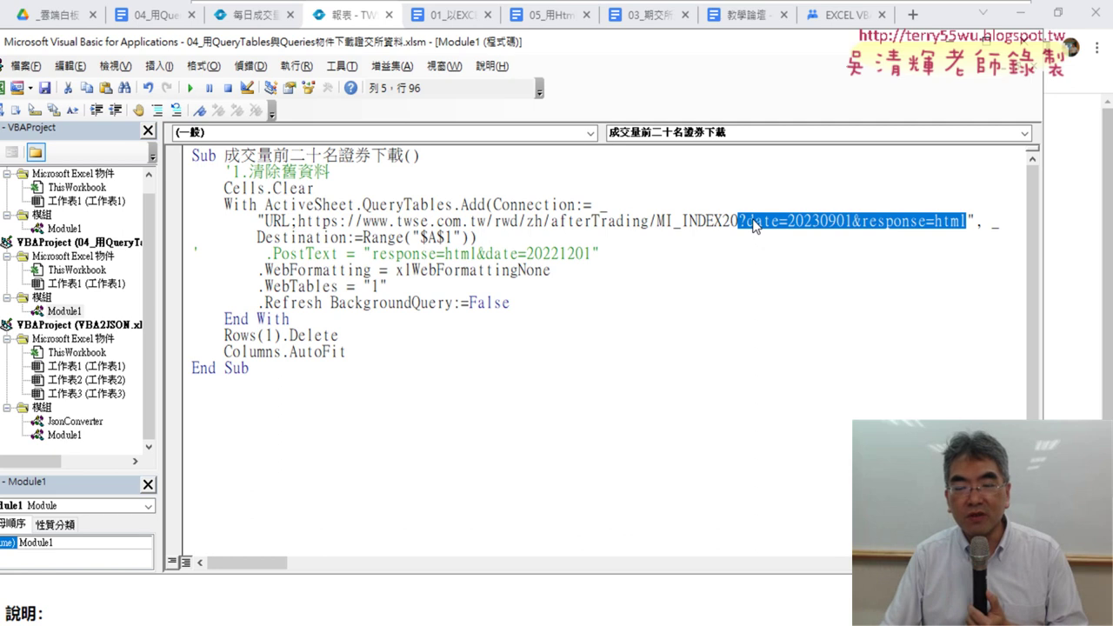
pyautogui.click(749, 222)
pyautogui.moveTo(747, 223); pyautogui.dragTo(848, 222)
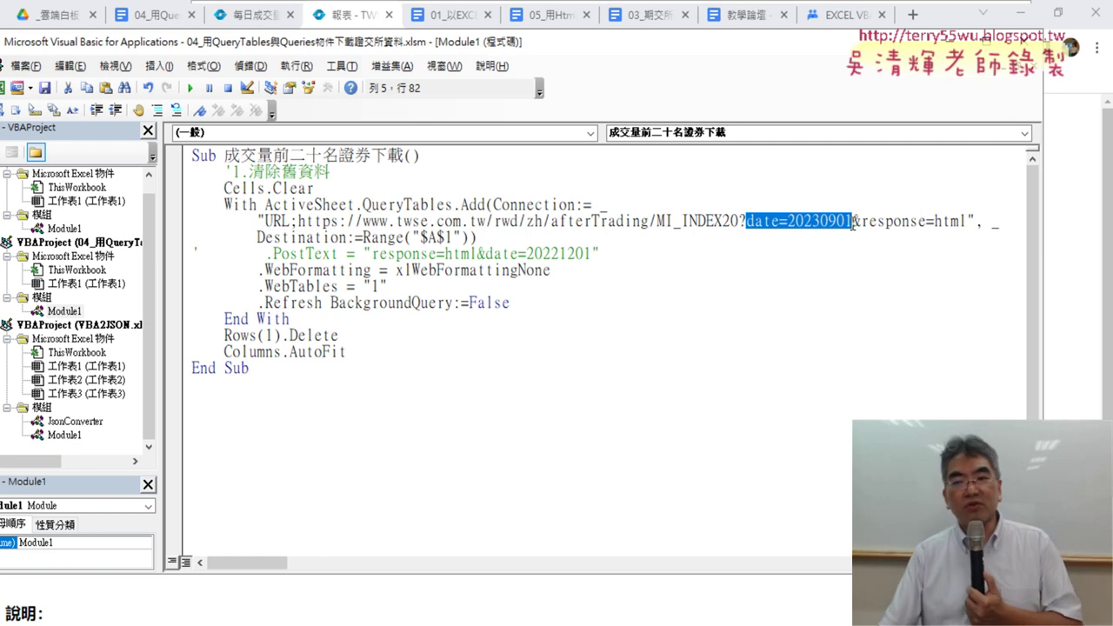
pyautogui.moveTo(853, 223); pyautogui.dragTo(846, 223)
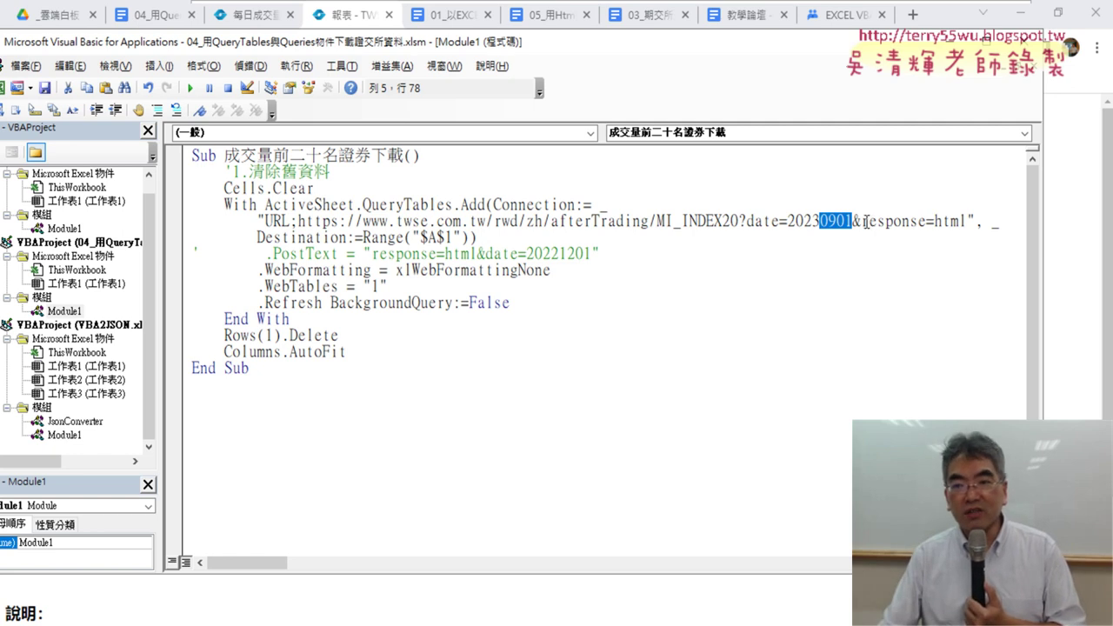
pyautogui.moveTo(861, 222); pyautogui.dragTo(956, 223)
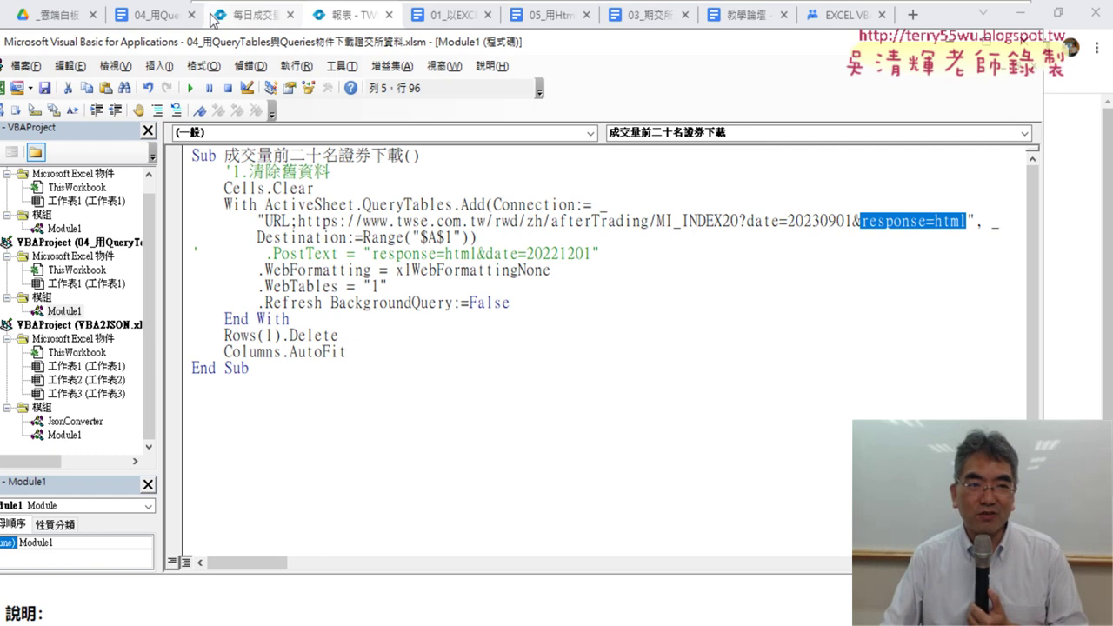
pyautogui.click(365, 22)
pyautogui.click(647, 50)
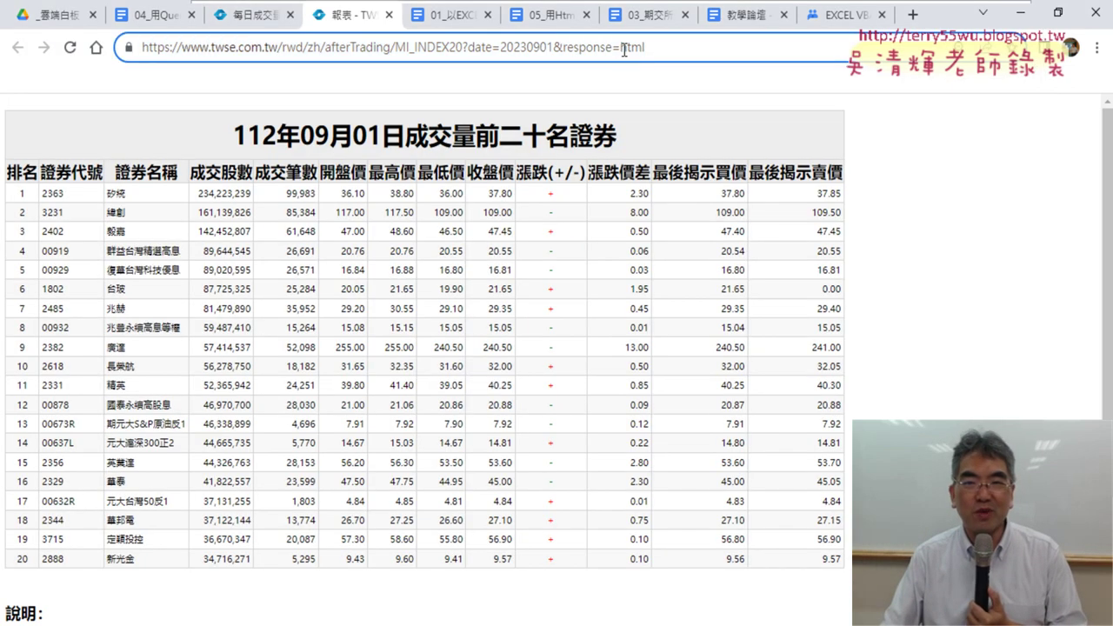
# Reload the report with response=json, then with response=xml, by editing the address
pyautogui.moveTo(623, 50); pyautogui.dragTo(787, 51)
pyautogui.write('j')
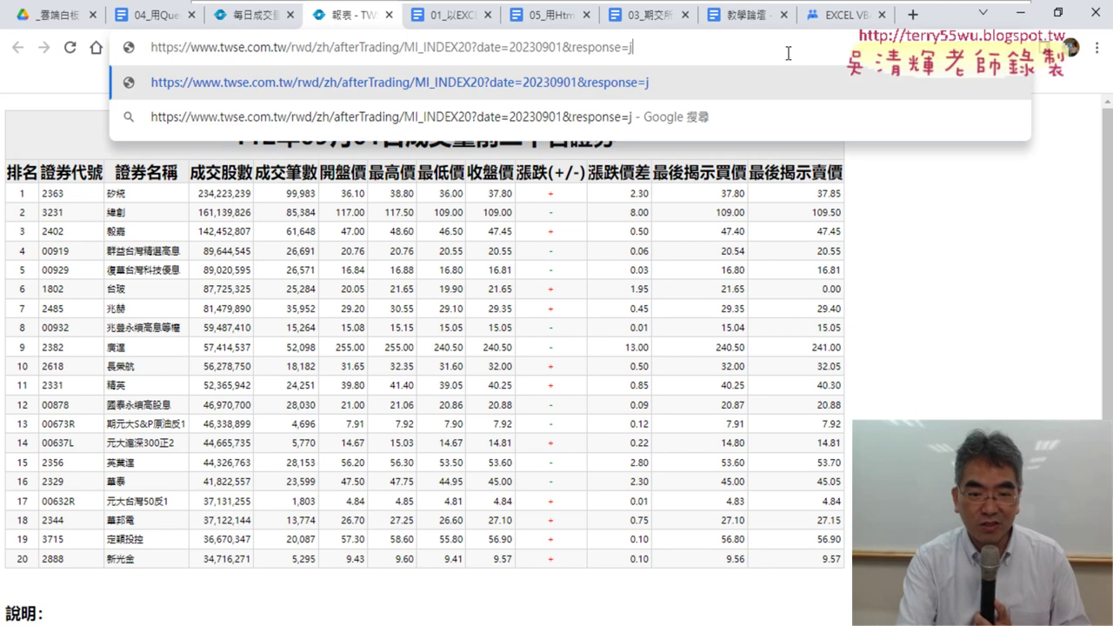
pyautogui.write('son')
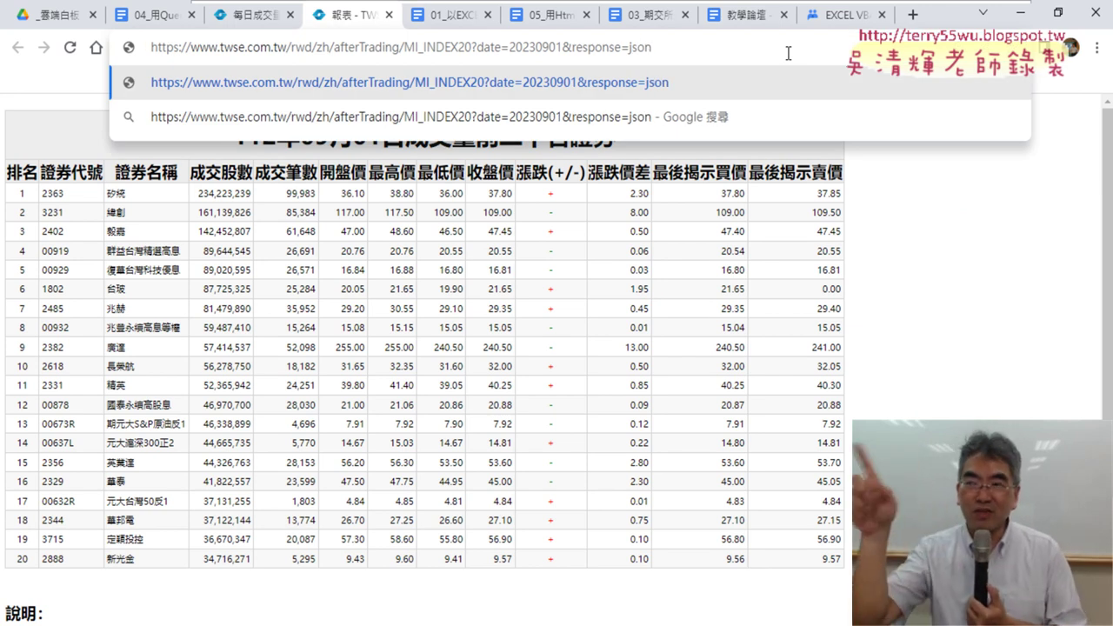
pyautogui.press('Return')
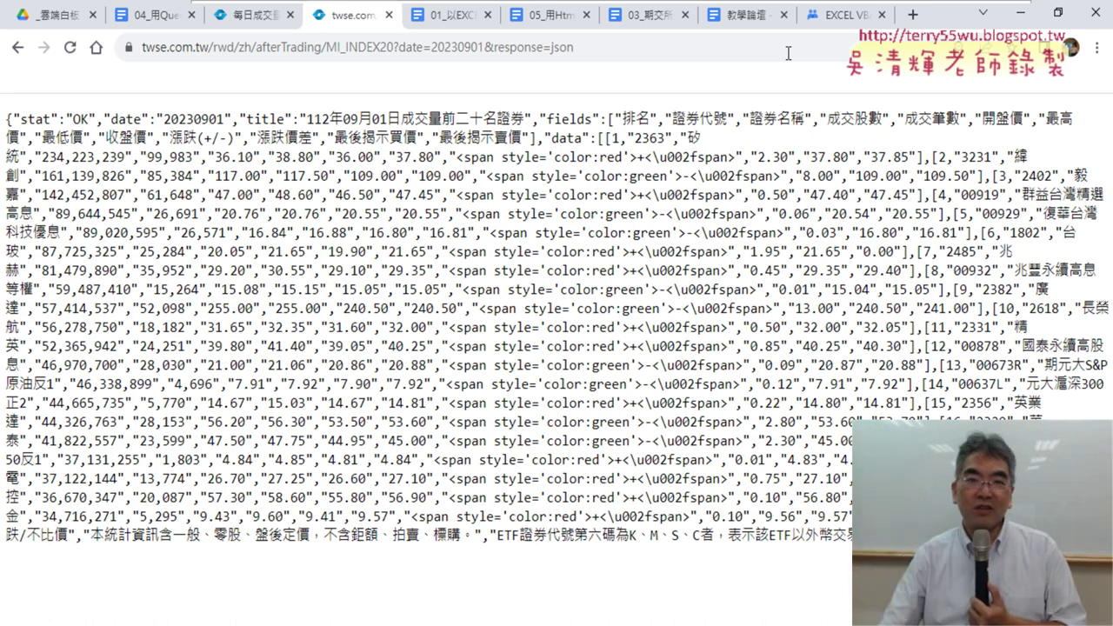
pyautogui.doubleClick(549, 52)
pyautogui.write('x')
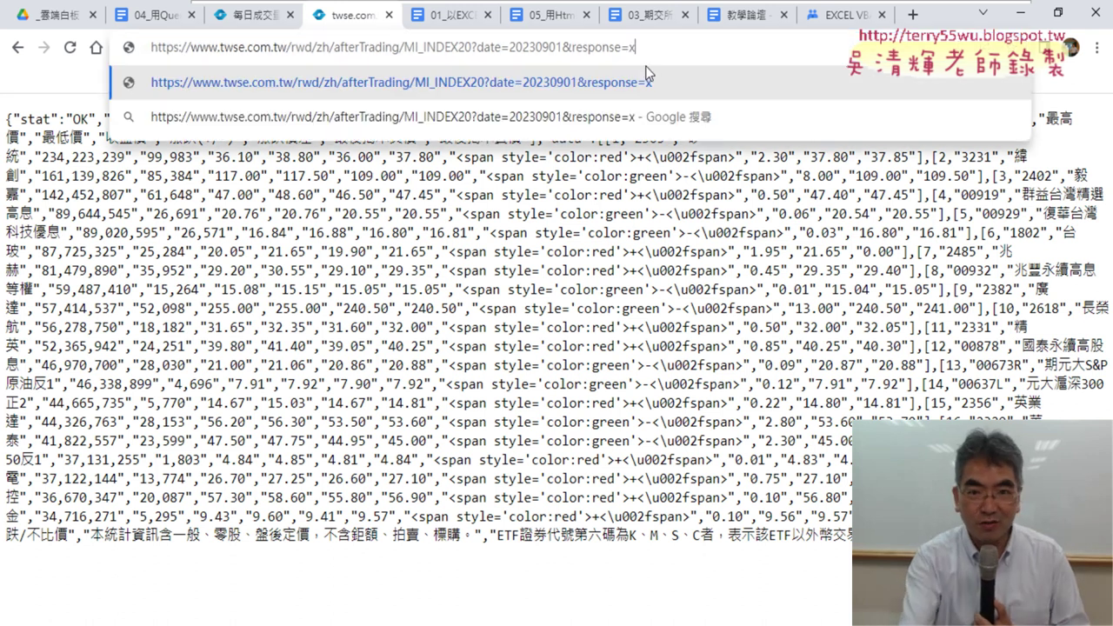
pyautogui.write('ml')
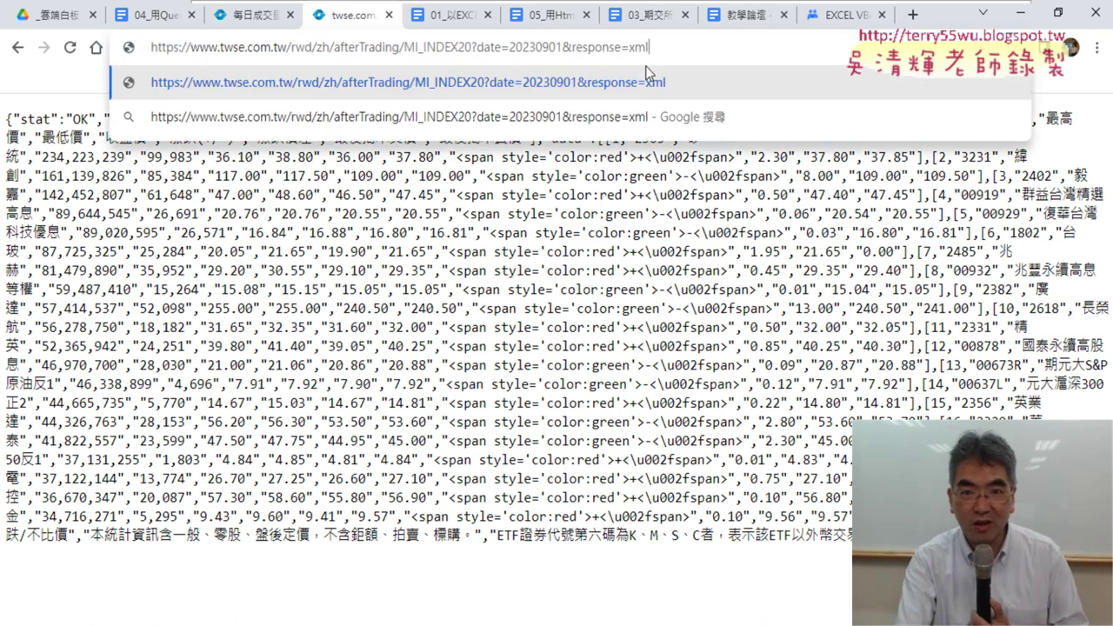
pyautogui.press('Return')
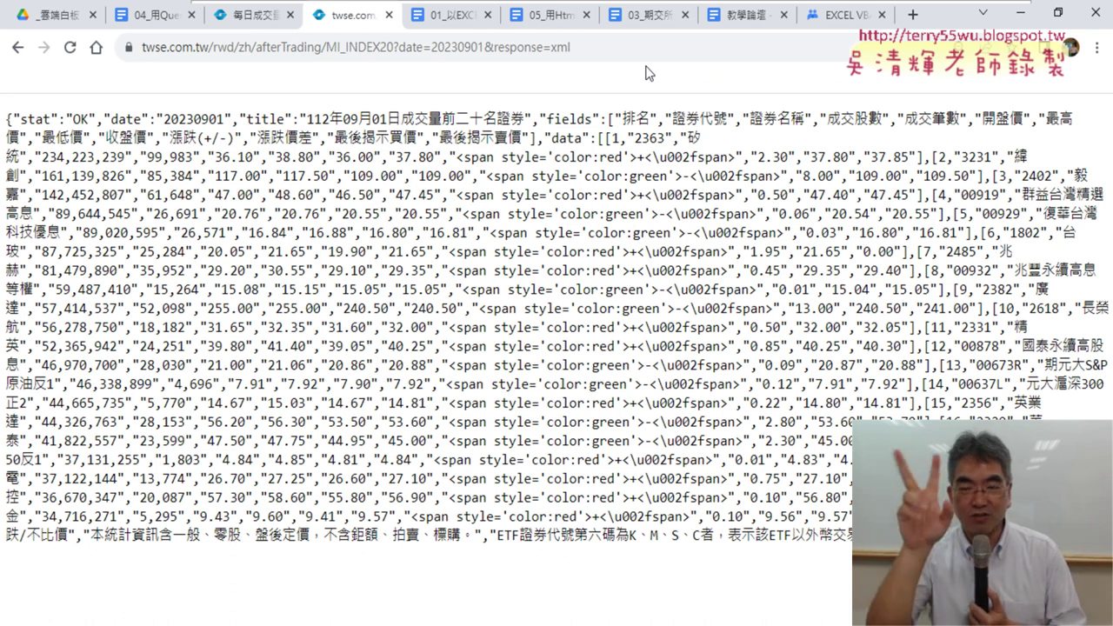
# Navigate back to the response=html table version and return to the VBA editor
pyautogui.click(17, 48)
pyautogui.click(17, 49)
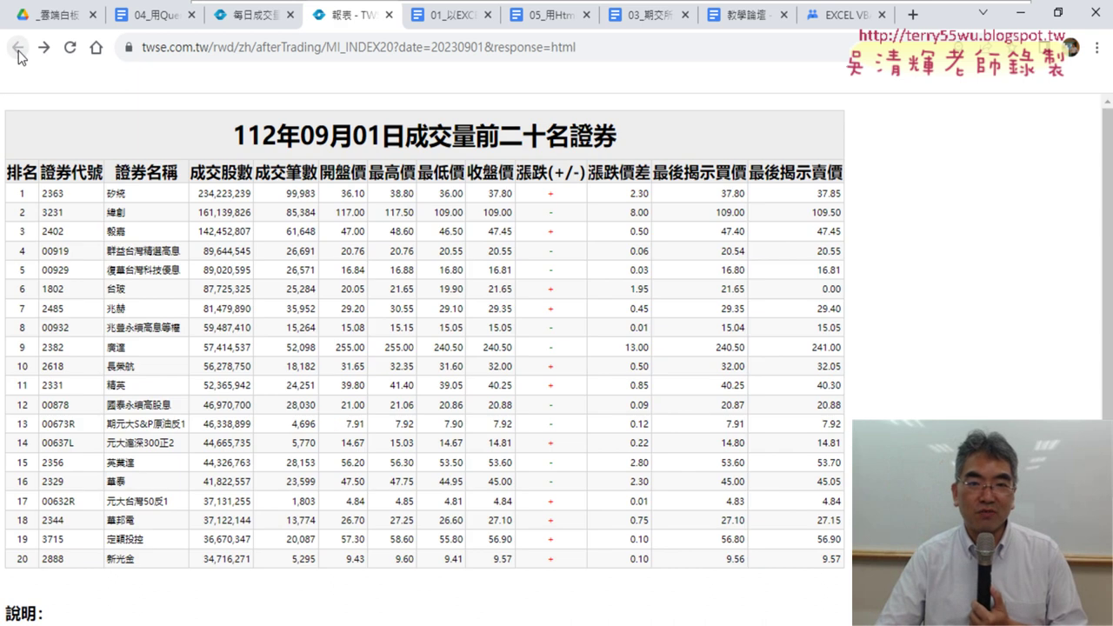
pyautogui.click(50, 52)
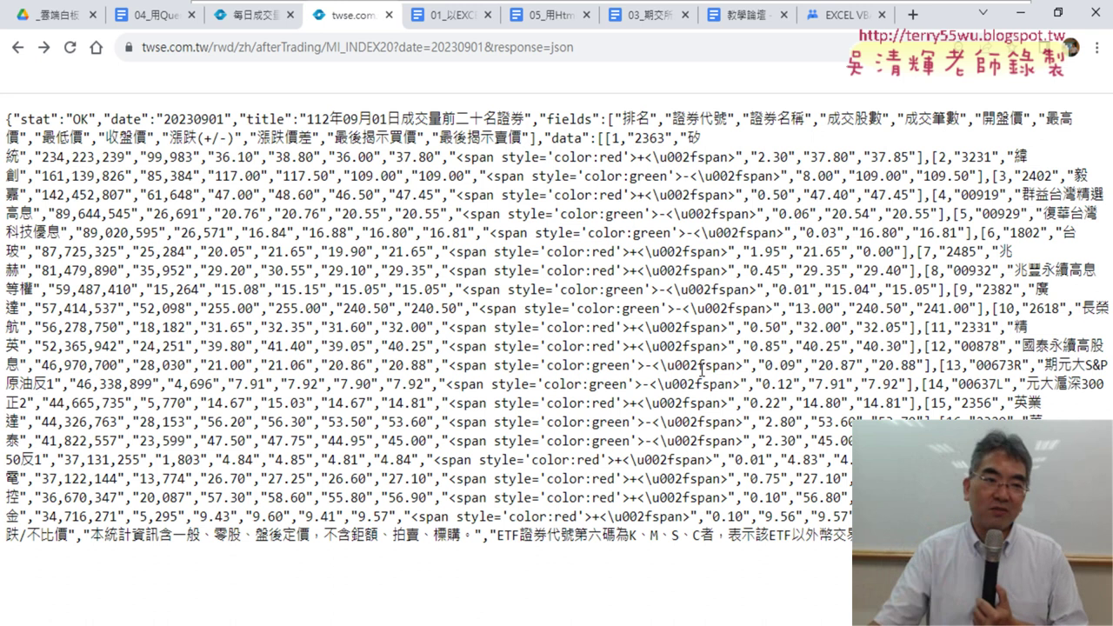
pyautogui.click(19, 47)
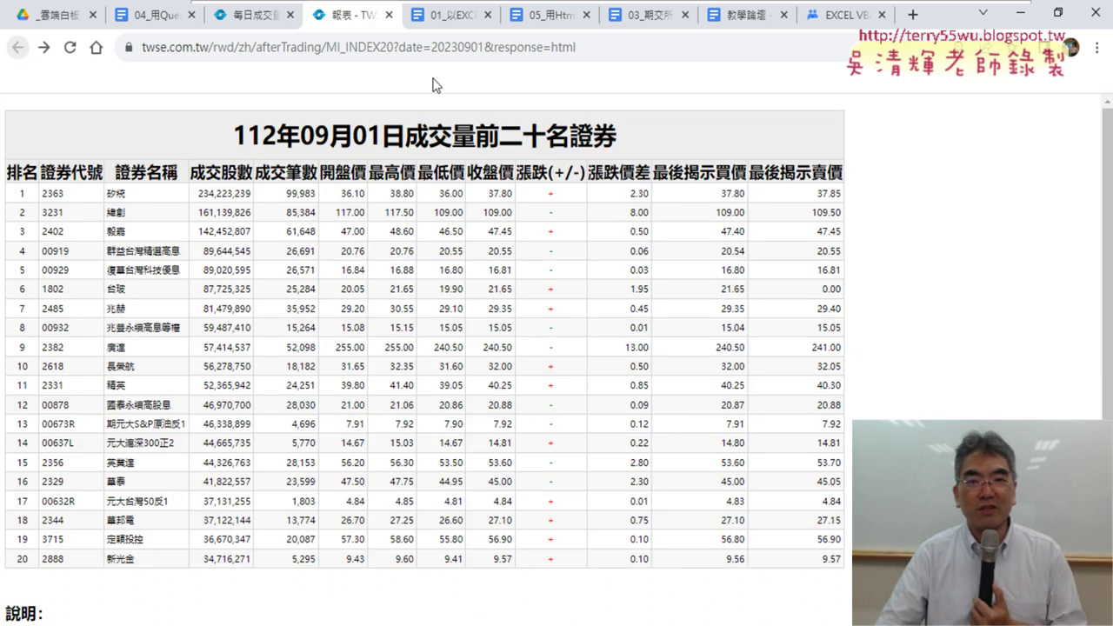
pyautogui.click(551, 47)
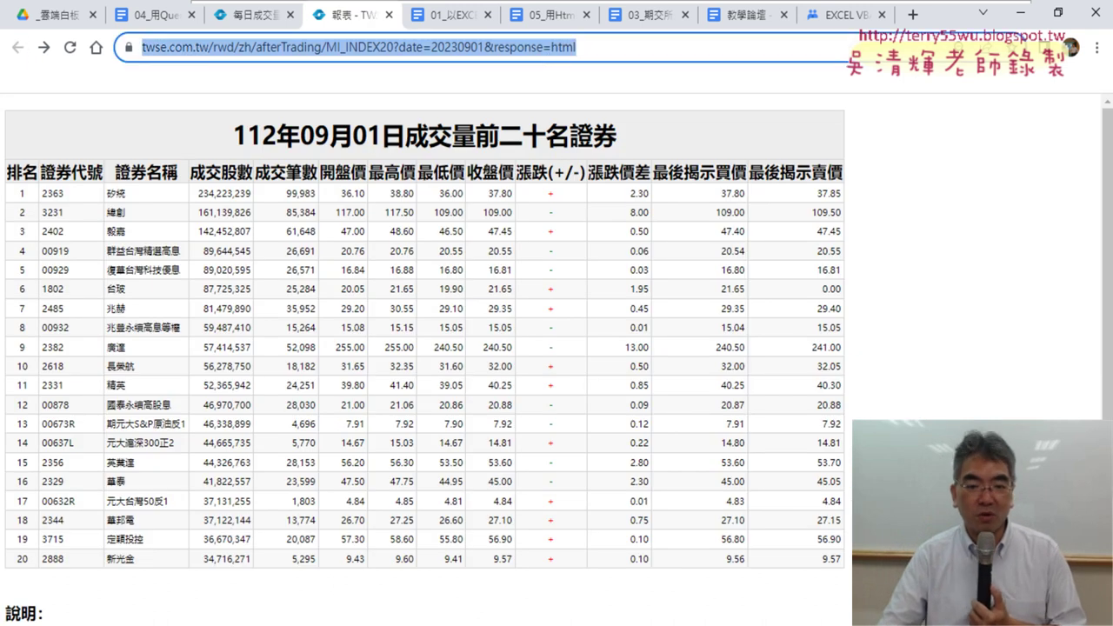
pyautogui.hotkey('alt', 'Tab')
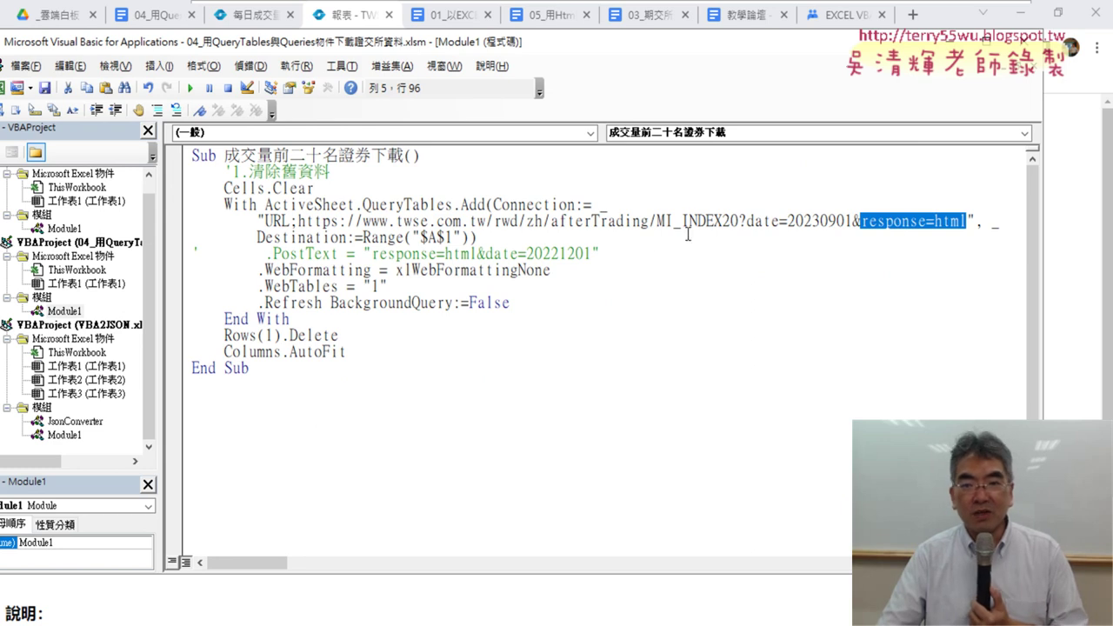
# Delete all data and the old web query from 工作表1, then reopen the Visual Basic editor
pyautogui.moveTo(738, 220); pyautogui.dragTo(967, 221)
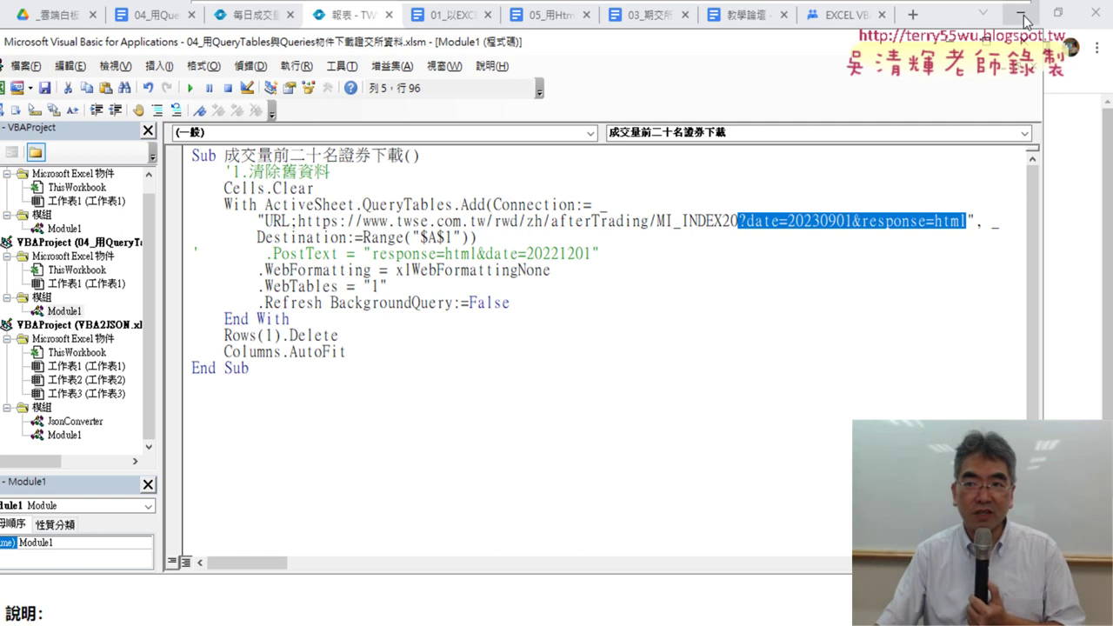
pyautogui.click(608, 45)
pyautogui.hotkey('alt', 'Tab')
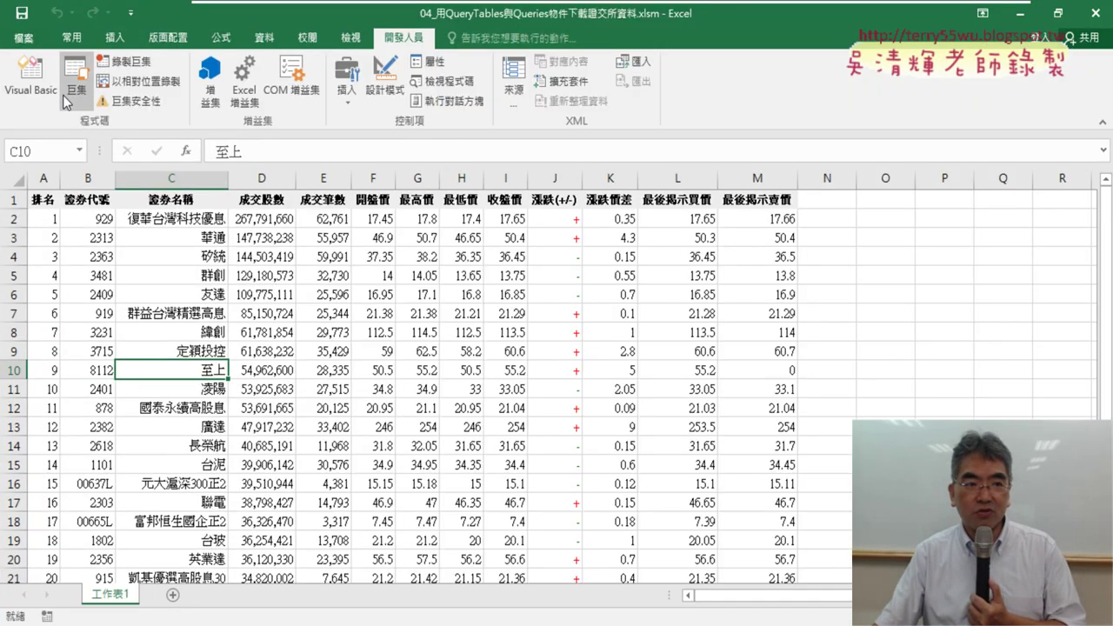
pyautogui.click(17, 182)
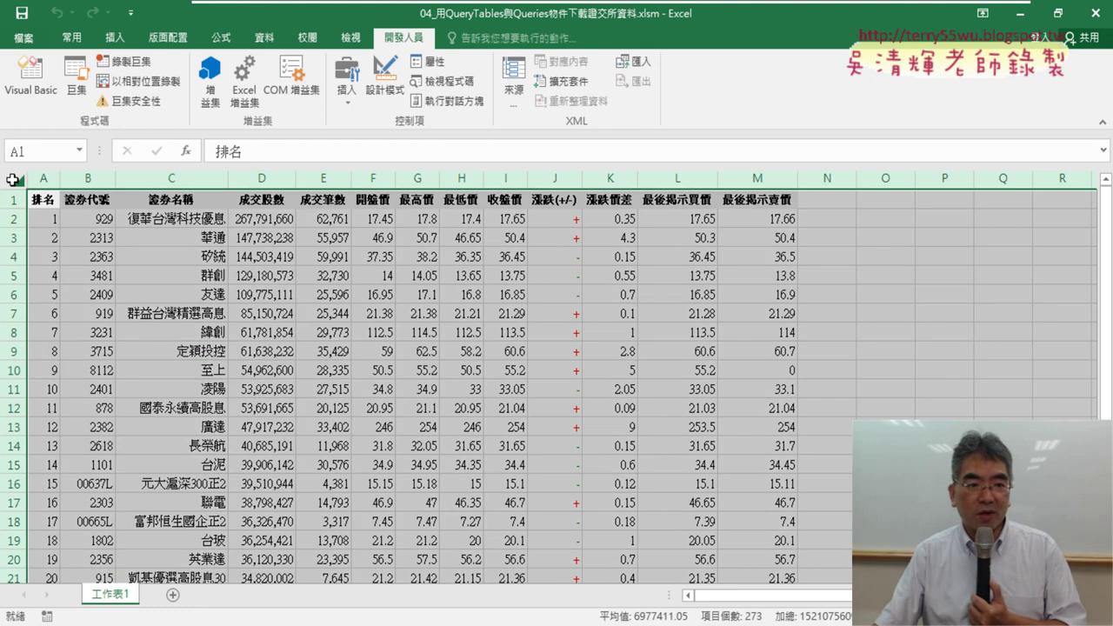
pyautogui.press('Delete')
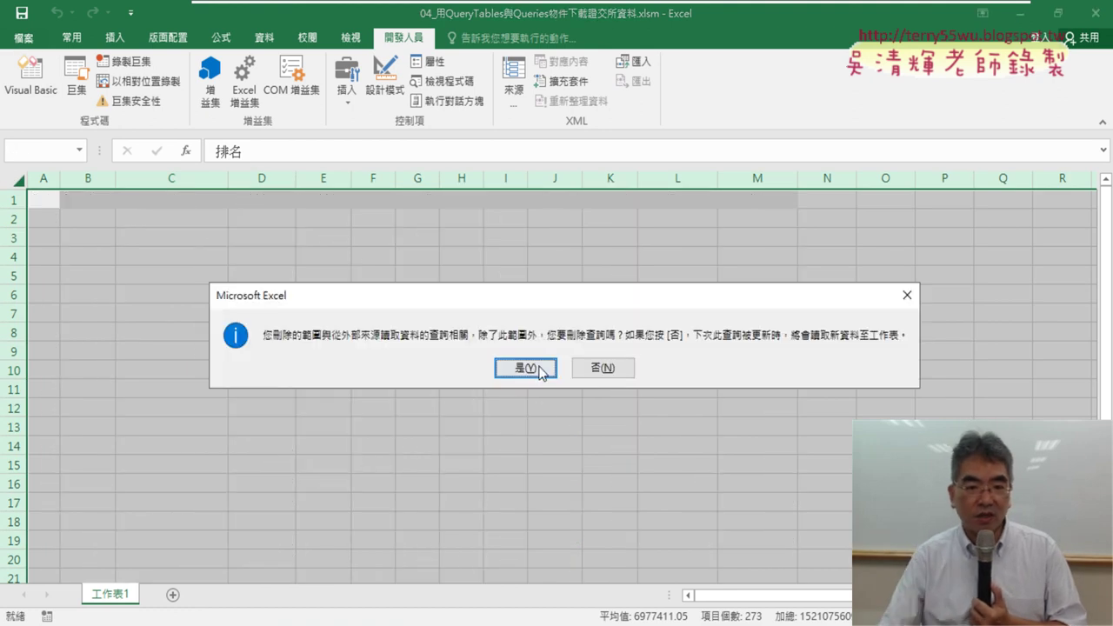
pyautogui.click(526, 367)
pyautogui.click(31, 76)
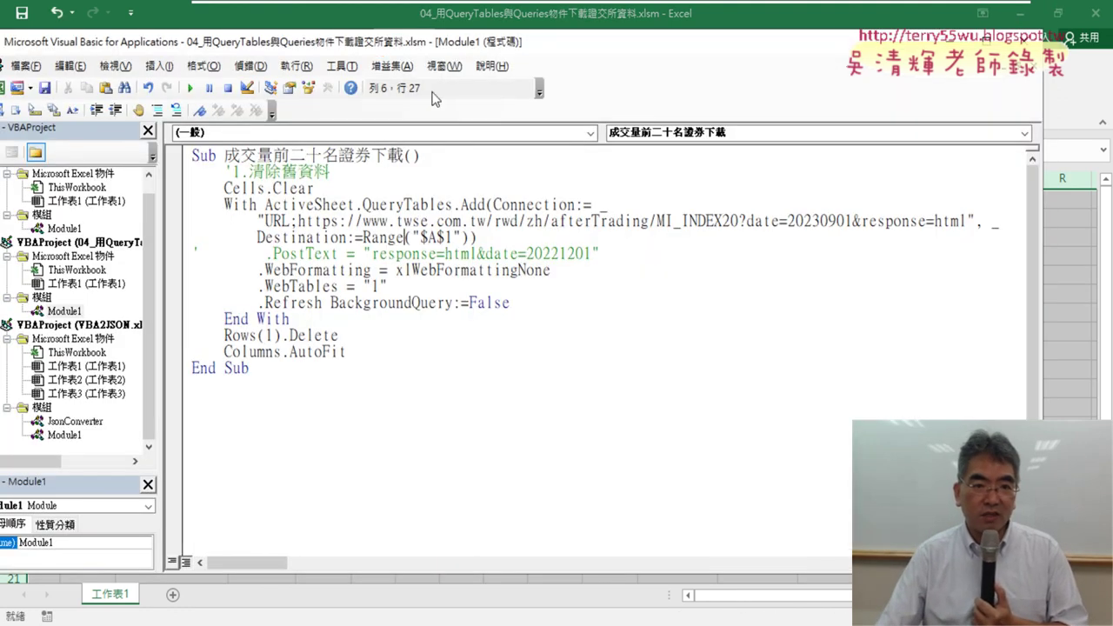
# Step with F8 through Cells.Clear, the query setup, WebFormatting, WebTables 1 and Refresh to download the table
pyautogui.doubleClick(543, 47)
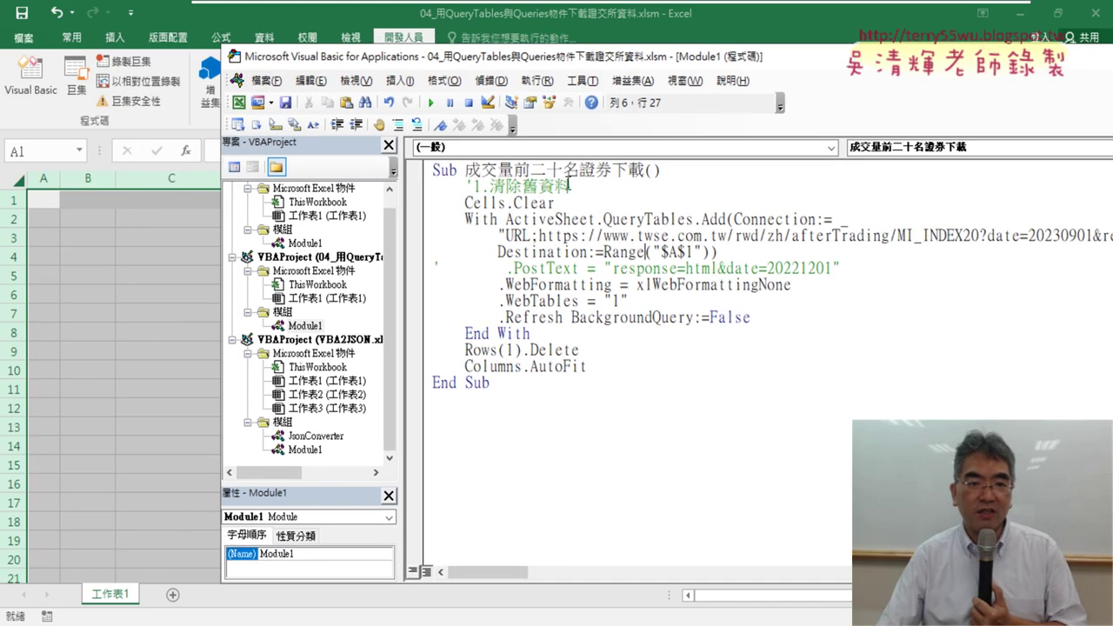
pyautogui.press('F8')
pyautogui.press('F8')
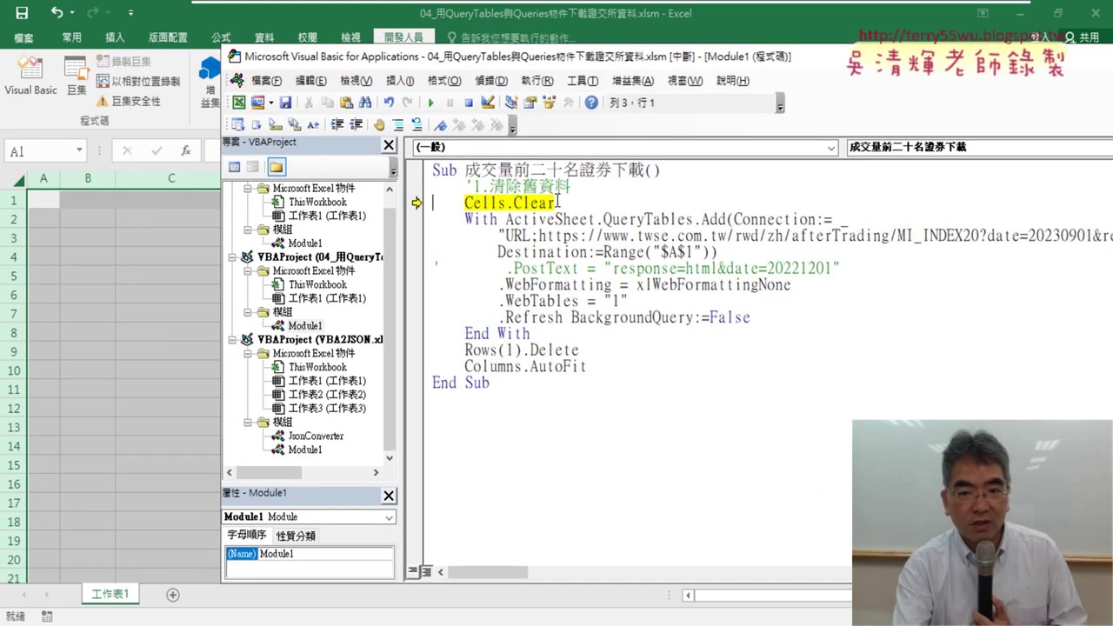
pyautogui.press('F8')
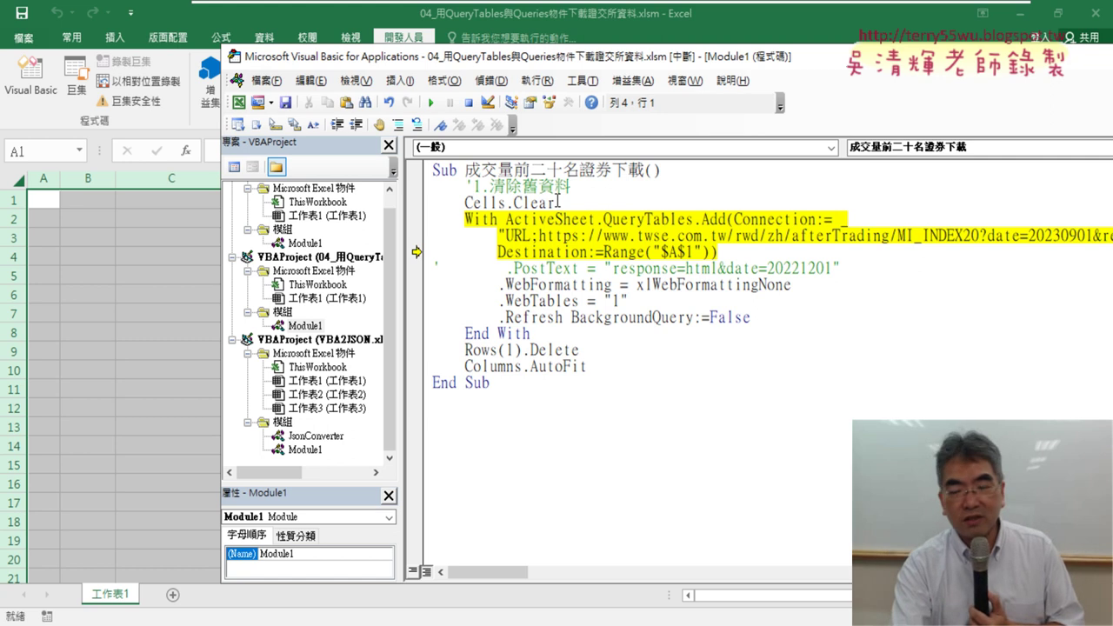
pyautogui.press('F8')
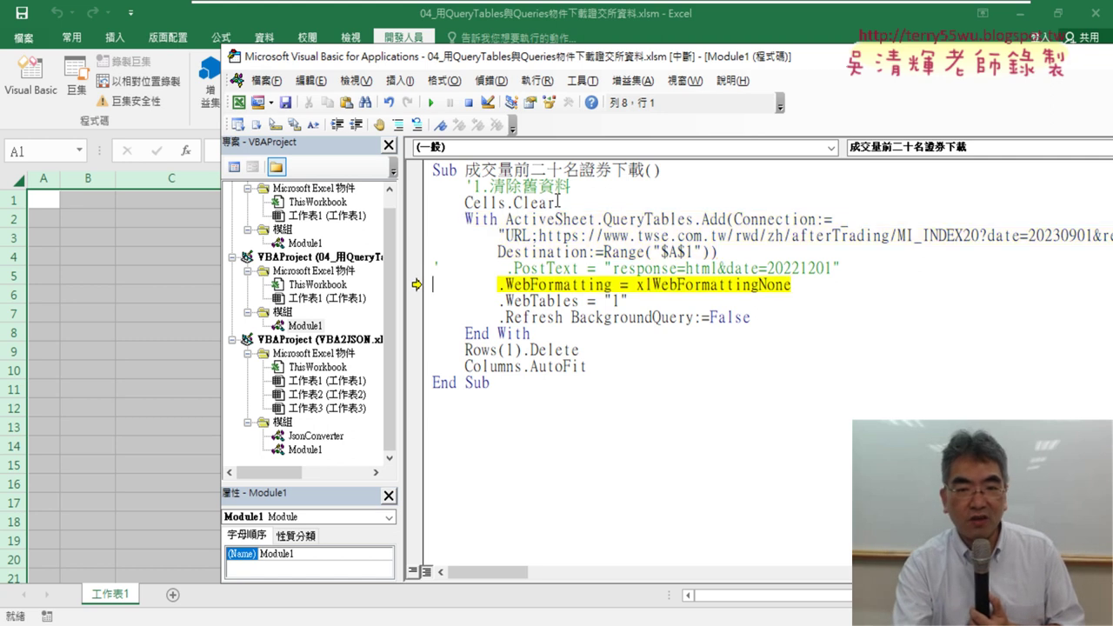
pyautogui.press('F8')
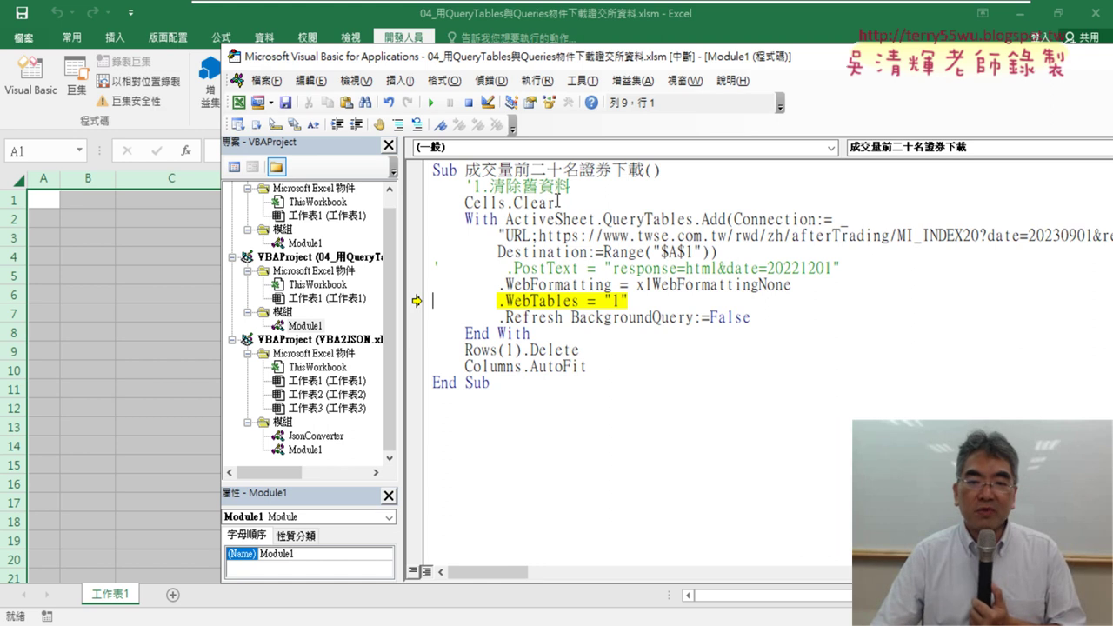
pyautogui.doubleClick(616, 300)
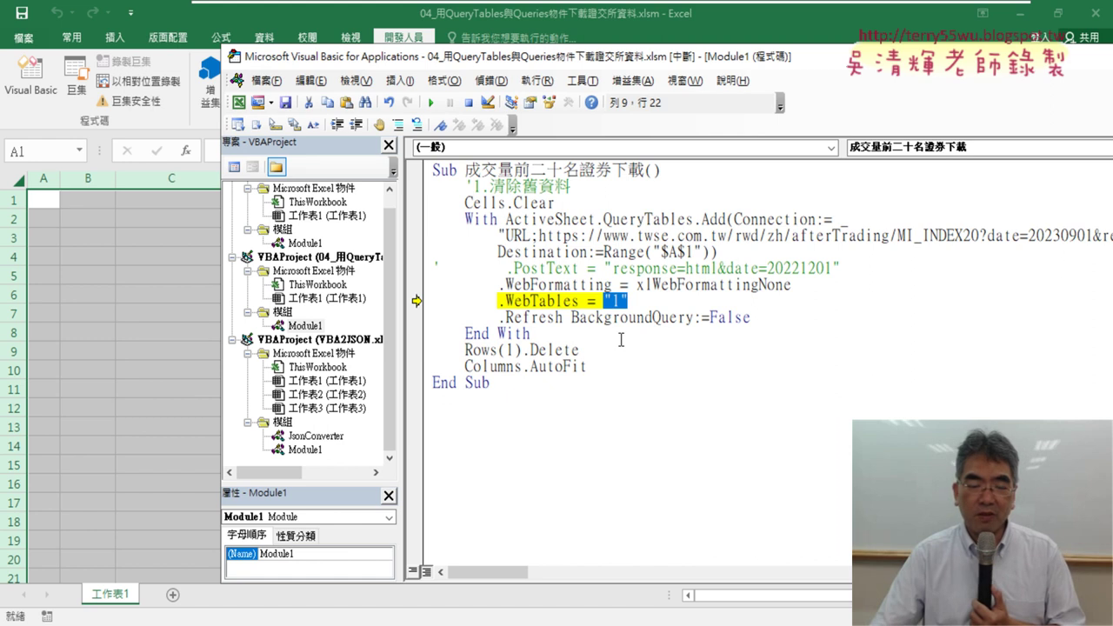
pyautogui.press('F8')
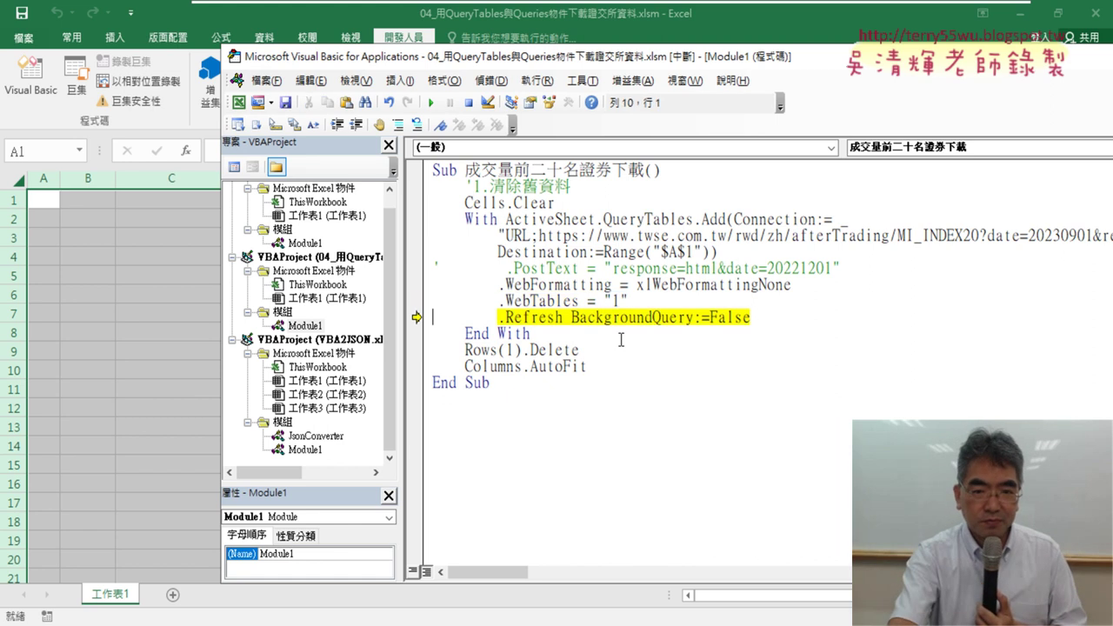
pyautogui.press('F8')
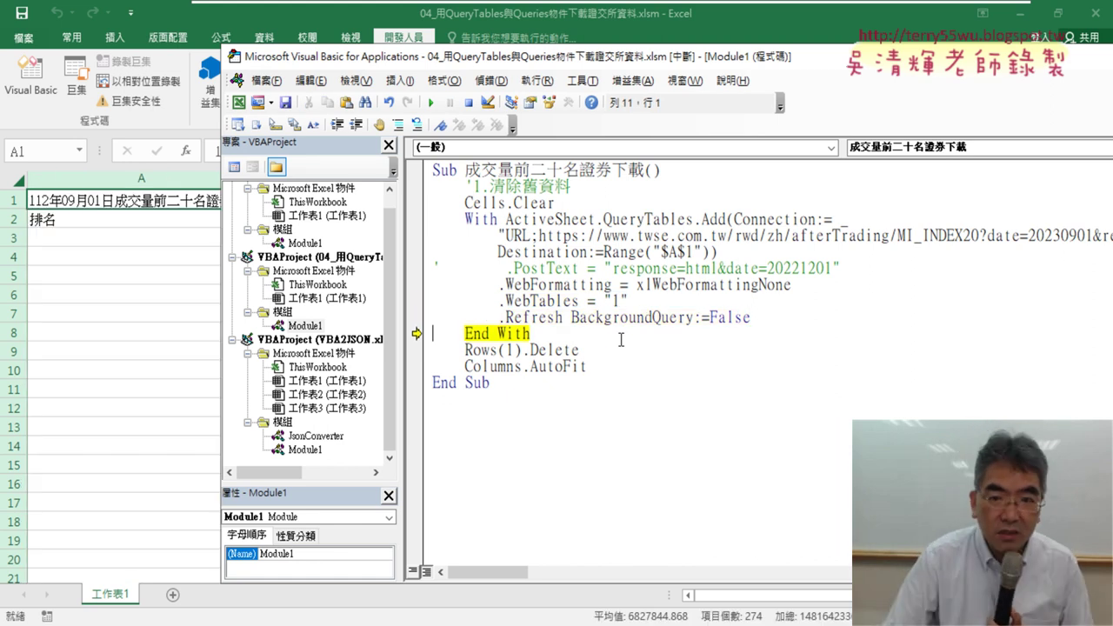
# Check the imported table on the sheet, then step past End With to pause before Rows(1).Delete
pyautogui.click(120, 334)
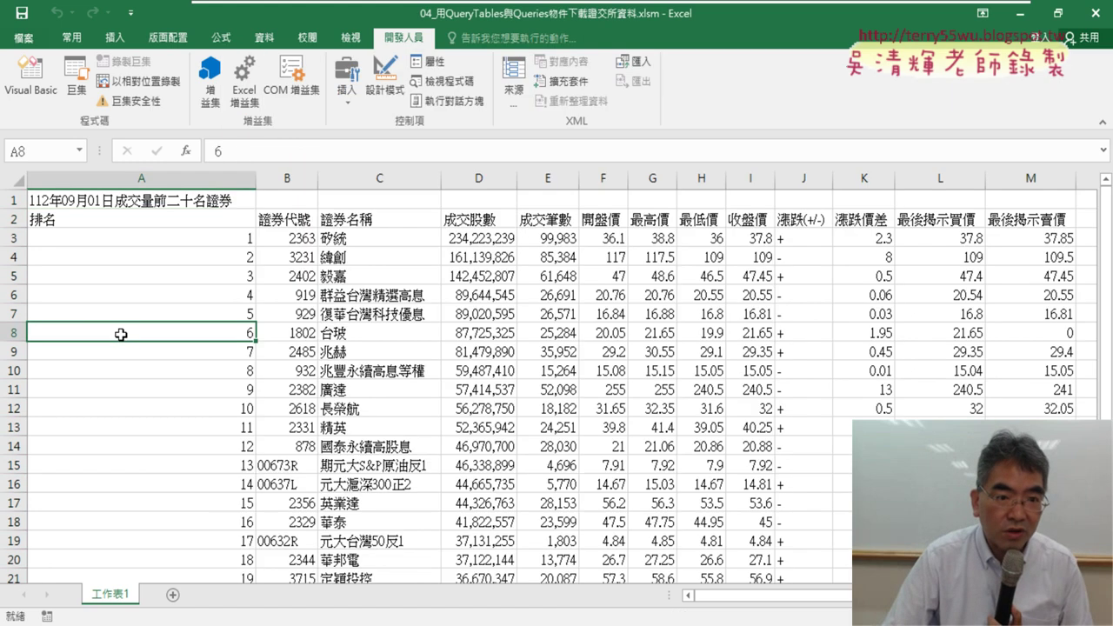
pyautogui.click(30, 78)
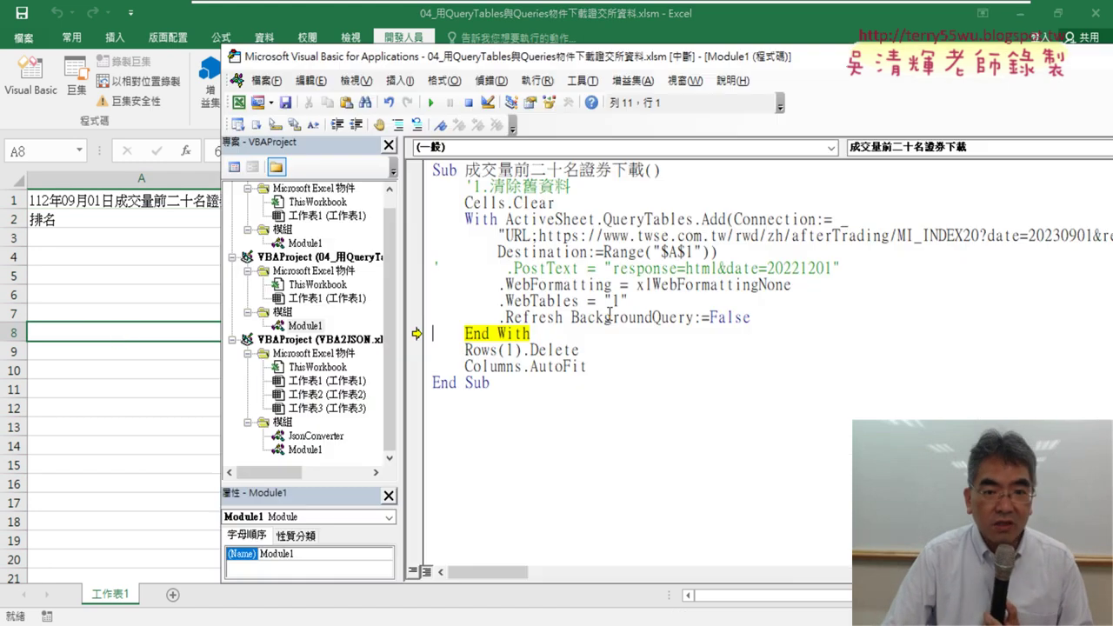
pyautogui.moveTo(387, 64); pyautogui.dragTo(400, 70)
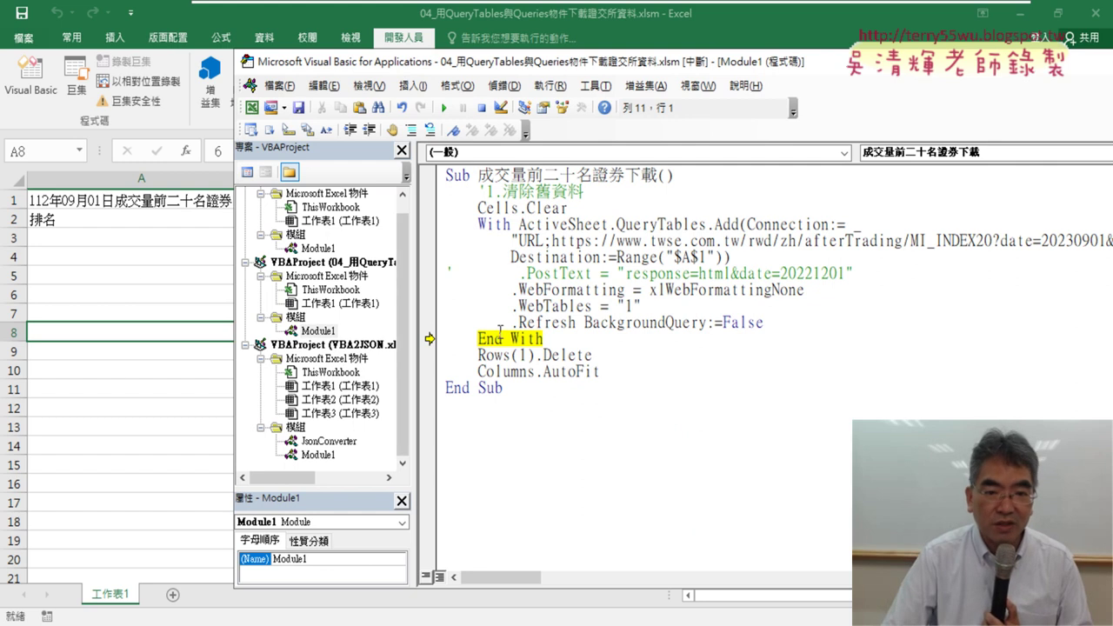
pyautogui.press('F8')
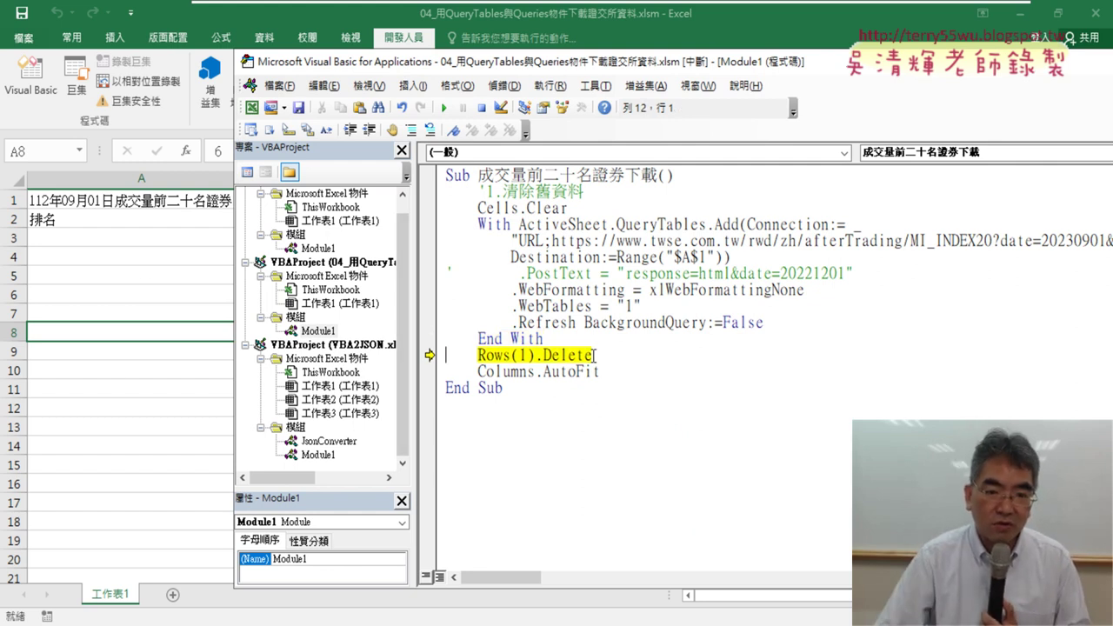
pyautogui.moveTo(619, 71); pyautogui.dragTo(840, 73)
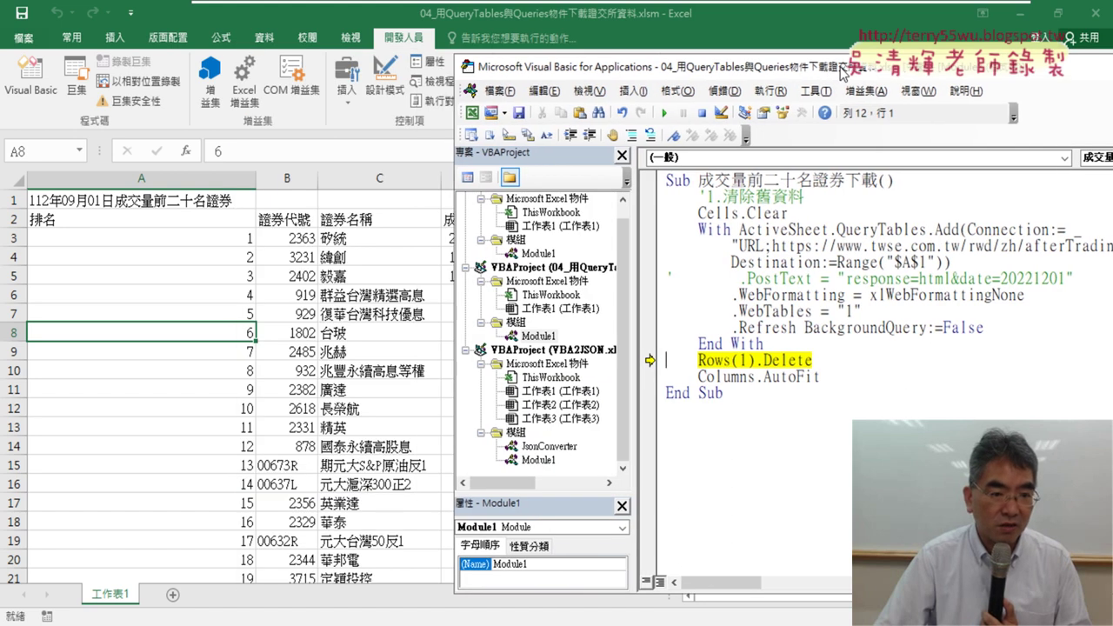
# Comment out Rows(1).Delete with an apostrophe and step through to the end of the macro
pyautogui.click(210, 179)
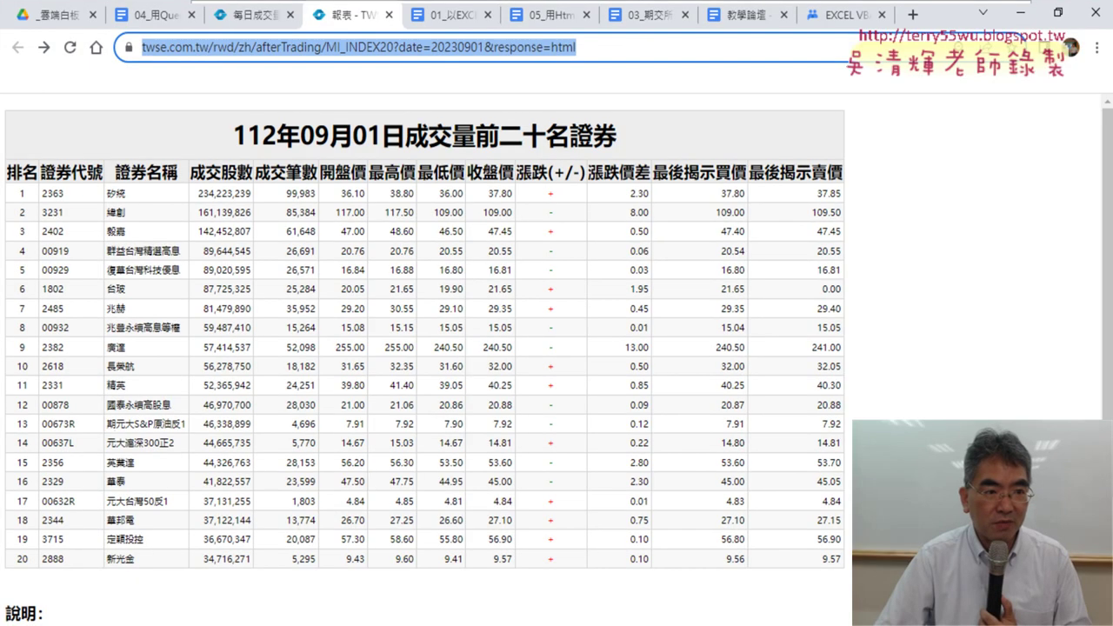
pyautogui.click(1020, 18)
pyautogui.click(30, 77)
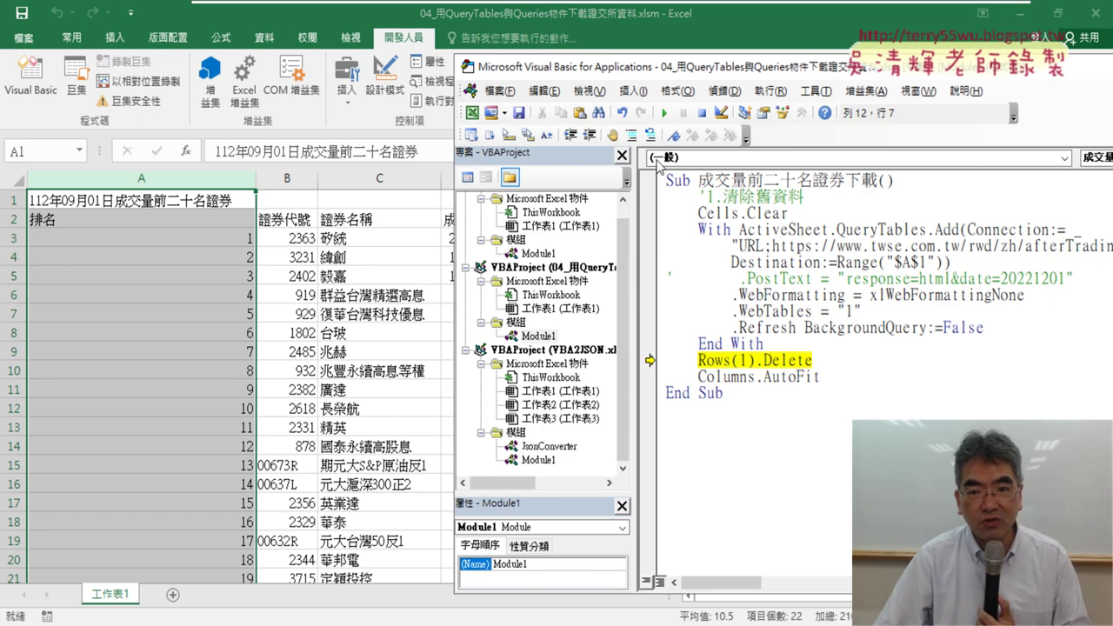
pyautogui.click(631, 135)
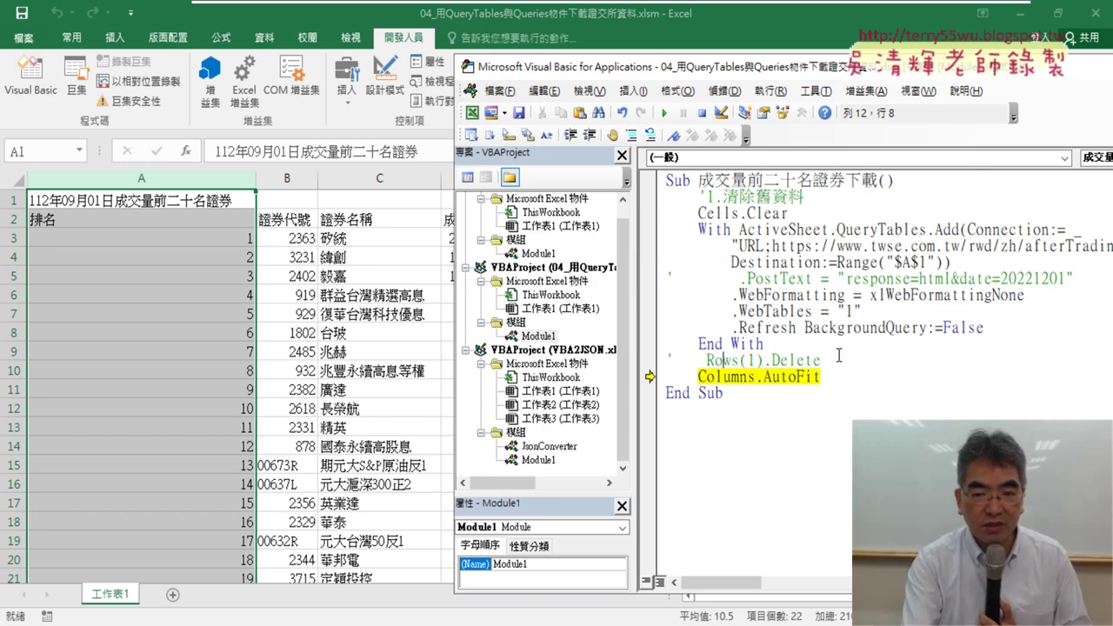
pyautogui.press('F8')
pyautogui.press('F8')
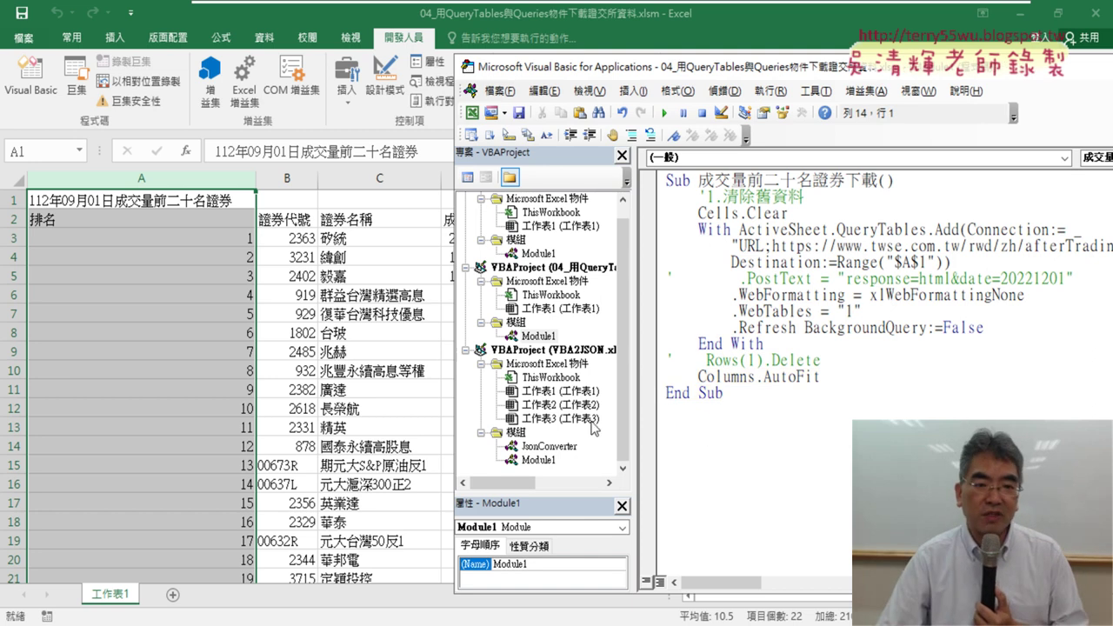
pyautogui.hotkey('alt', 'F11')
# Inspect 工作表1, confirming cell A1 still holds the 112年09月01日 title row
pyautogui.click(269, 376)
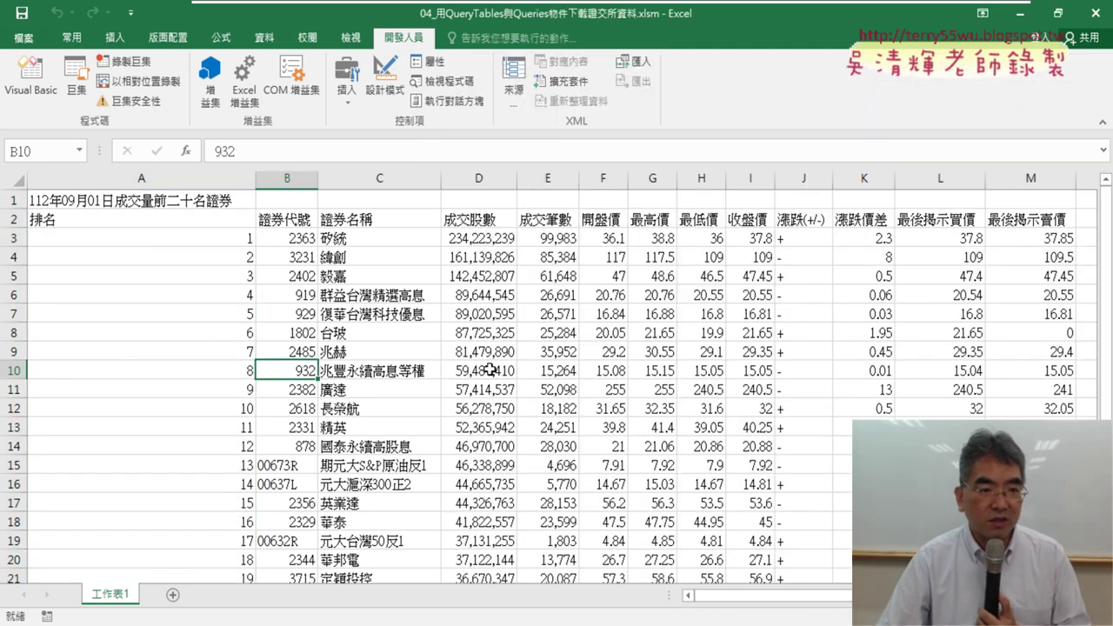
pyautogui.click(205, 207)
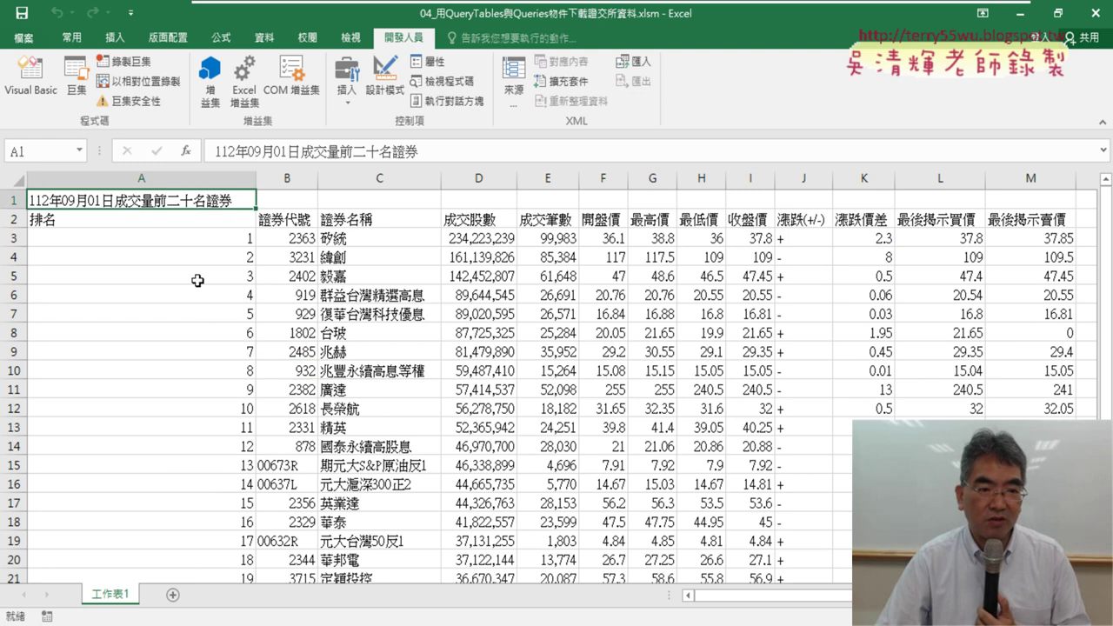
pyautogui.scroll(-4, 215, 340)
pyautogui.scroll(-2, 215, 340)
pyautogui.scroll(6, 215, 340)
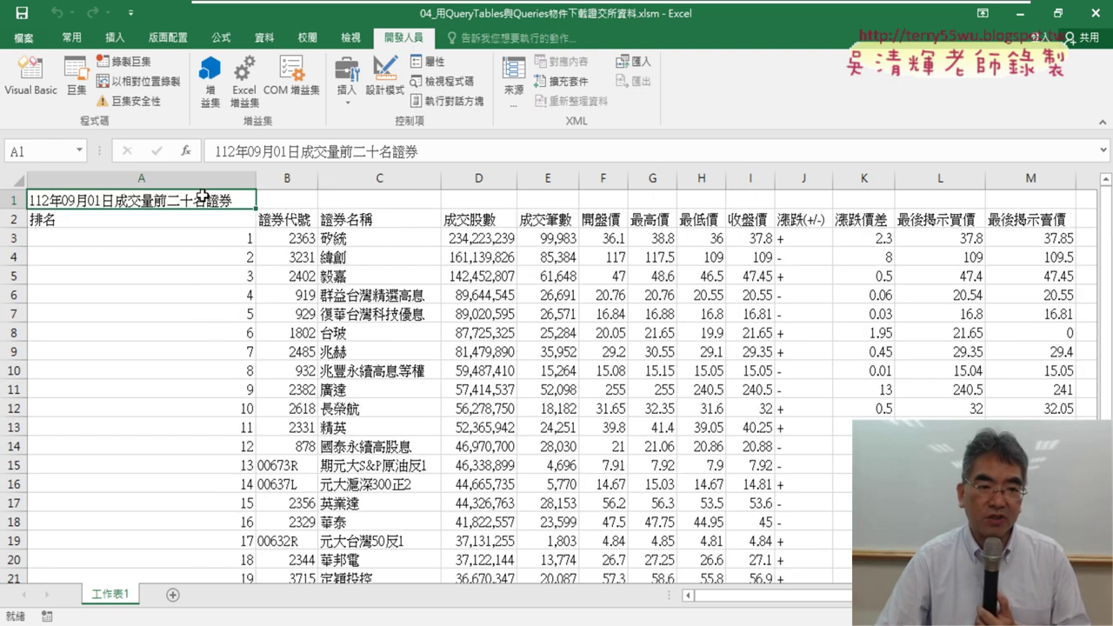
pyautogui.hscroll(3, 784, 590)
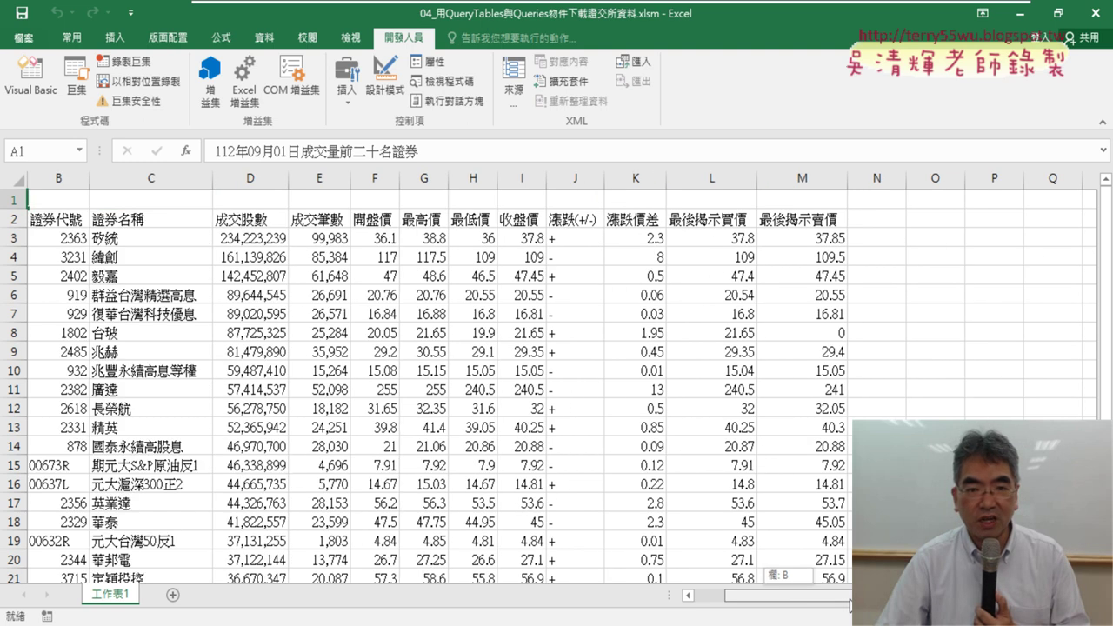
pyautogui.hscroll(-3, 796, 591)
# Review the .WebFormatting property and its xlWebFormatting value in the code, then return to 工作表1
pyautogui.click(30, 76)
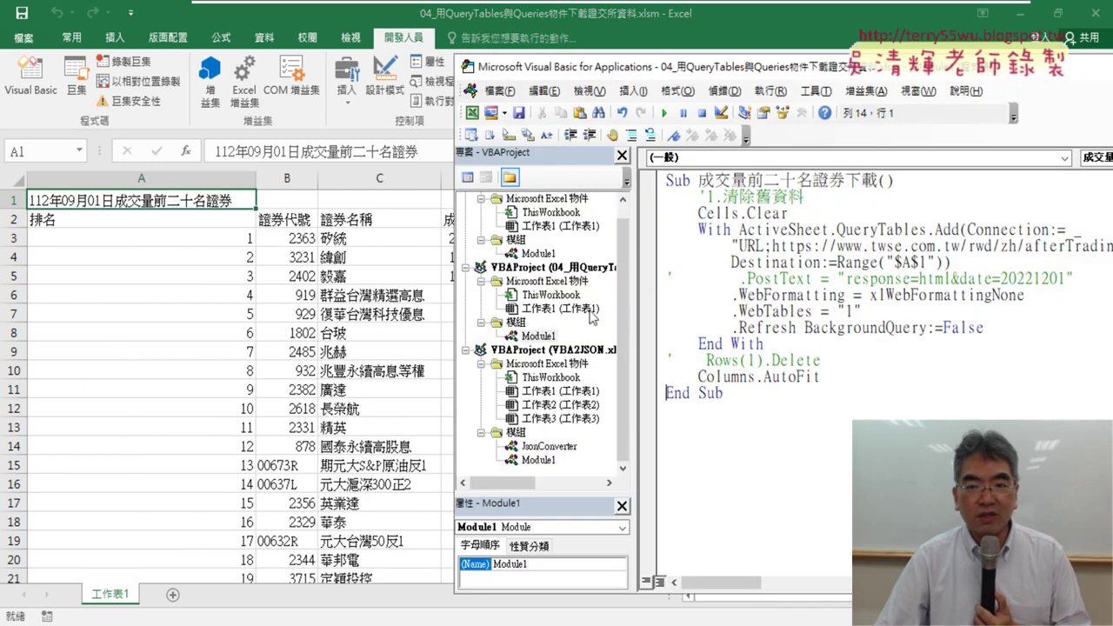
pyautogui.moveTo(861, 67); pyautogui.dragTo(510, 66)
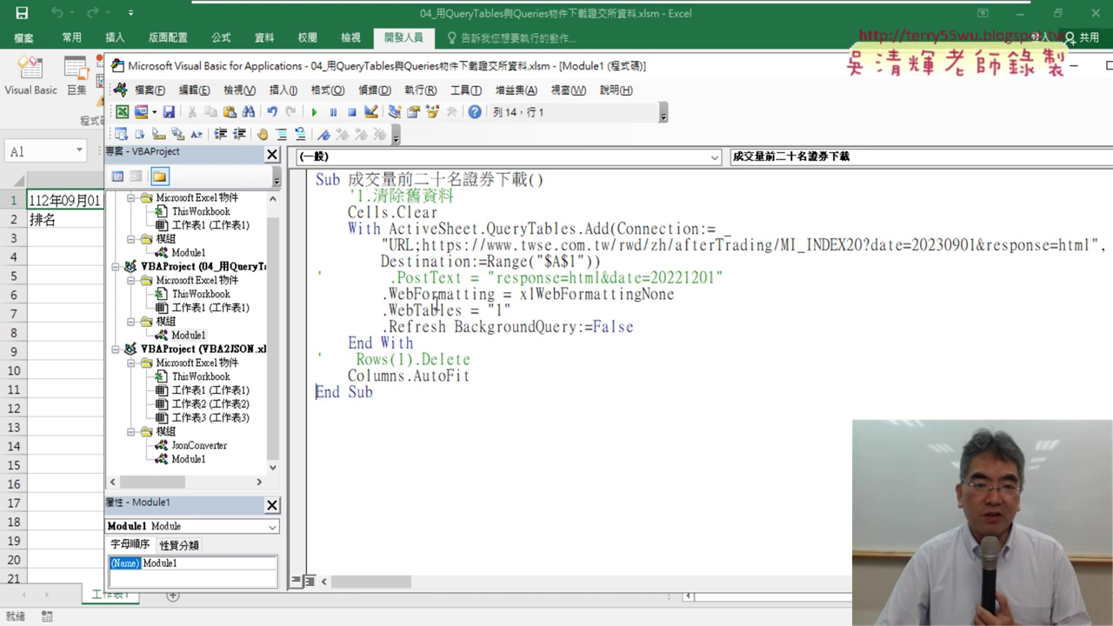
pyautogui.moveTo(381, 294); pyautogui.dragTo(501, 294)
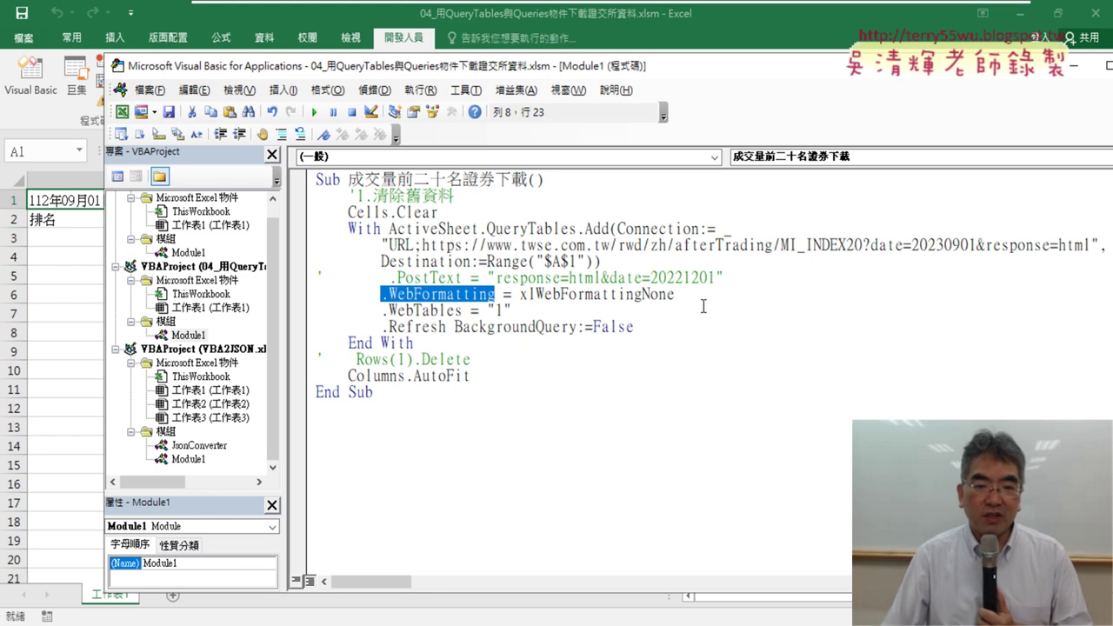
pyautogui.moveTo(520, 296); pyautogui.dragTo(635, 292)
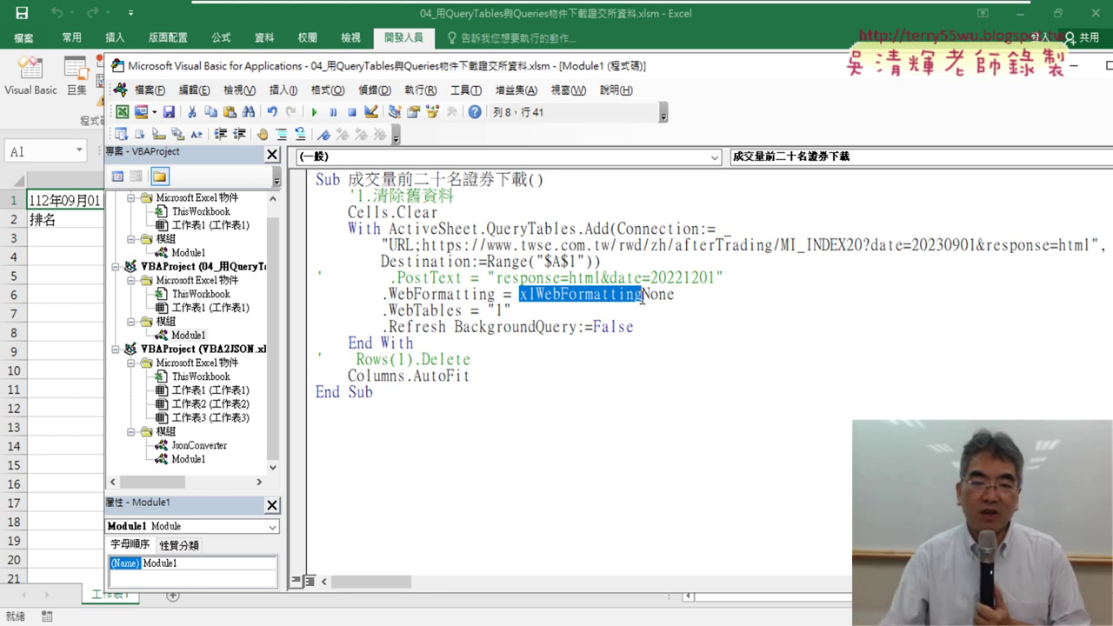
pyautogui.click(46, 299)
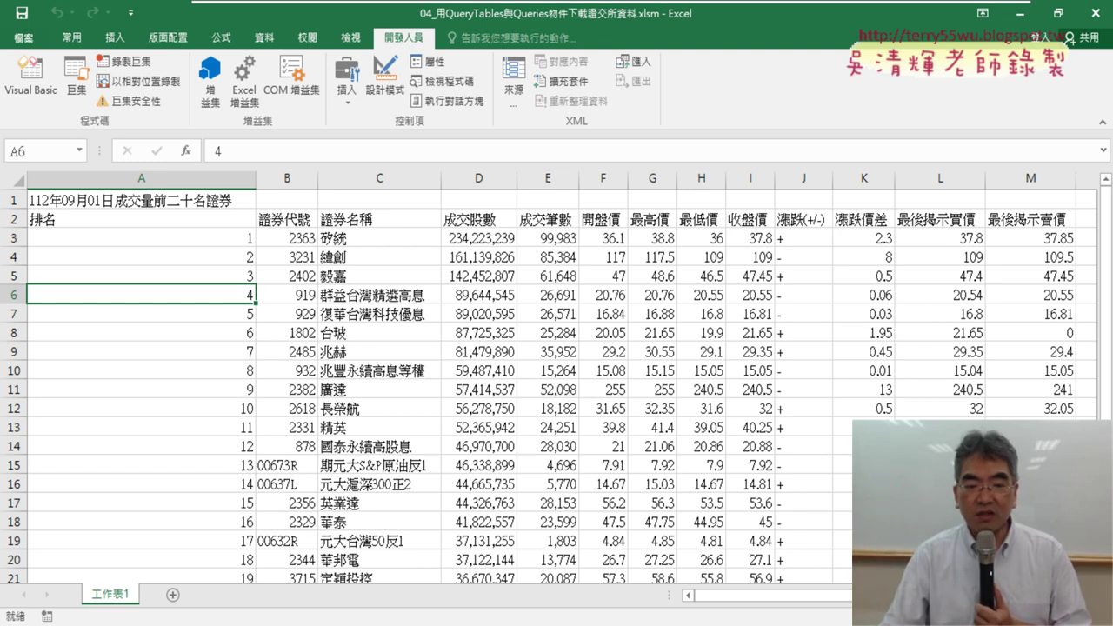
pyautogui.hotkey('alt', 'Tab')
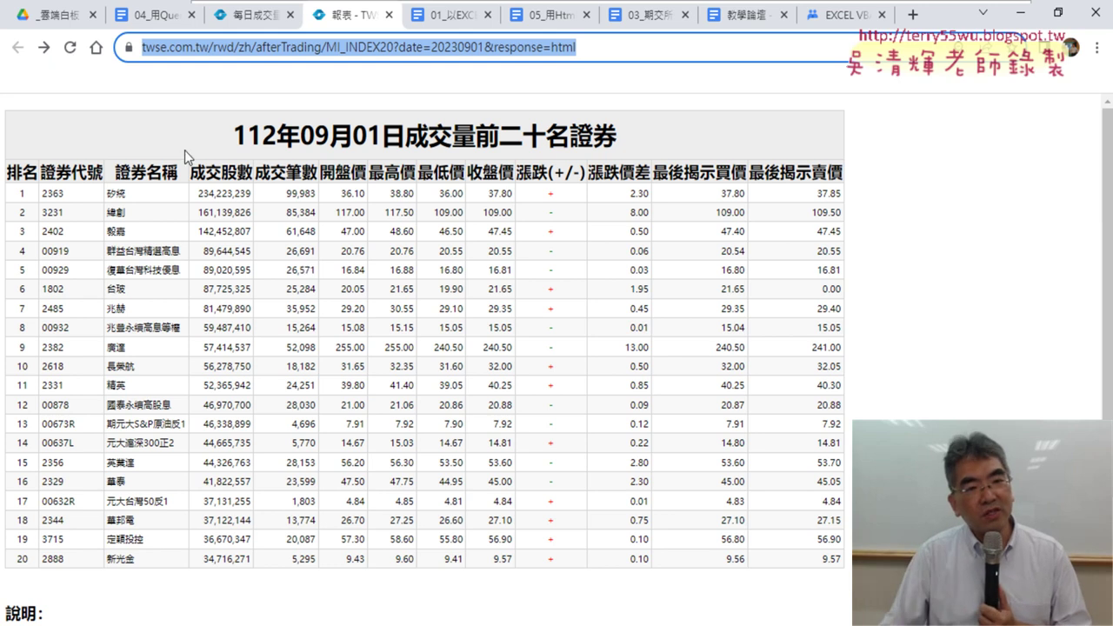
pyautogui.moveTo(206, 132); pyautogui.dragTo(615, 139)
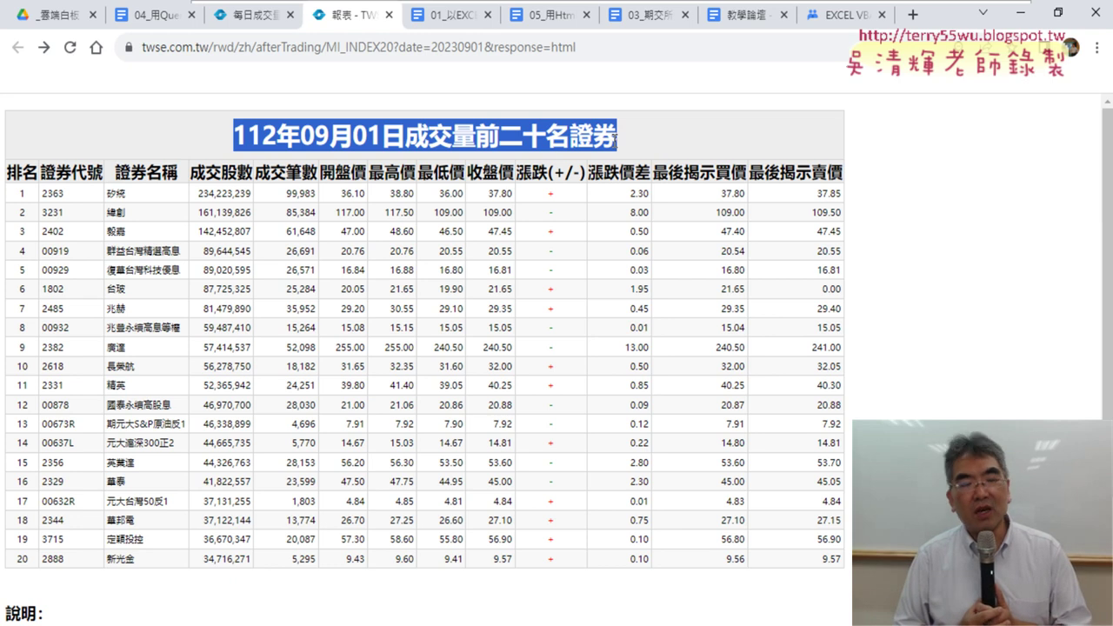
pyautogui.click(688, 165)
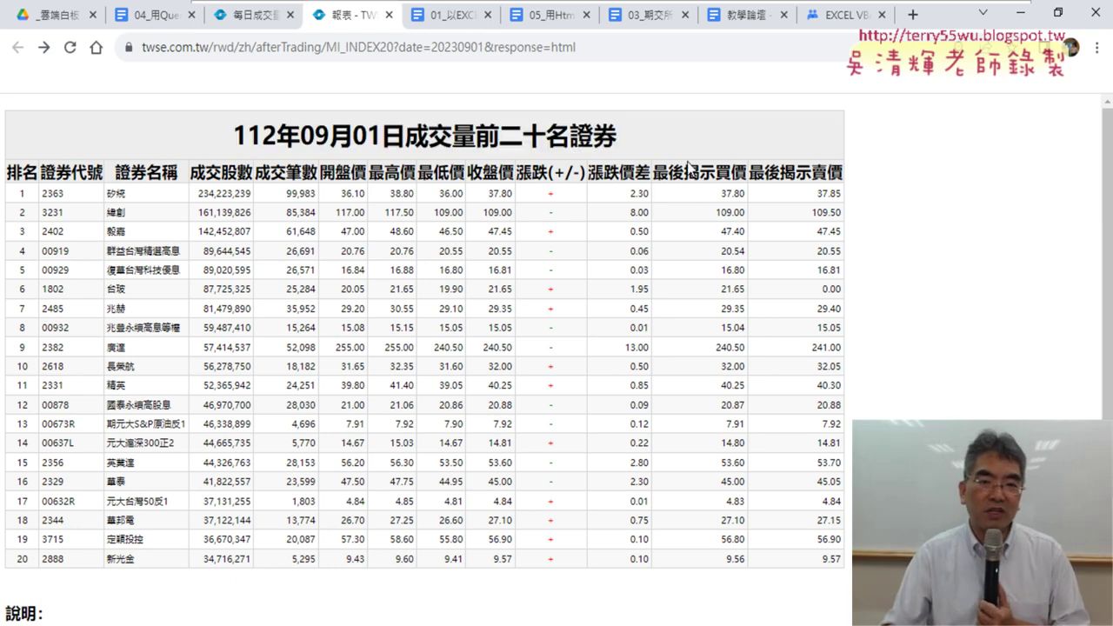
pyautogui.moveTo(115, 123); pyautogui.dragTo(636, 146)
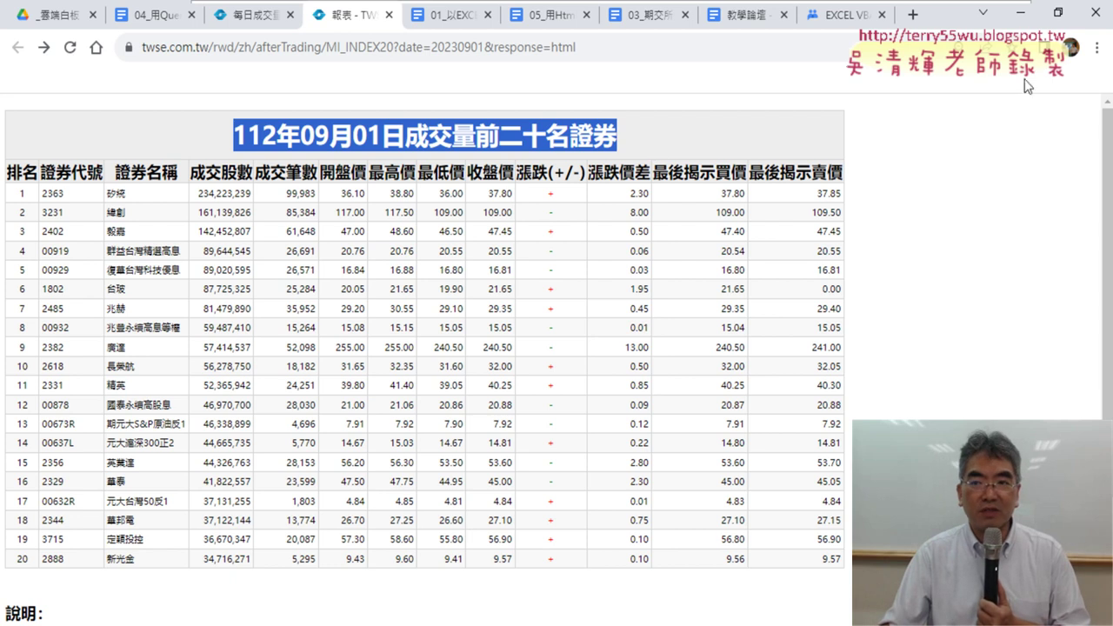
pyautogui.click(1020, 13)
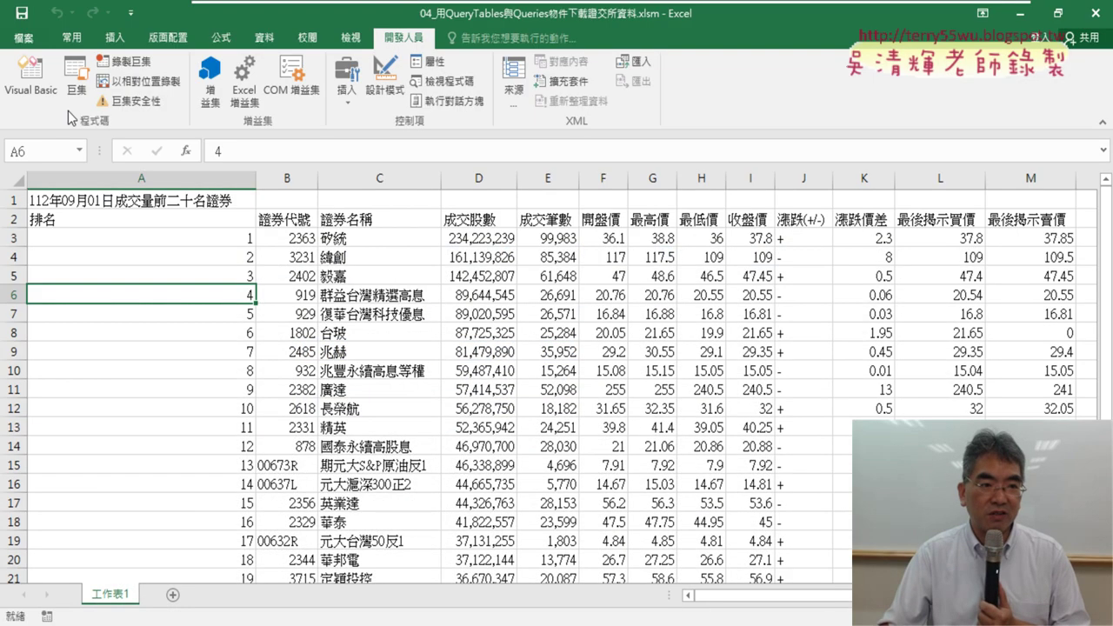
# Uncomment Rows(1).Delete so the macro deletes the title row again
pyautogui.click(30, 73)
pyautogui.moveTo(322, 356); pyautogui.dragTo(316, 345)
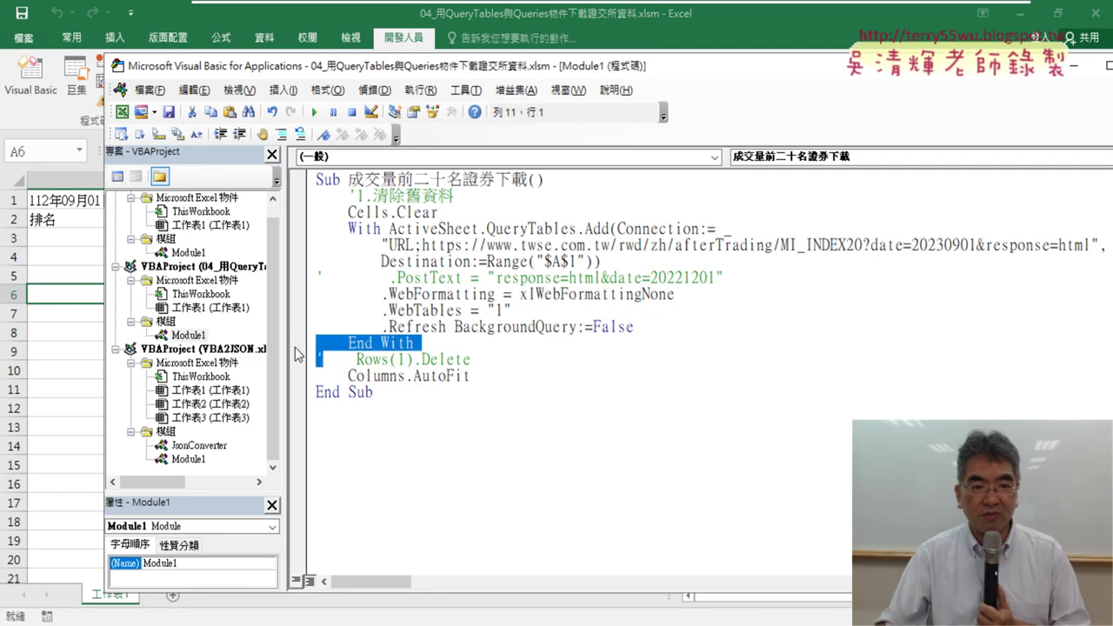
pyautogui.click(318, 366)
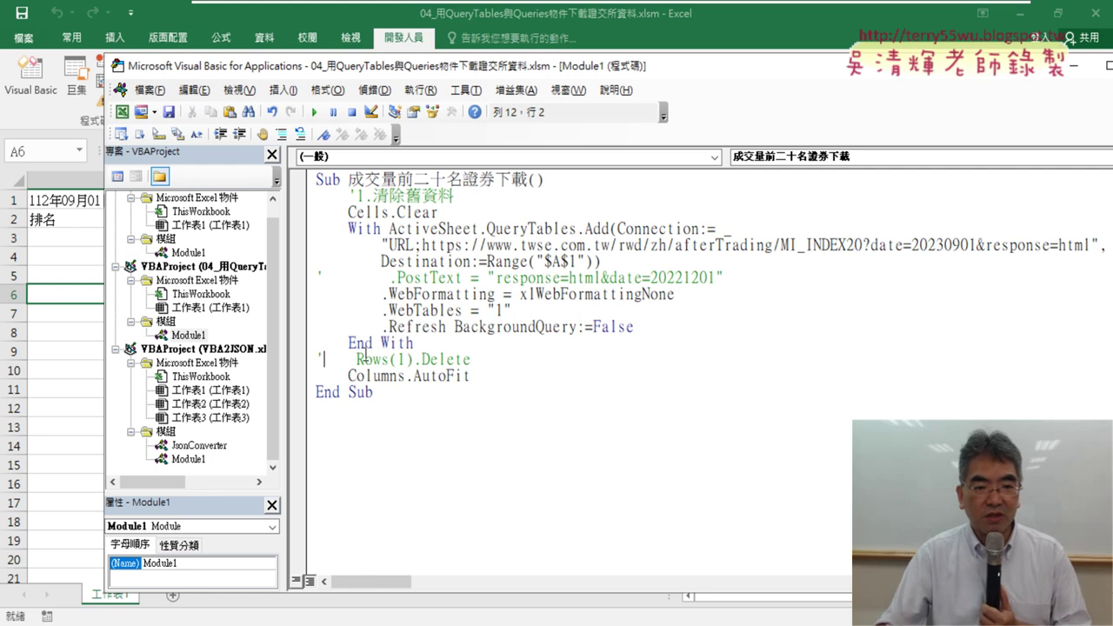
pyautogui.press('Delete')
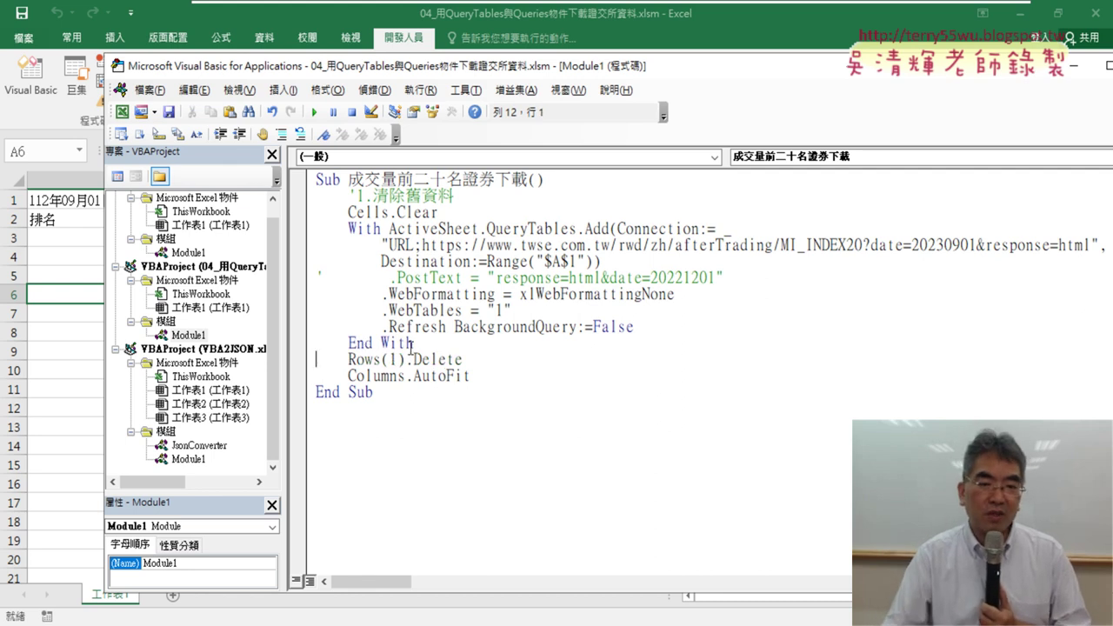
# Comment out the .WebFormatting = xlWebFormattingNone line and move the code window aside
pyautogui.click(383, 295)
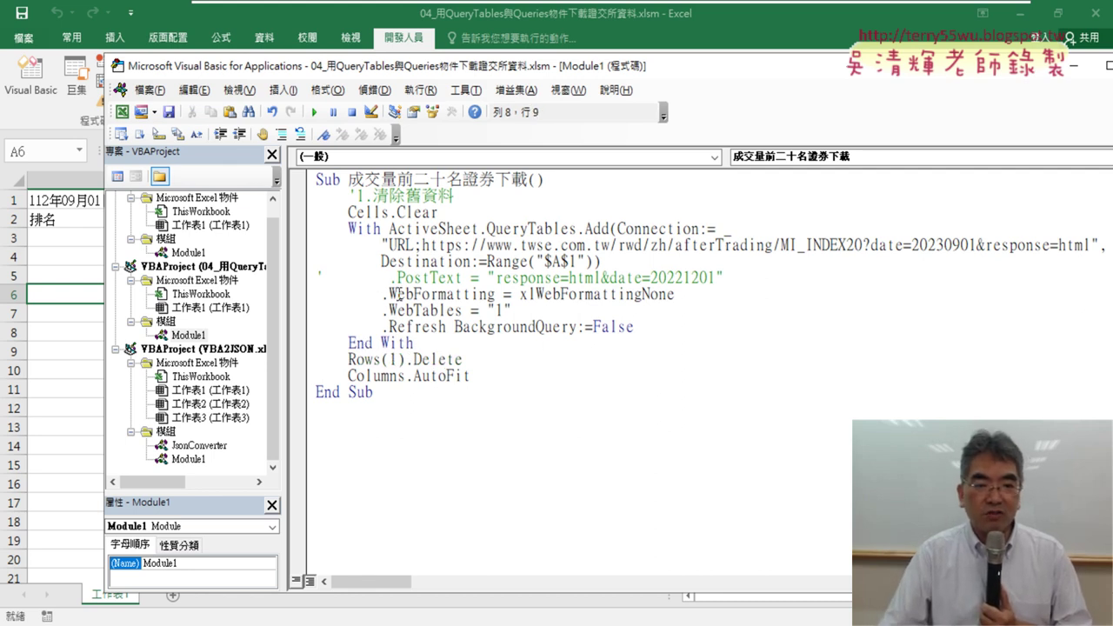
pyautogui.click(282, 135)
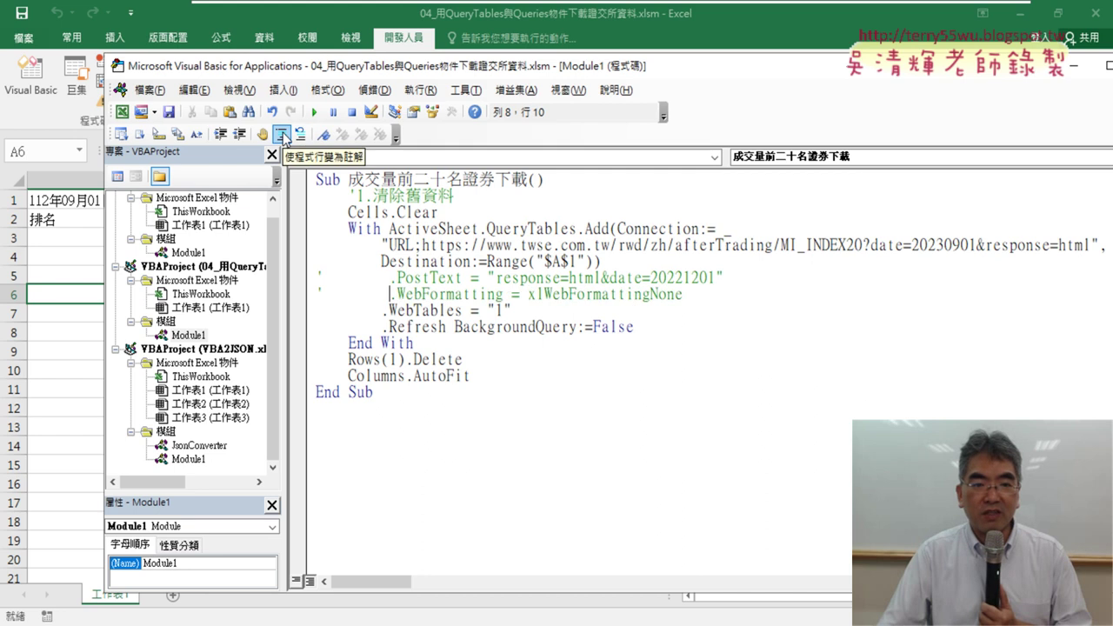
pyautogui.moveTo(684, 295); pyautogui.dragTo(400, 296)
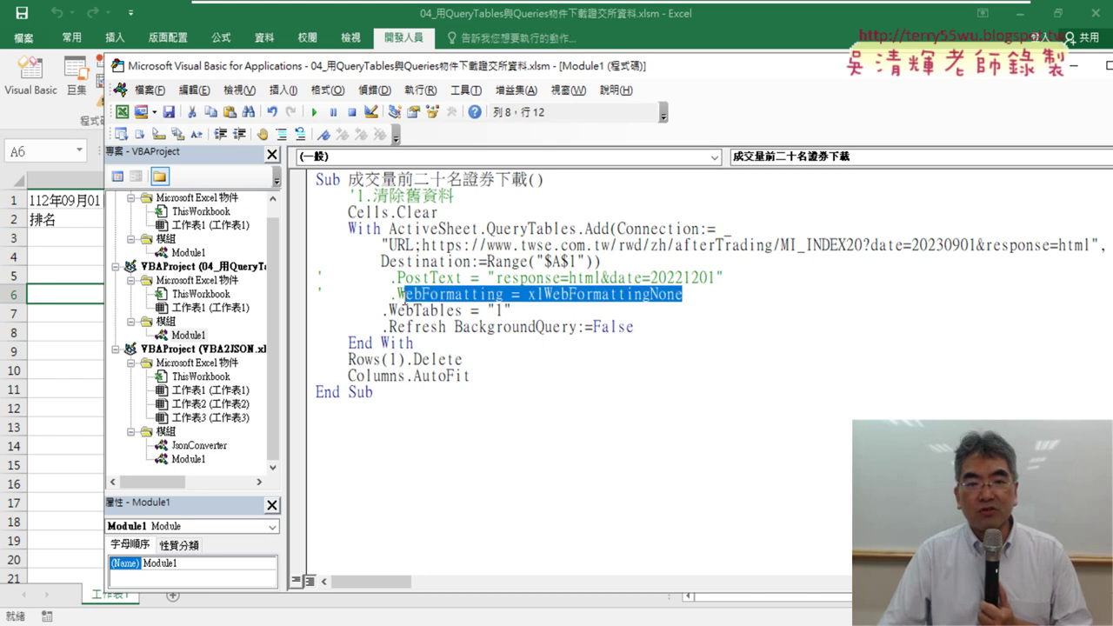
pyautogui.moveTo(500, 68); pyautogui.dragTo(748, 72)
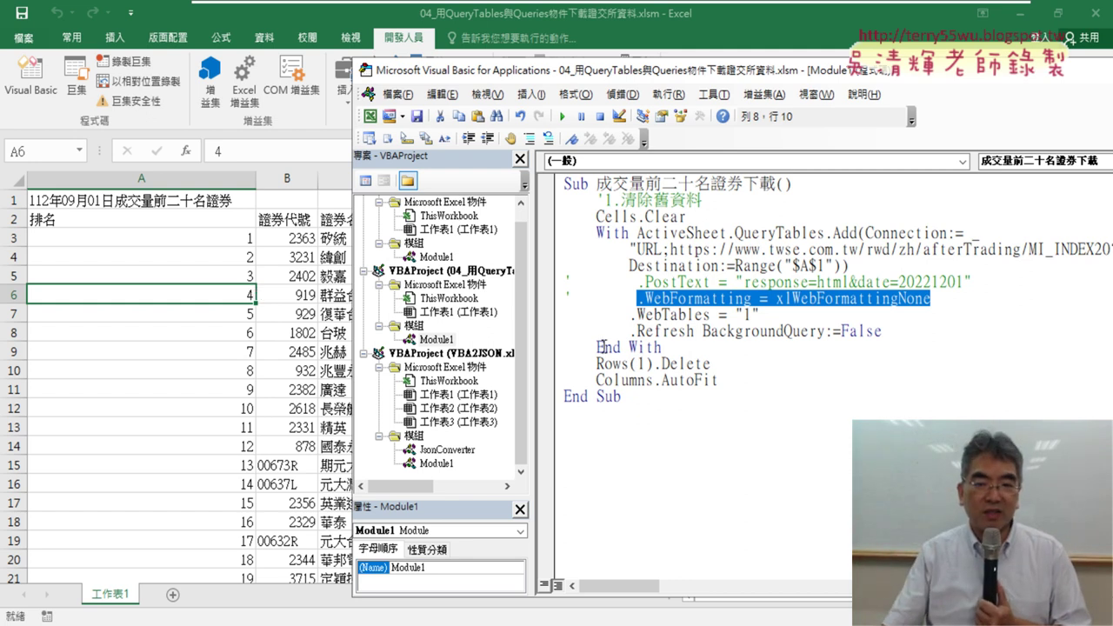
# Rerun the macro and check the web-formatted red and green +/- signs in J2 and J3
pyautogui.click(565, 118)
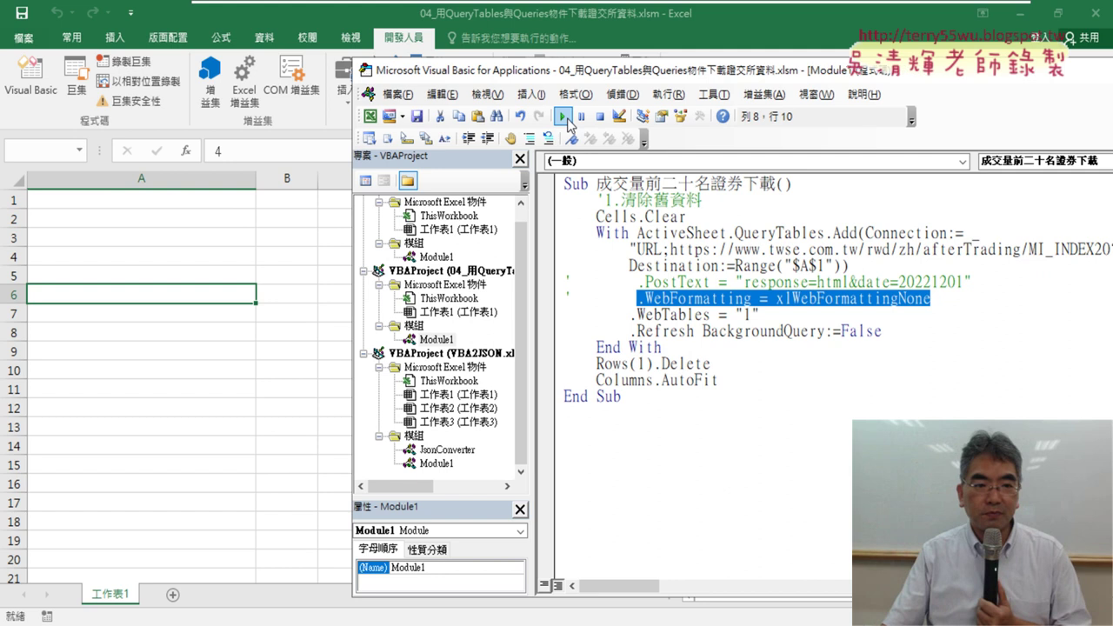
pyautogui.click(202, 349)
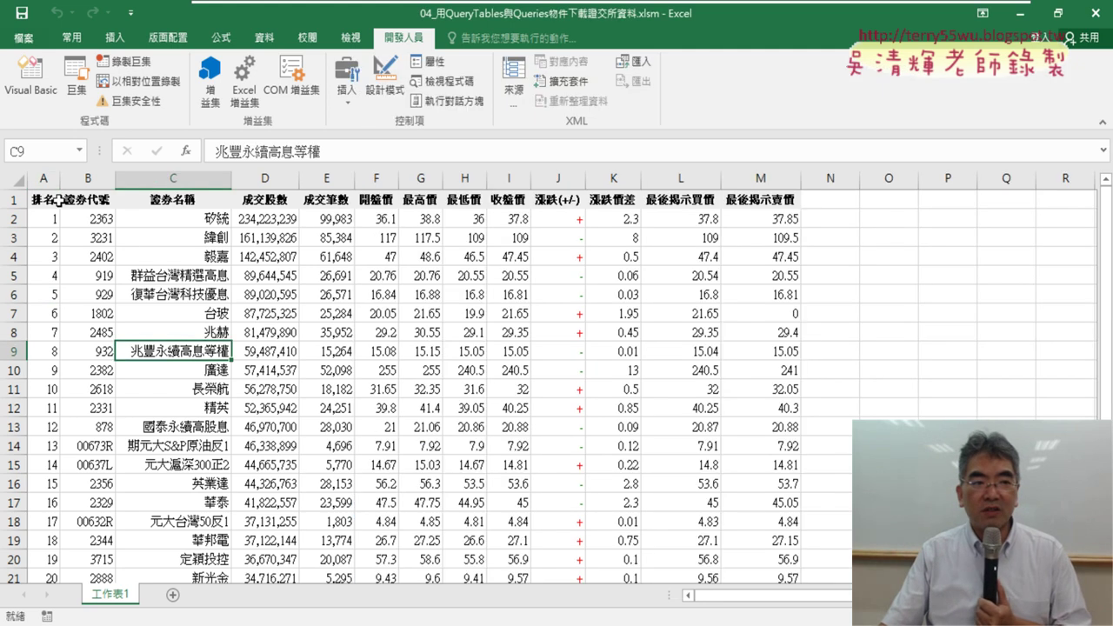
pyautogui.moveTo(54, 199); pyautogui.dragTo(776, 206)
pyautogui.click(568, 224)
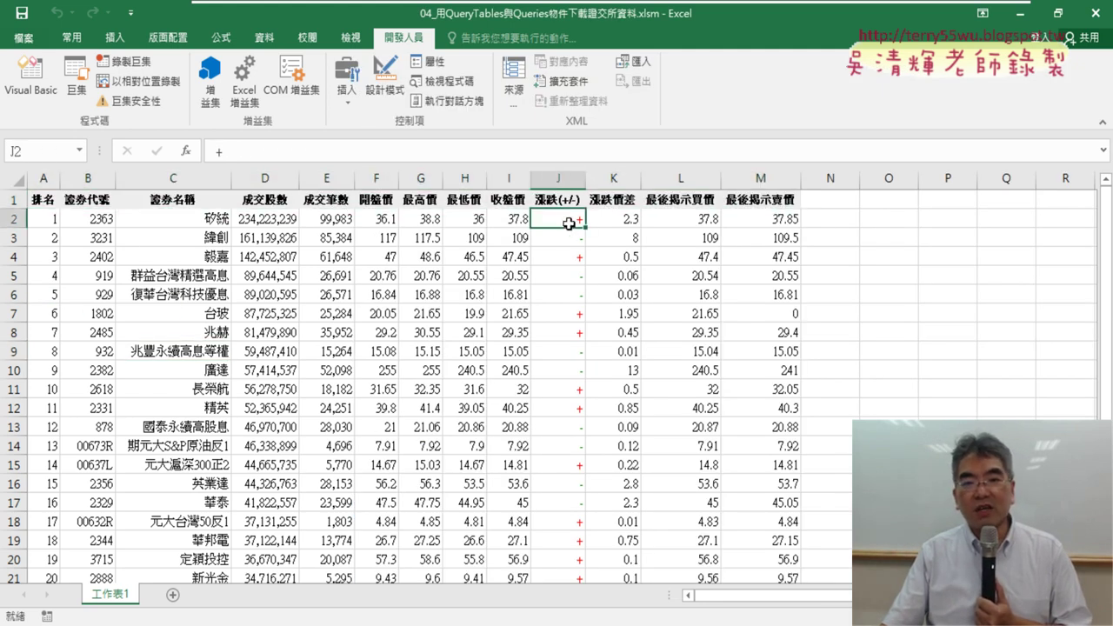
pyautogui.click(566, 239)
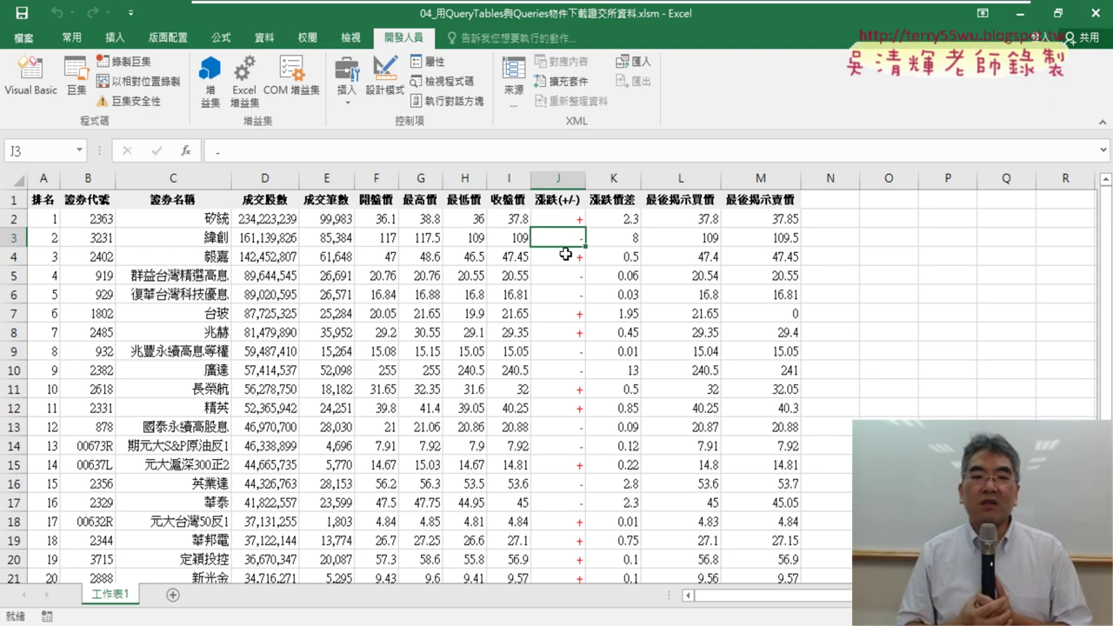
# Go back to the macro code at the WebFormatting comment and maximize the code window
pyautogui.click(30, 79)
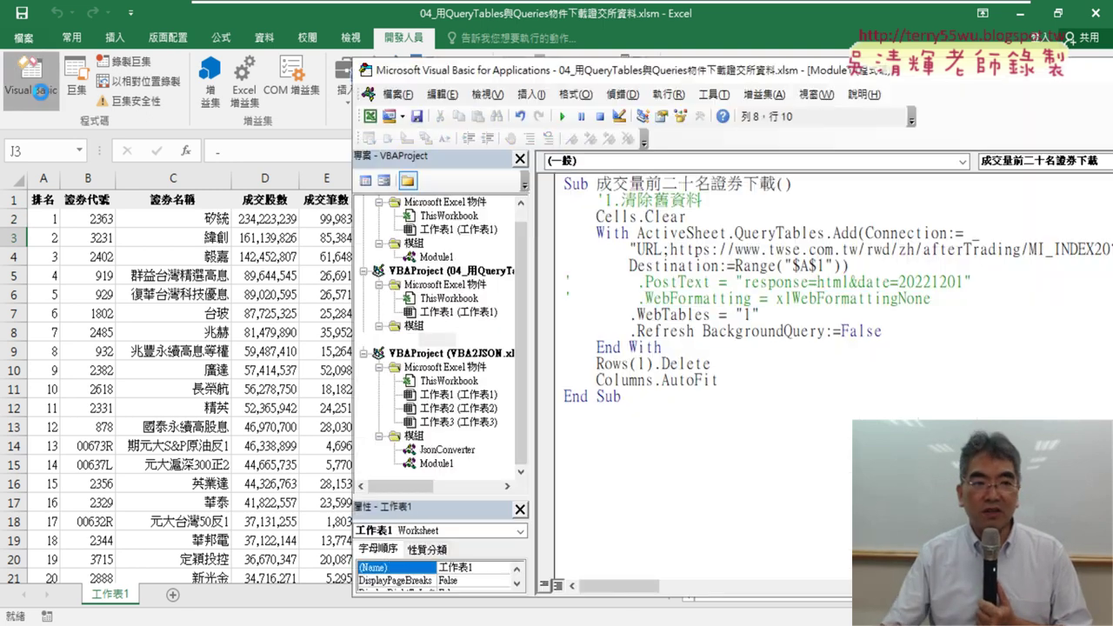
pyautogui.click(786, 331)
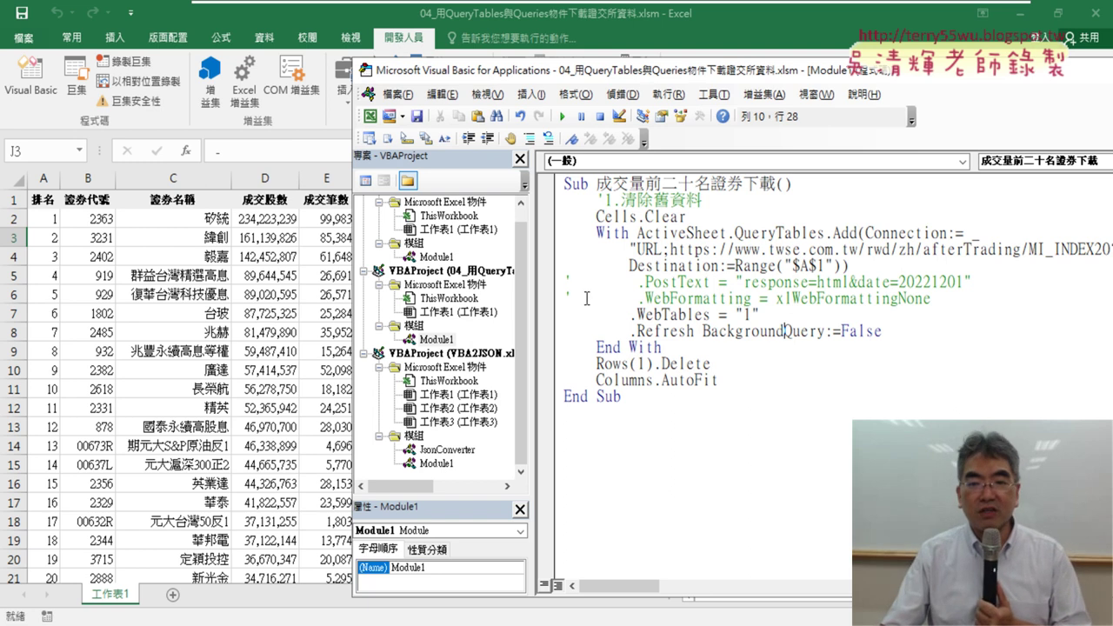
pyautogui.moveTo(572, 298); pyautogui.dragTo(566, 298)
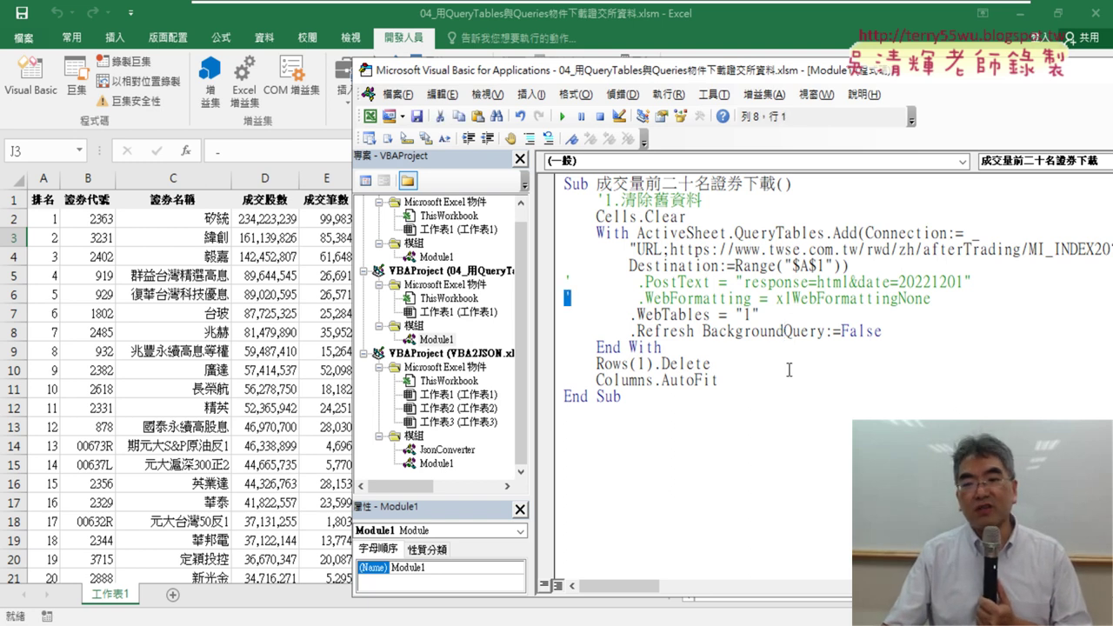
pyautogui.doubleClick(765, 77)
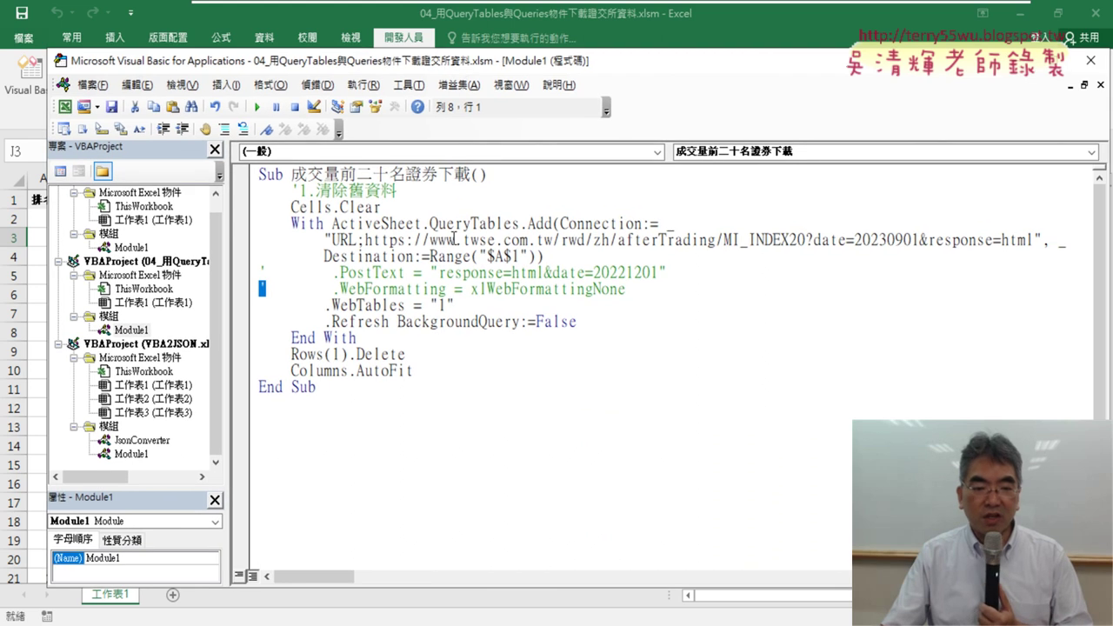
# Compare the WebFormatting line and URL with the Google Docs reference code, then revisit the TWSE page
pyautogui.hotkey('alt', 'Tab')
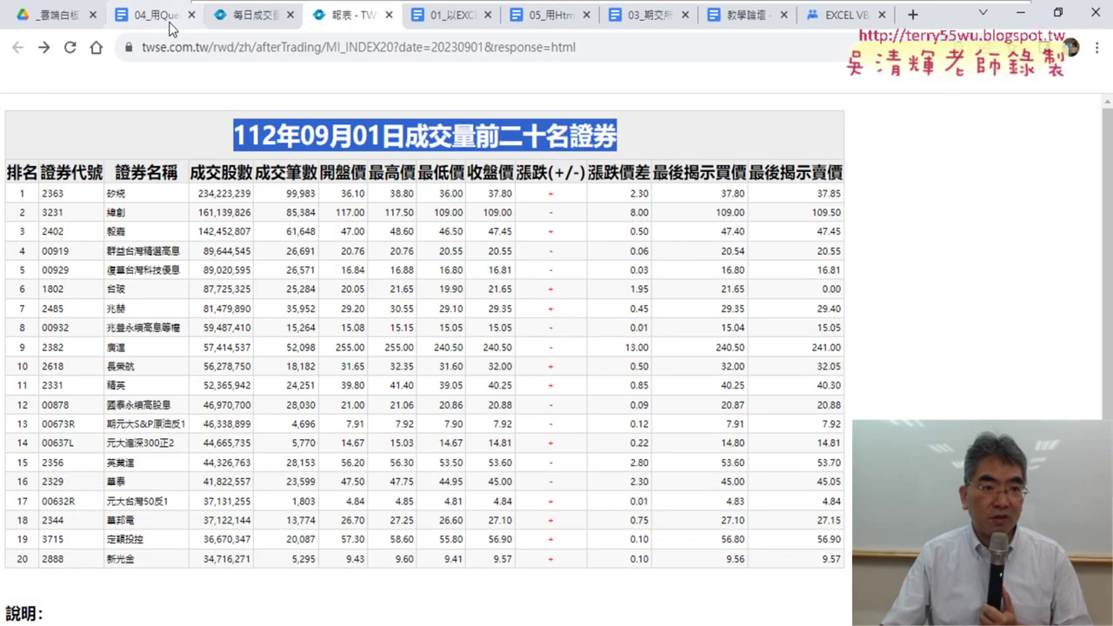
pyautogui.click(158, 19)
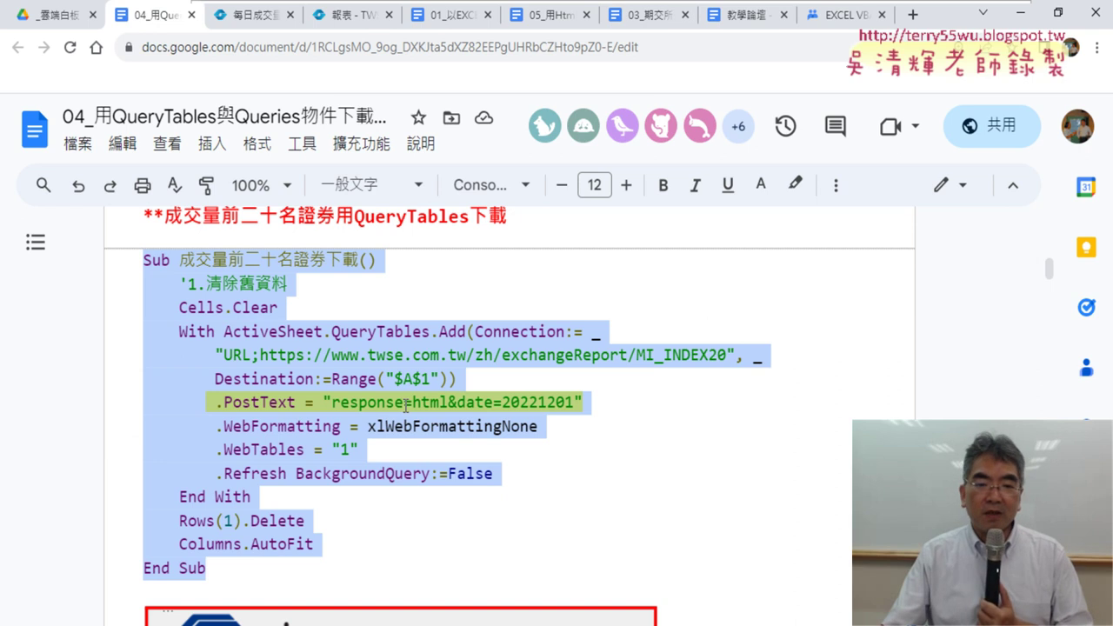
pyautogui.click(215, 409)
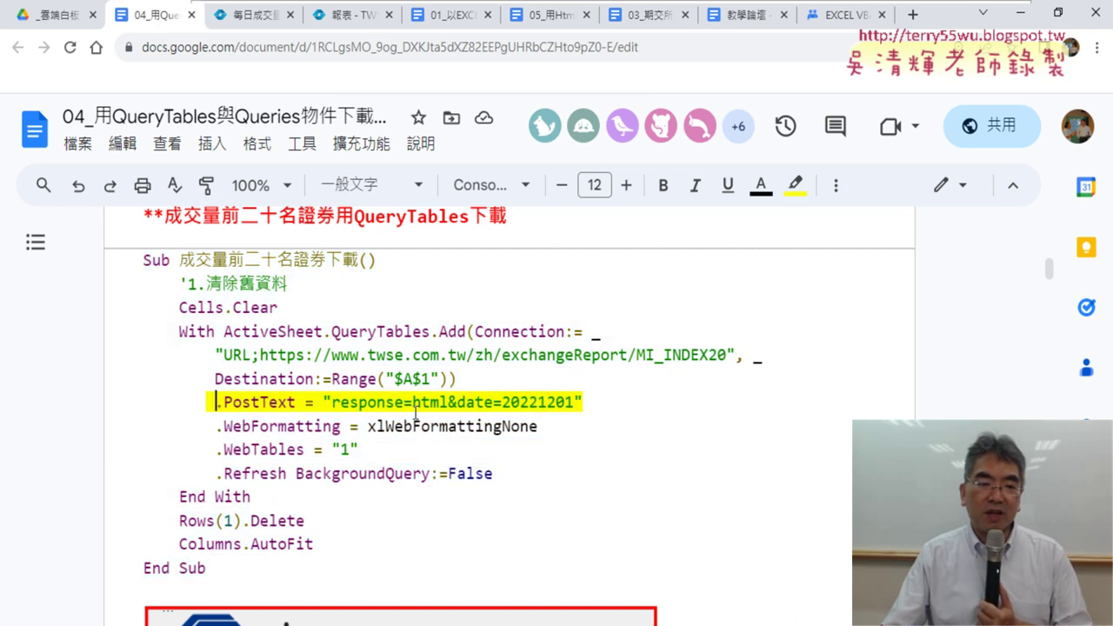
pyautogui.moveTo(549, 433); pyautogui.dragTo(150, 424)
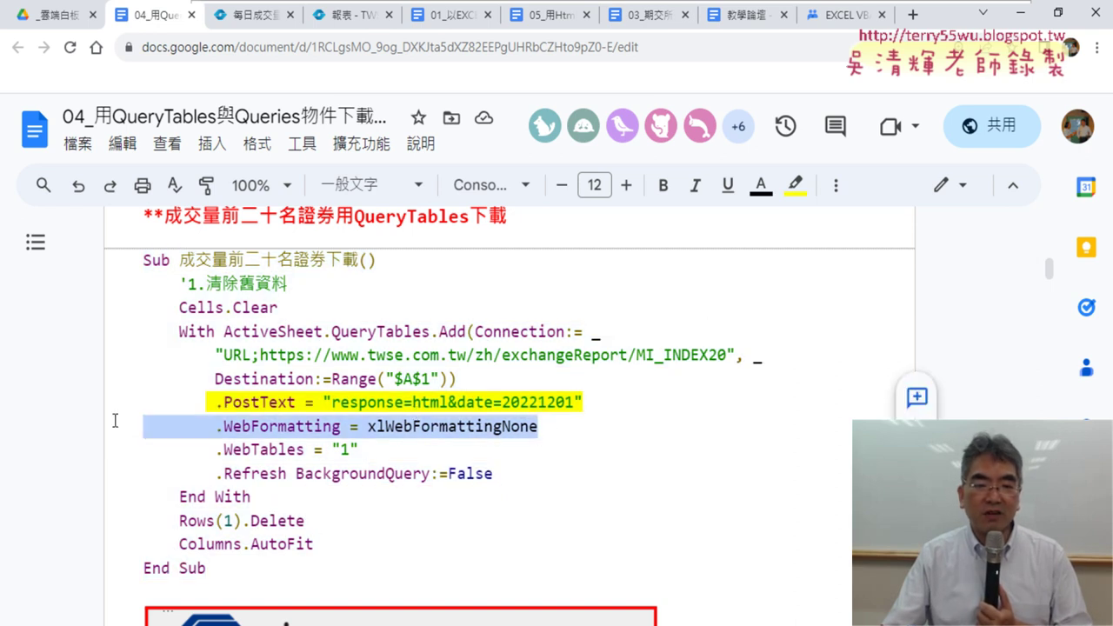
pyautogui.moveTo(727, 355)
pyautogui.mouseDown()
pyautogui.moveTo(222, 358)
pyautogui.moveTo(260, 362)
pyautogui.mouseUp()
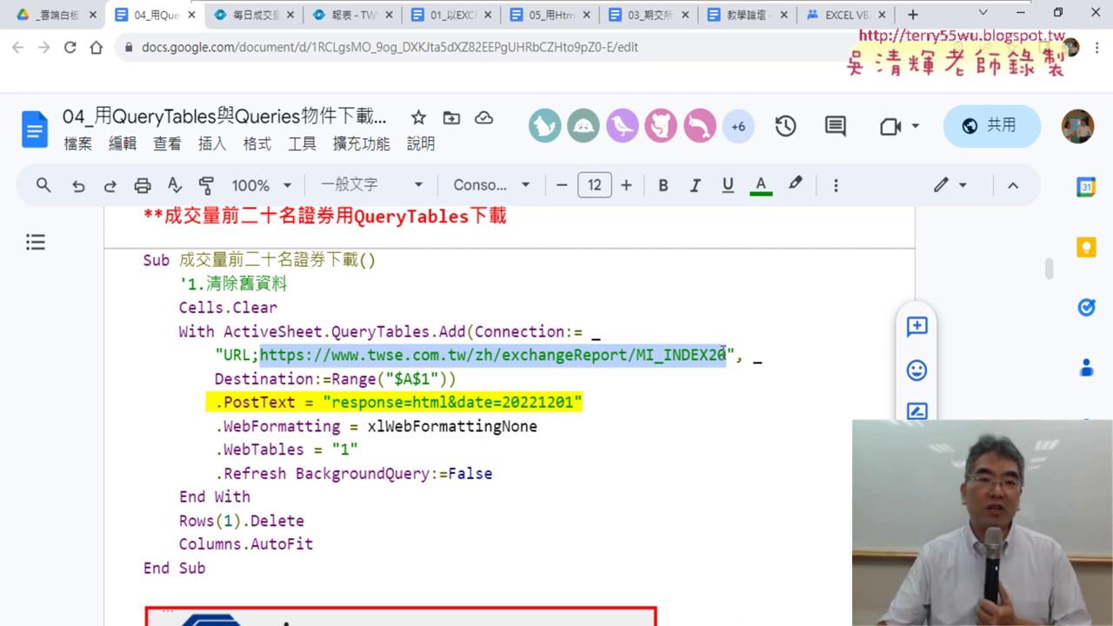
pyautogui.click(335, 24)
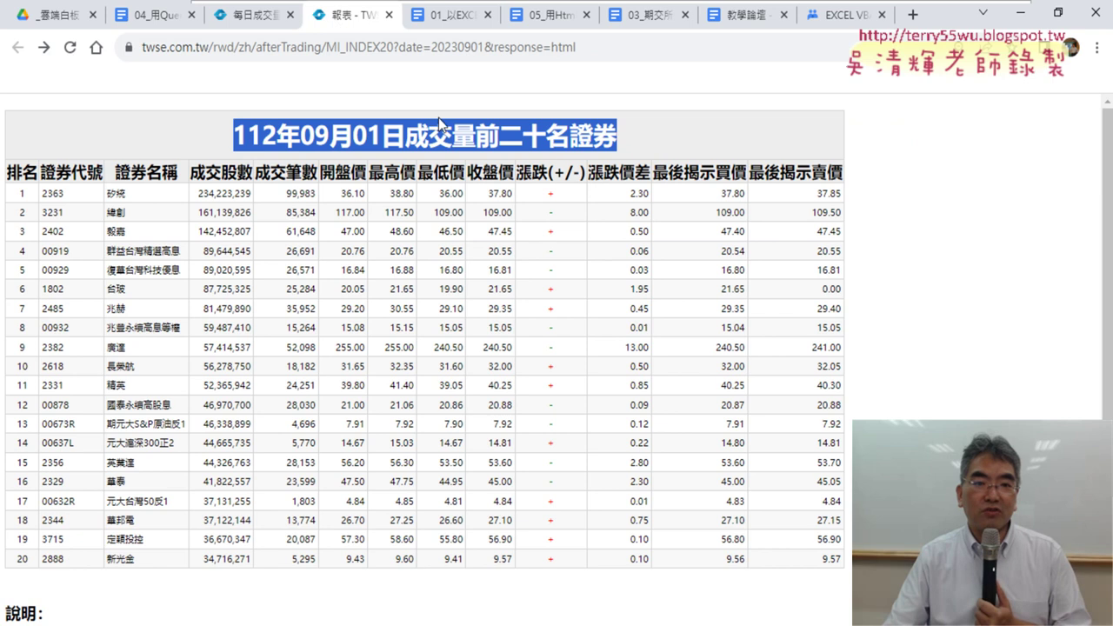
# Change the report URL's response from html to json and load the raw JSON
pyautogui.click(563, 47)
pyautogui.click(550, 47)
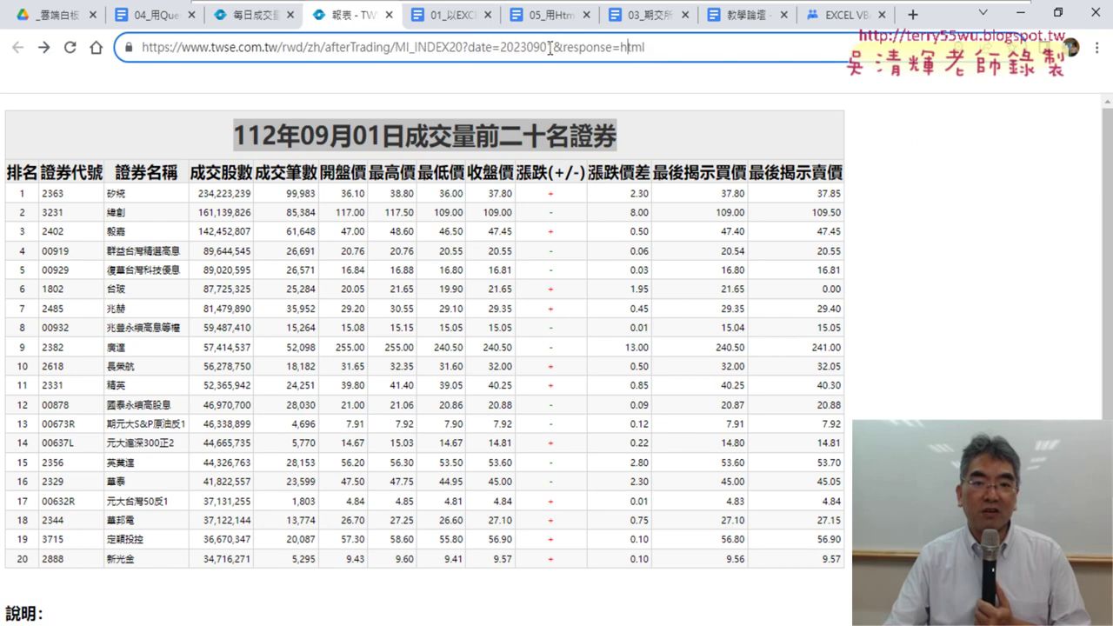
pyautogui.doubleClick(630, 47)
pyautogui.write('j')
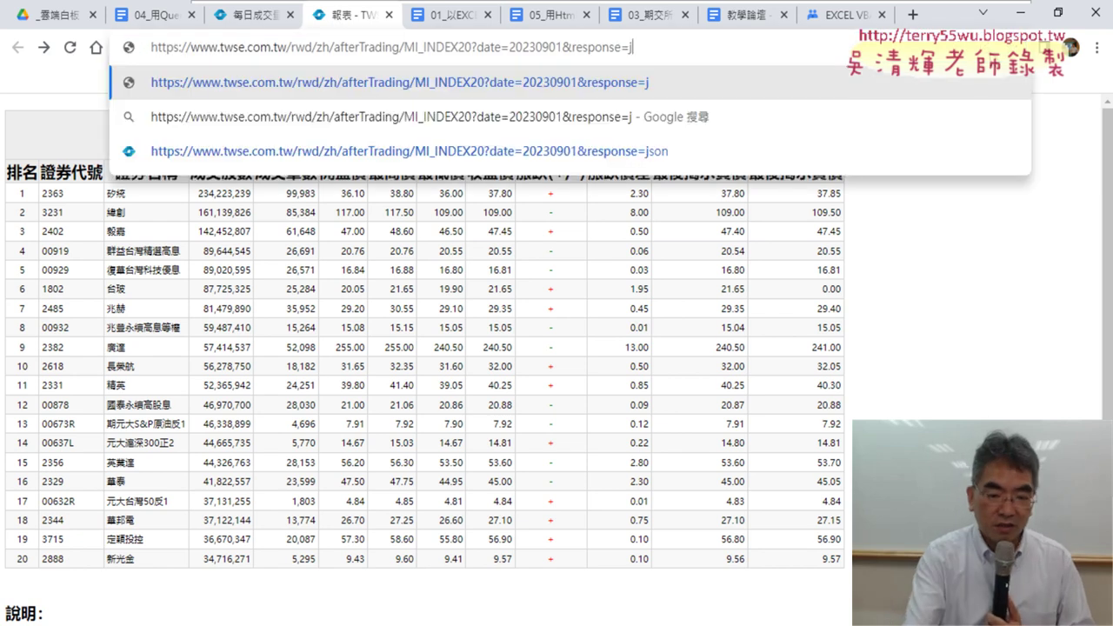
pyautogui.write('son')
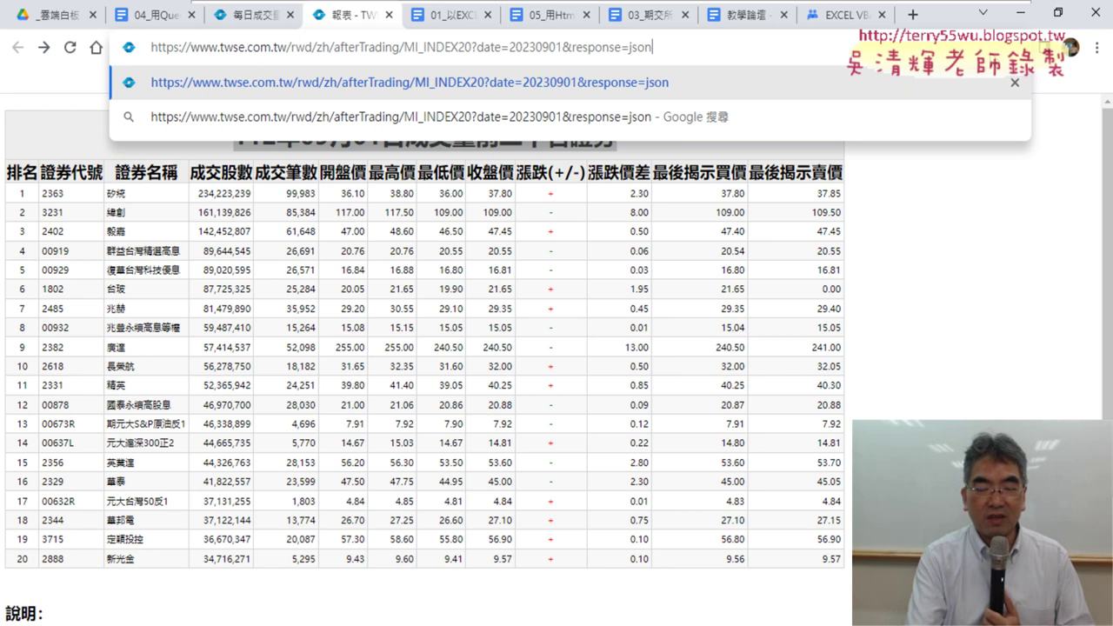
pyautogui.press('Return')
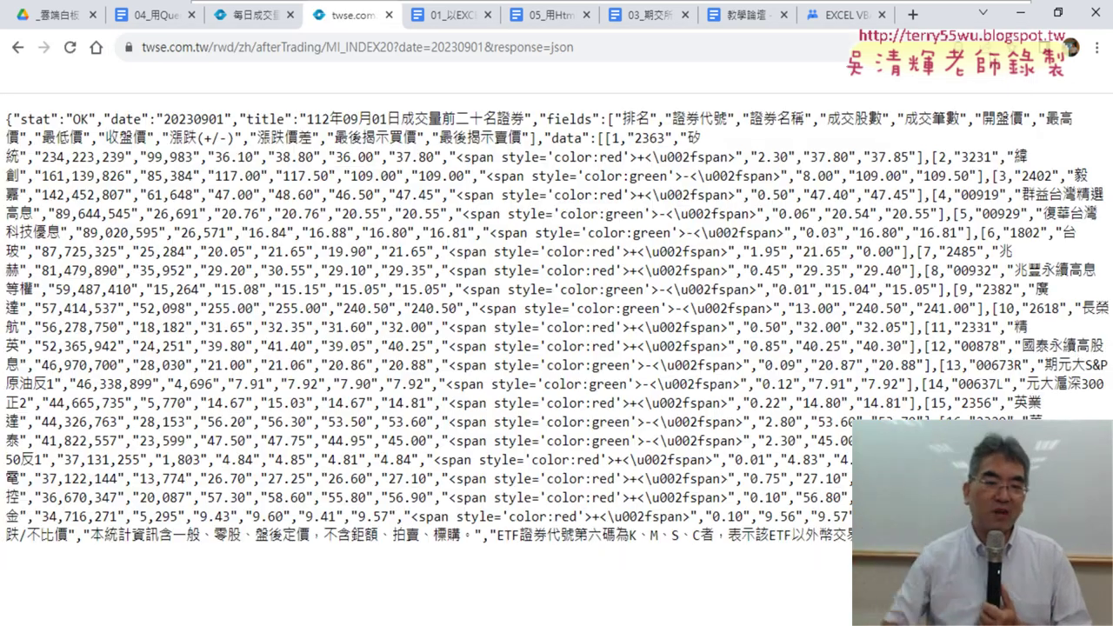